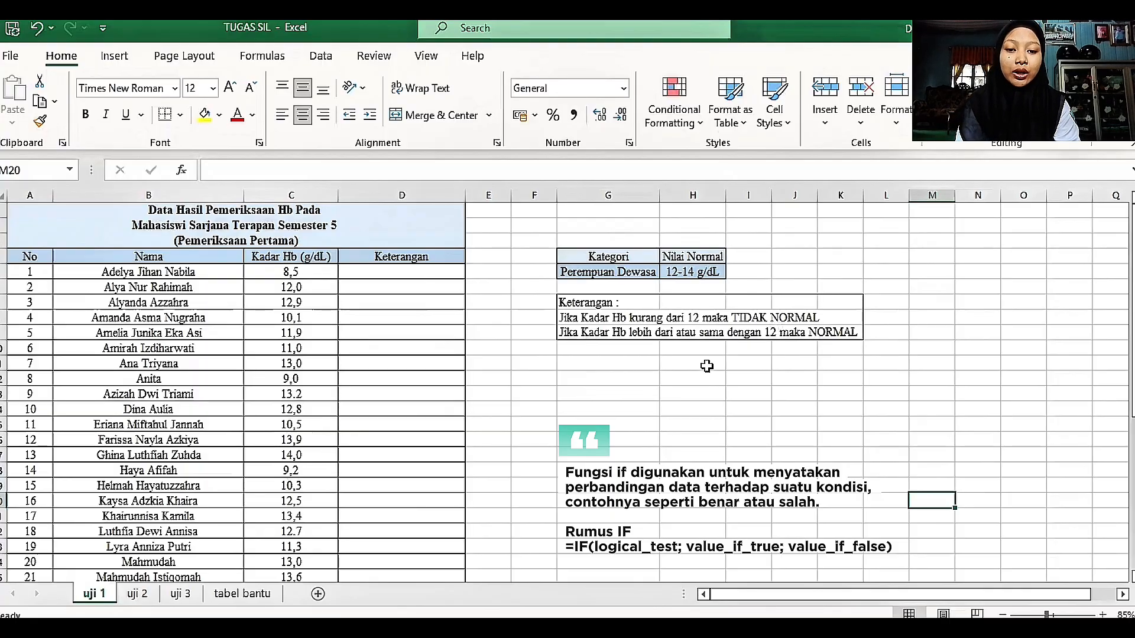
# Step: Enter the formula =IF(C5<12; "TIDAK NORMAL"; "NORMAL") in D5, the first cell of the Keterangan column
pyautogui.click(371, 273)
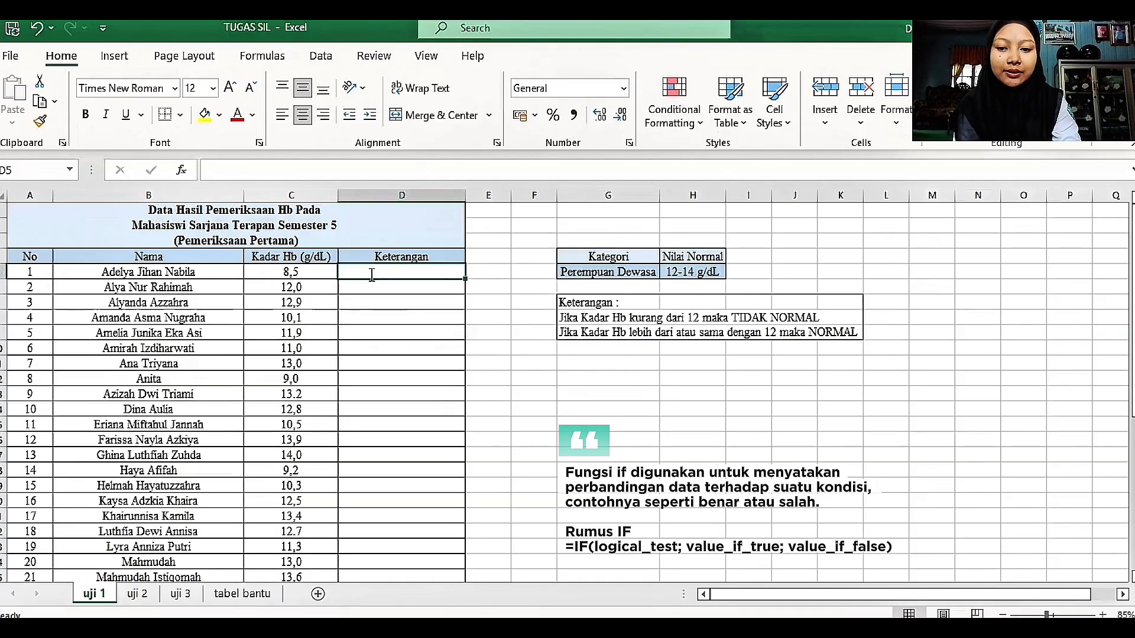
pyautogui.write('=')
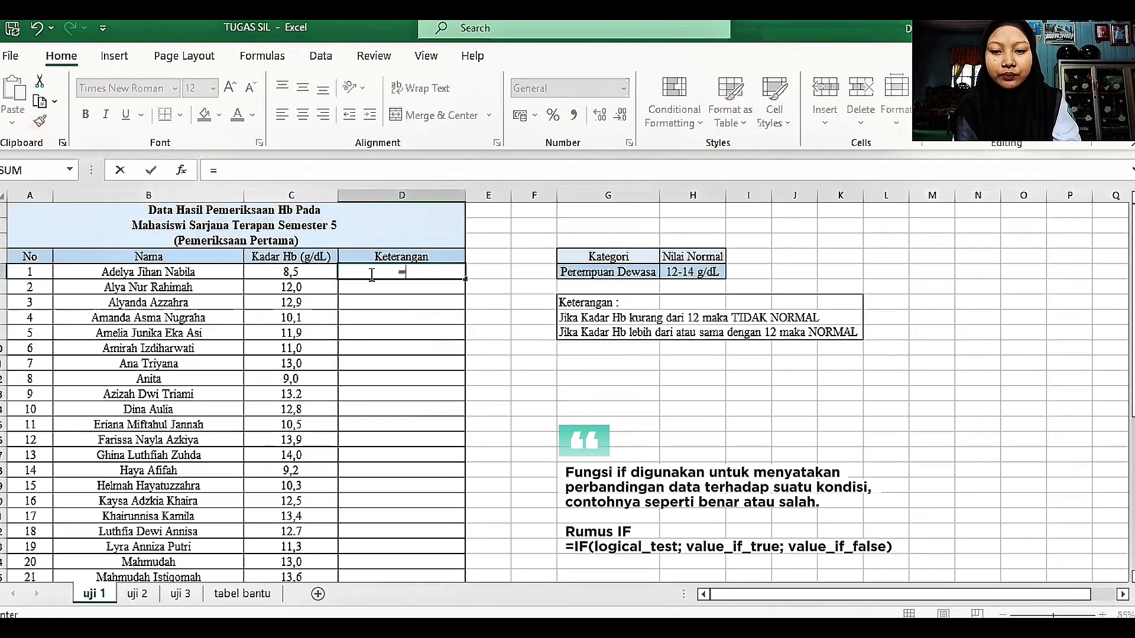
pyautogui.write('IF(')
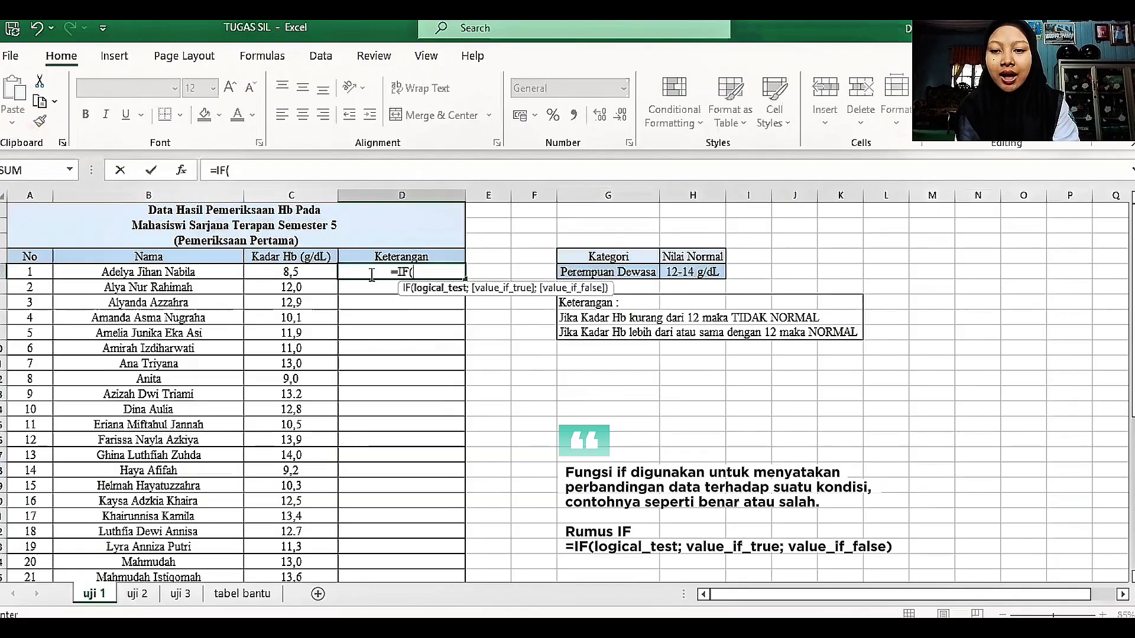
pyautogui.click(286, 272)
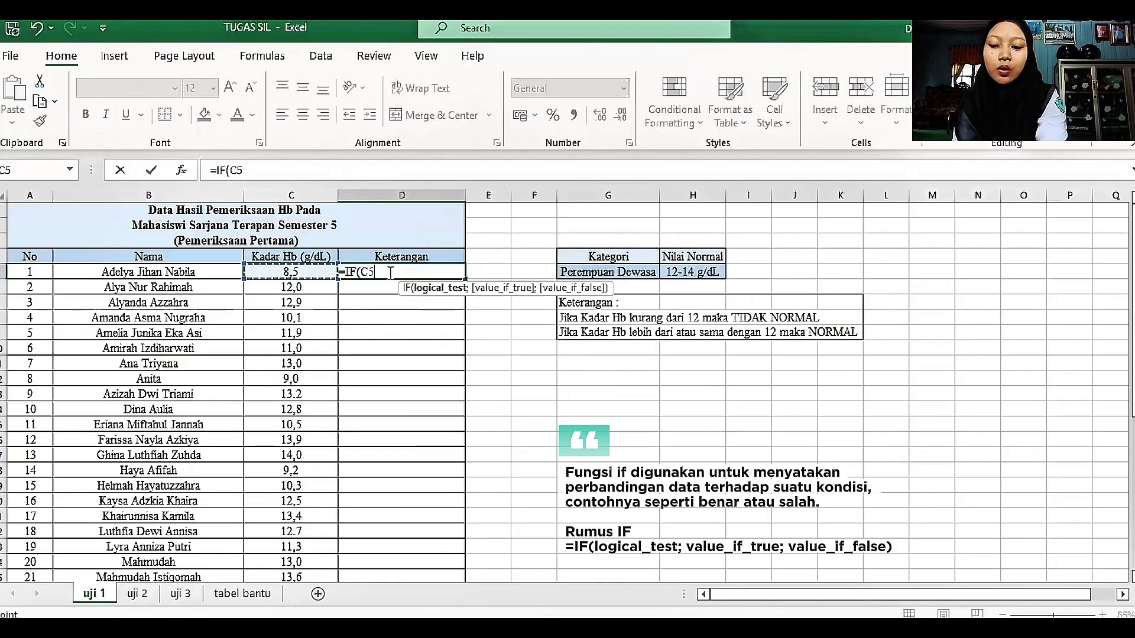
pyautogui.write('<1')
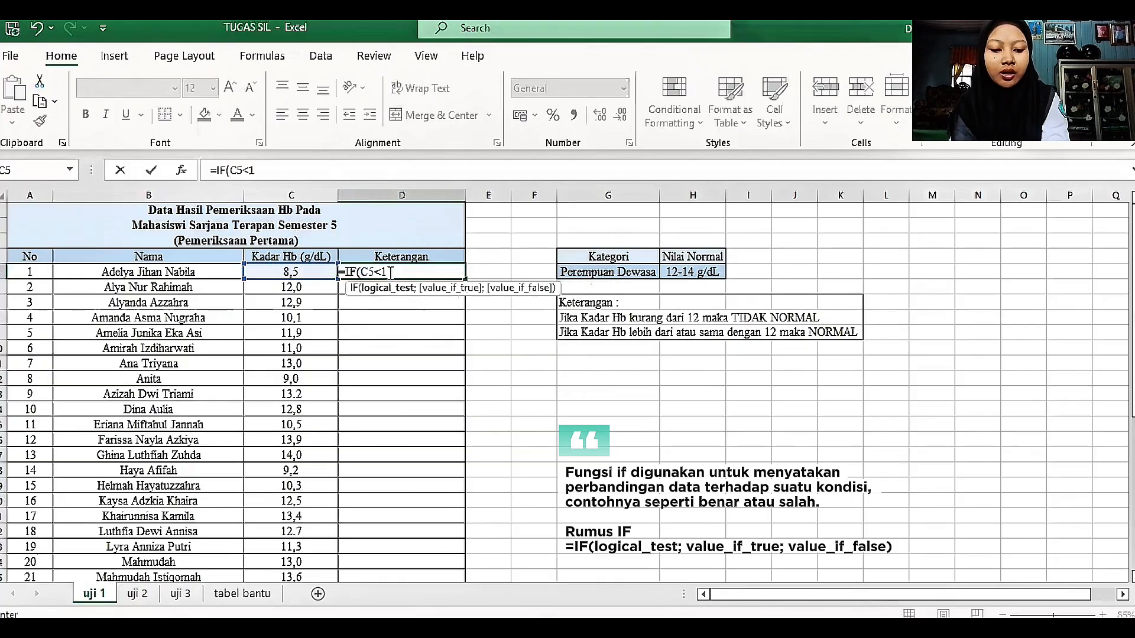
pyautogui.write('2')
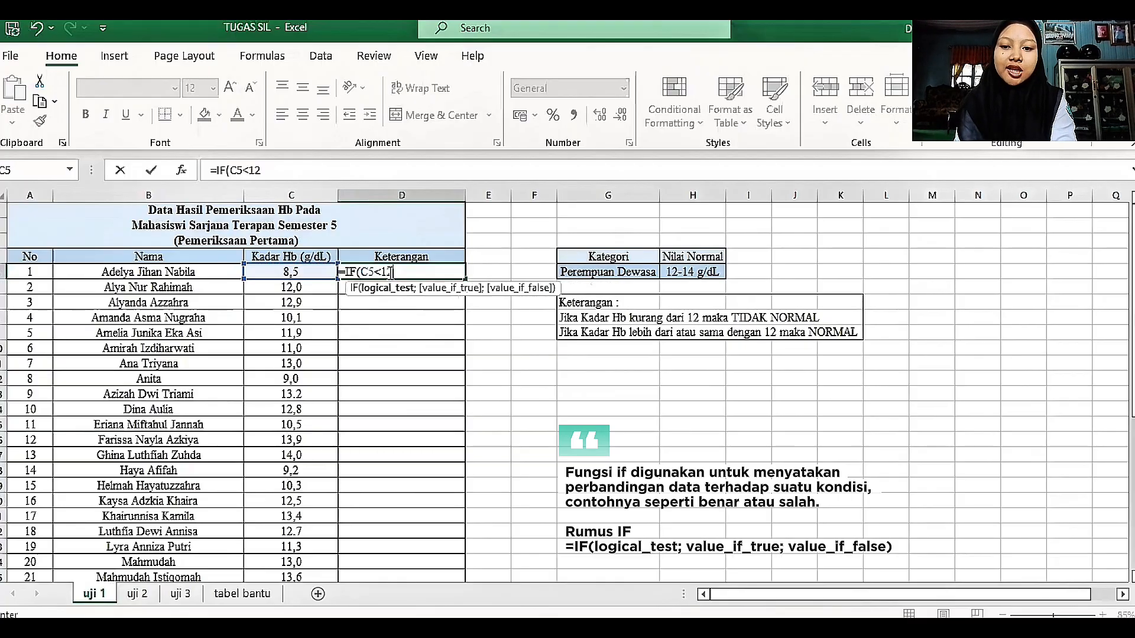
pyautogui.write(';')
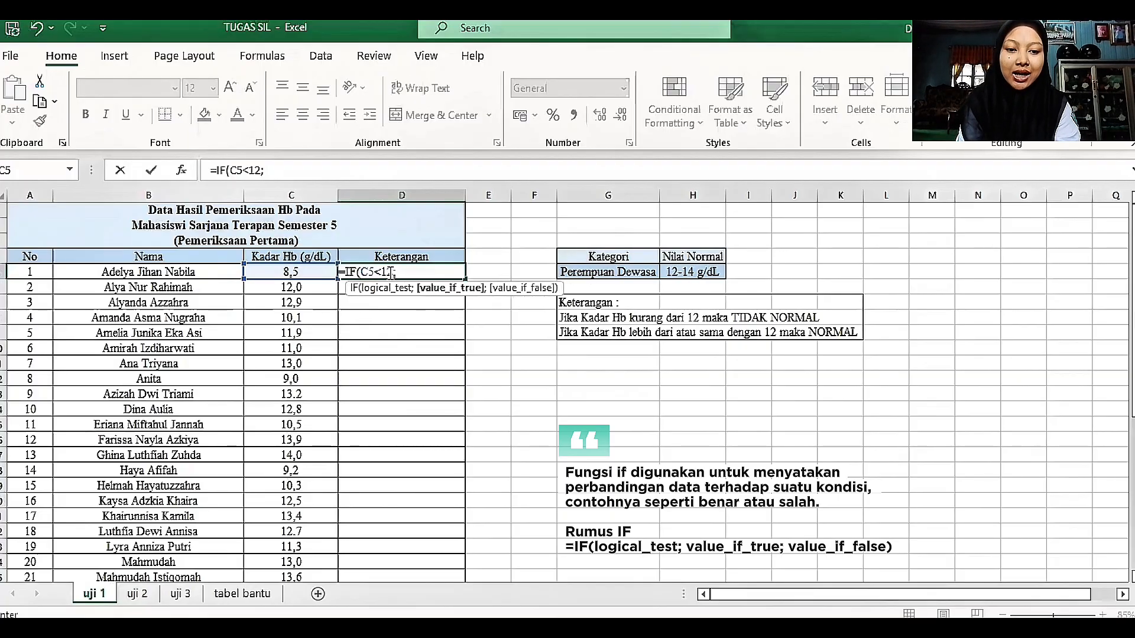
pyautogui.write(' "')
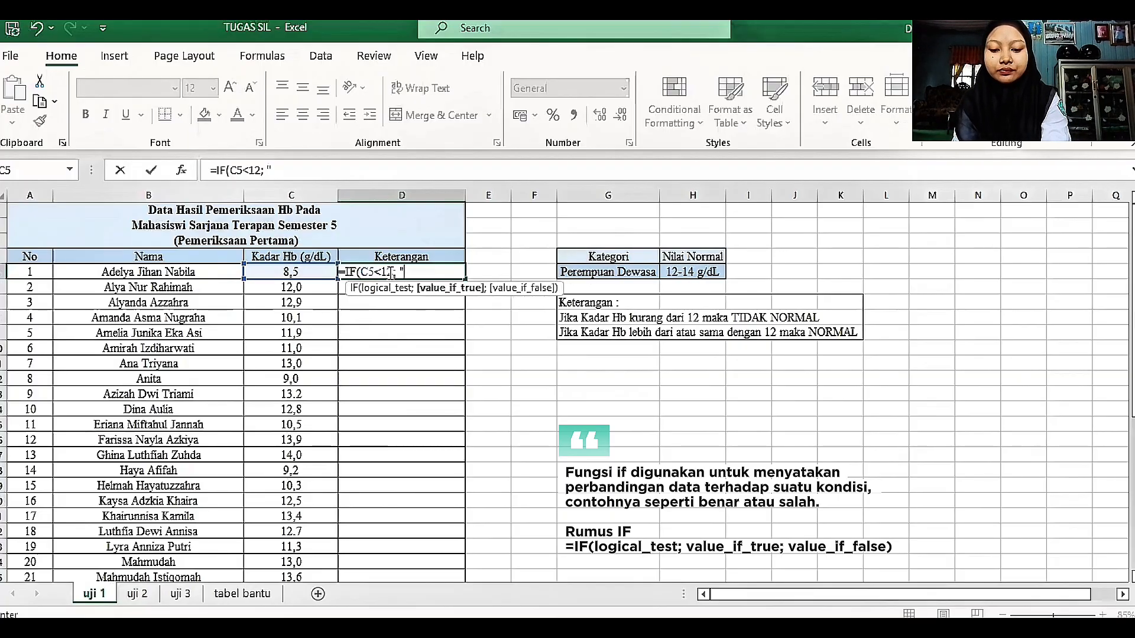
pyautogui.write('TI')
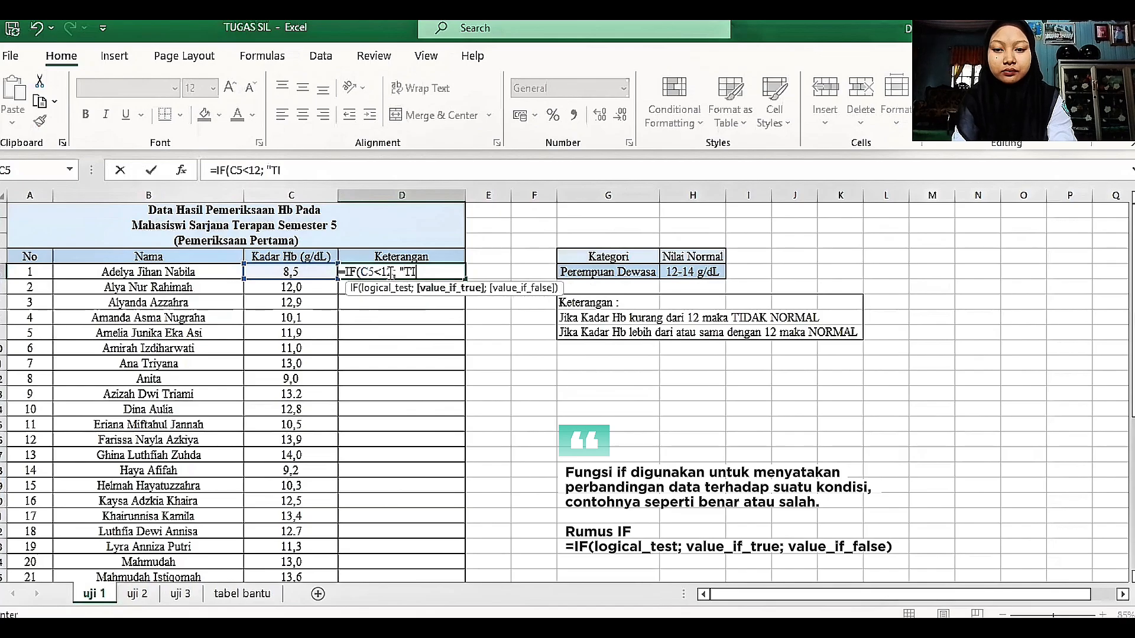
pyautogui.write('DAK N')
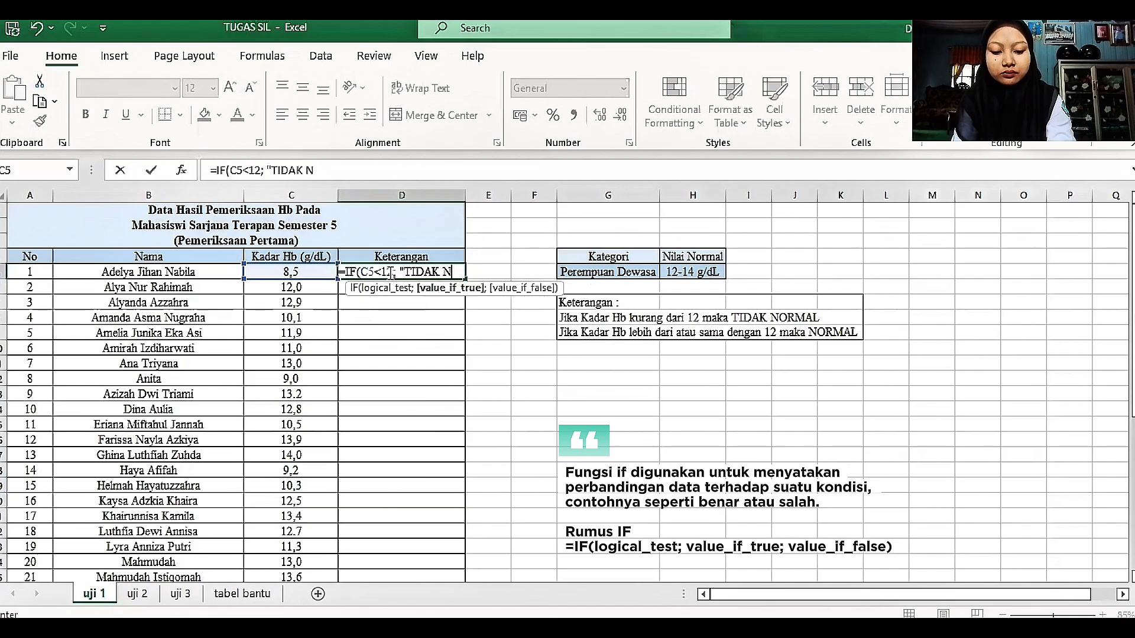
pyautogui.write('ORMAL')
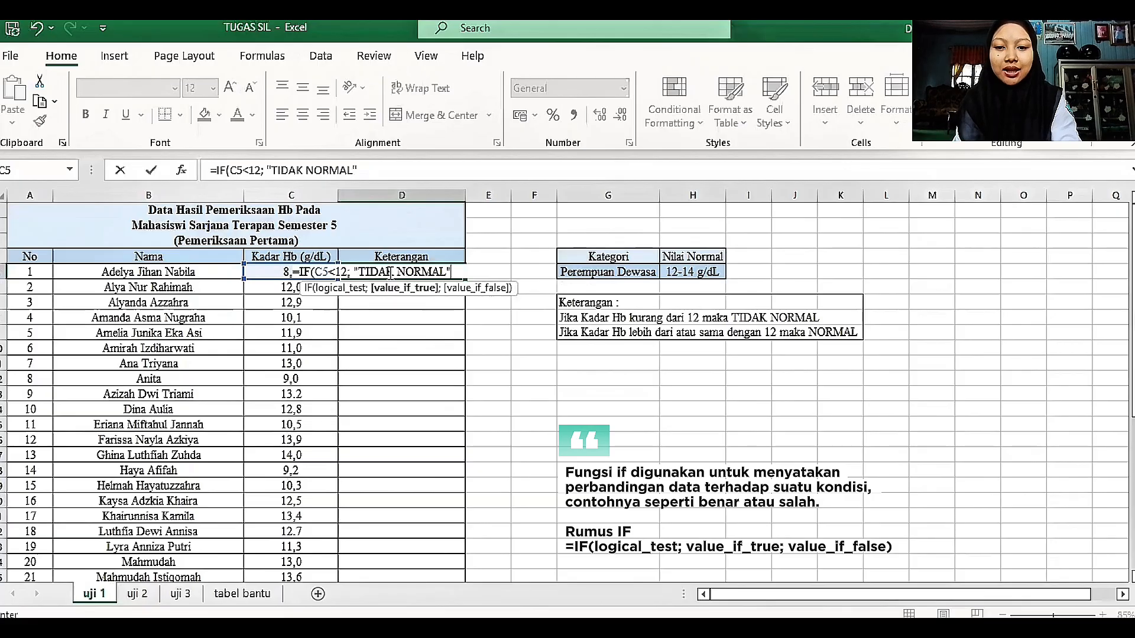
pyautogui.write('";')
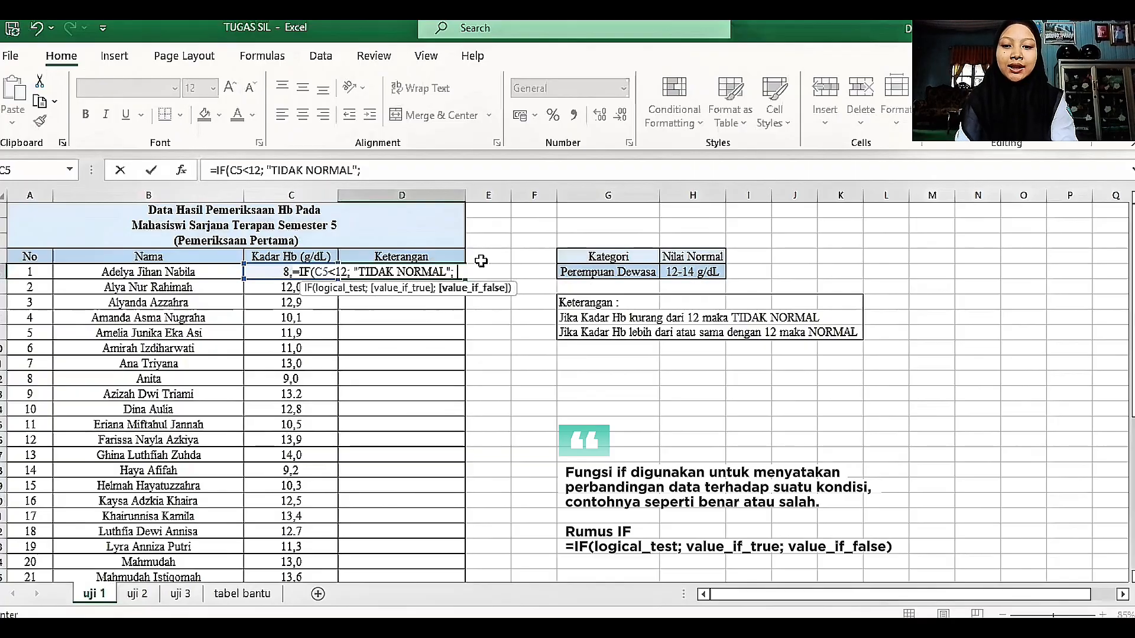
pyautogui.write(' "')
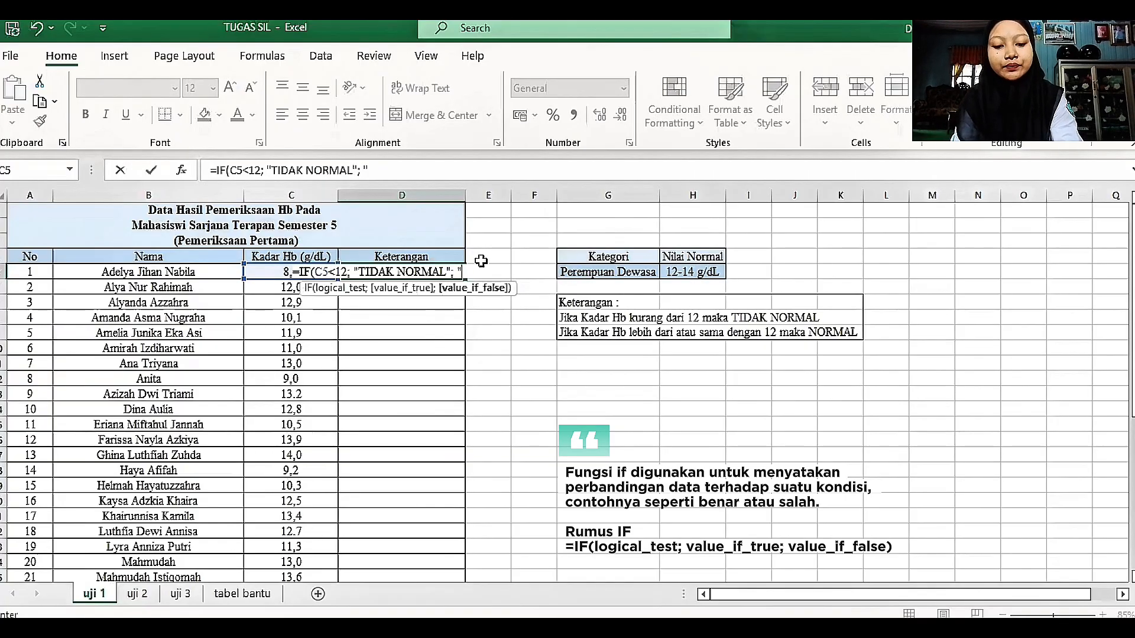
pyautogui.write('NORMA')
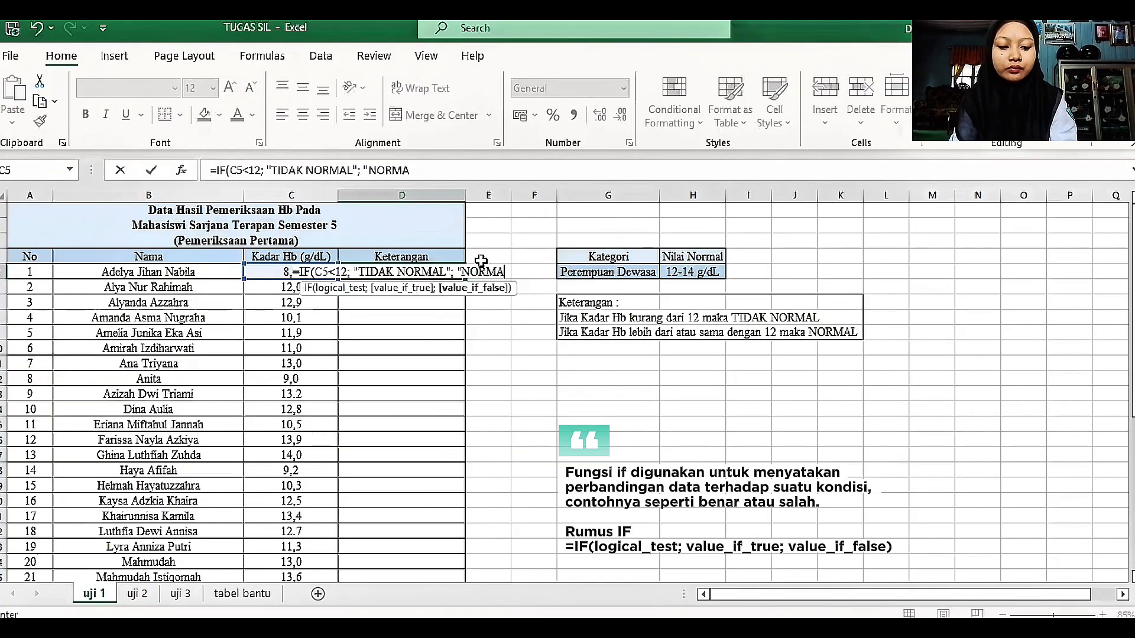
pyautogui.write('L"')
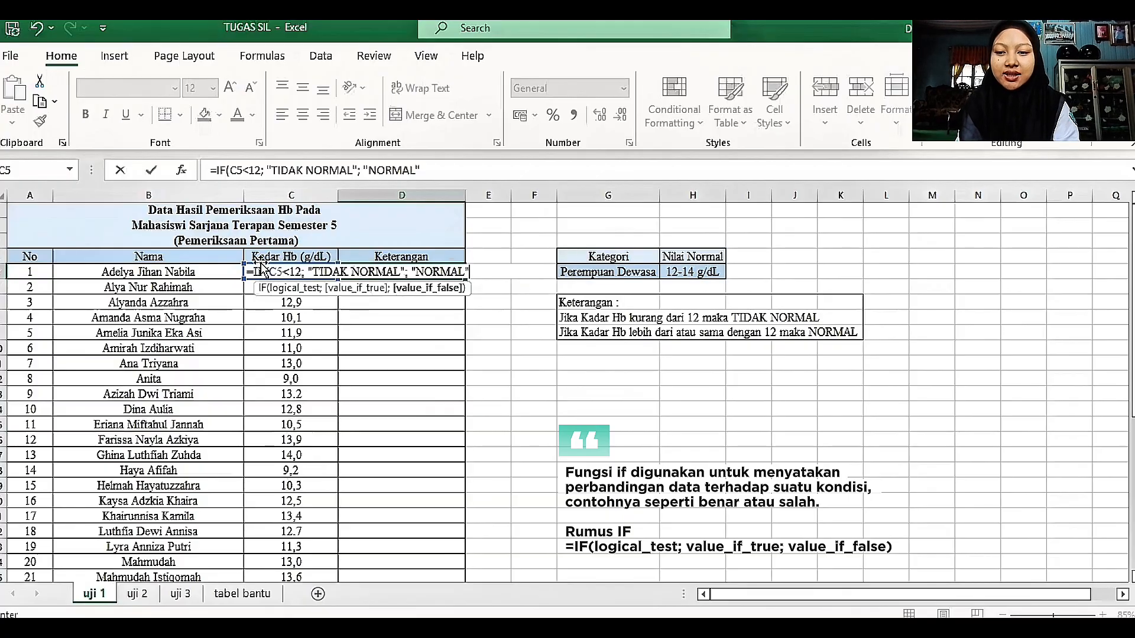
pyautogui.write(')')
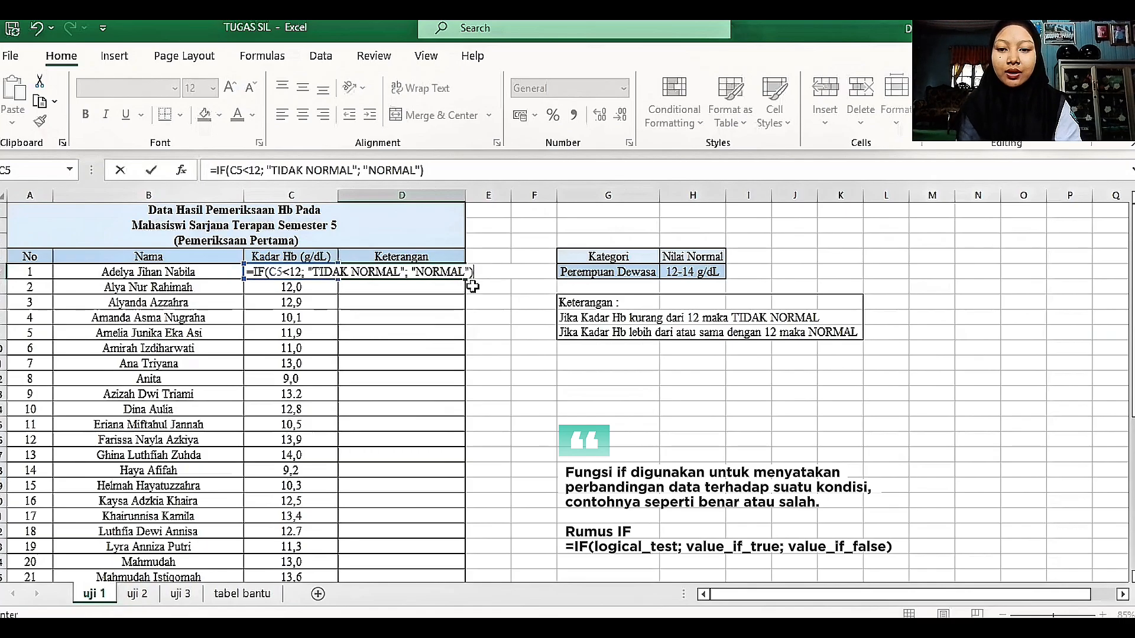
pyautogui.click(401, 298)
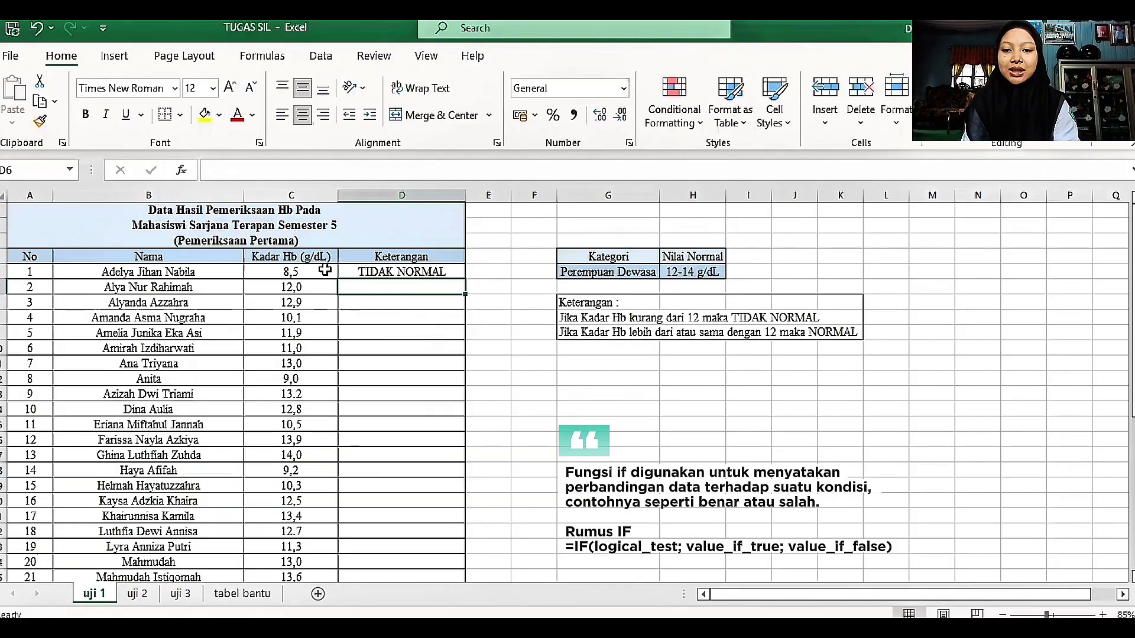
# Step: Fill the D5 formula down the Keterangan column for every student and review the filled rows
pyautogui.click(434, 271)
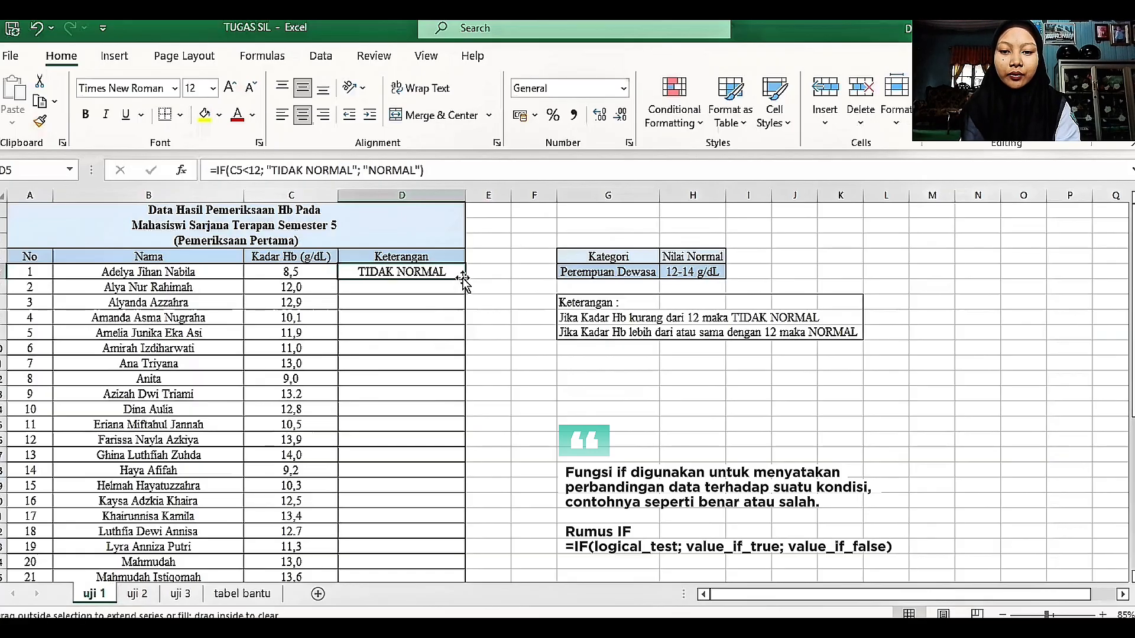
pyautogui.doubleClick(464, 279)
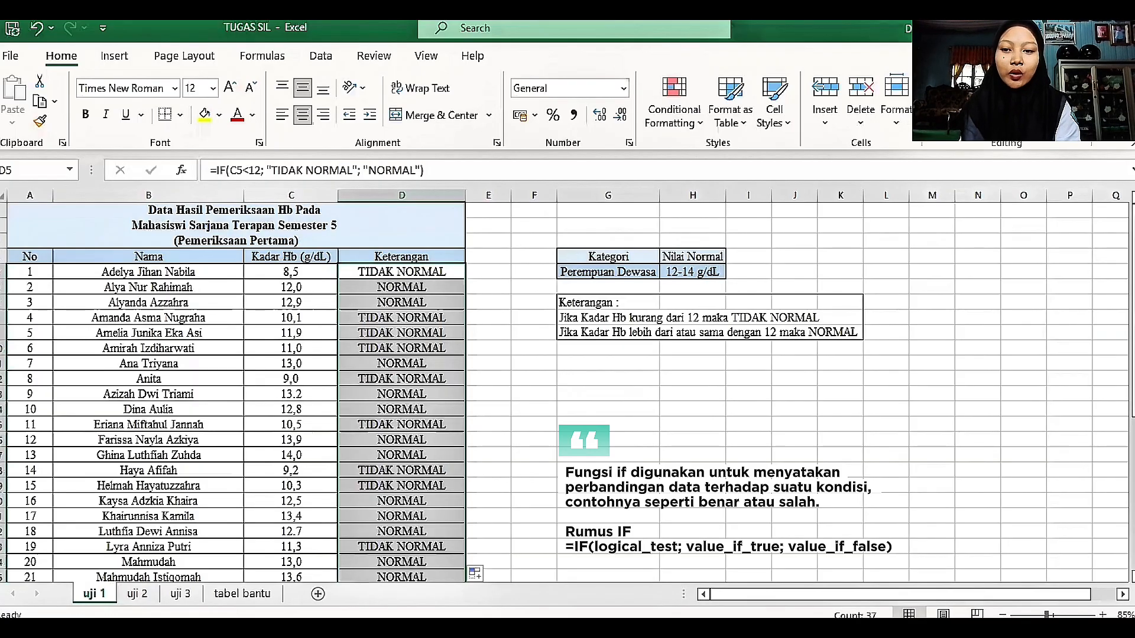
pyautogui.moveTo(1134, 241); pyautogui.dragTo(1134, 320)
pyautogui.moveTo(1133, 402); pyautogui.dragTo(1133, 249)
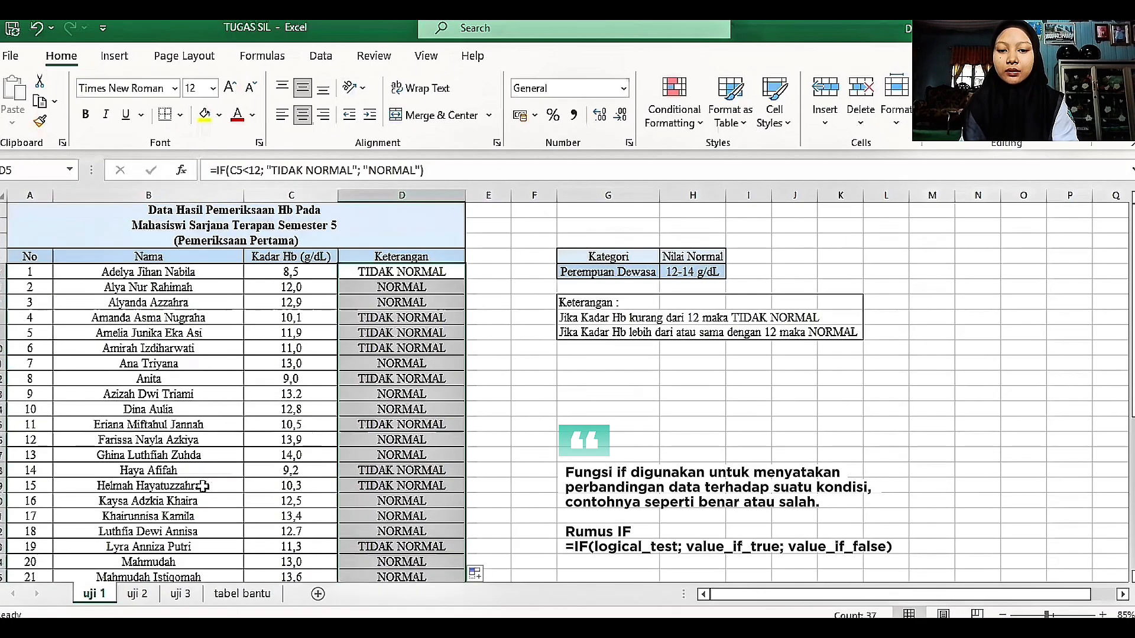
# Step: On sheet uji 2, begin an IF formula in D5 that returns "POLISITEMIA" when C5>14
pyautogui.click(138, 594)
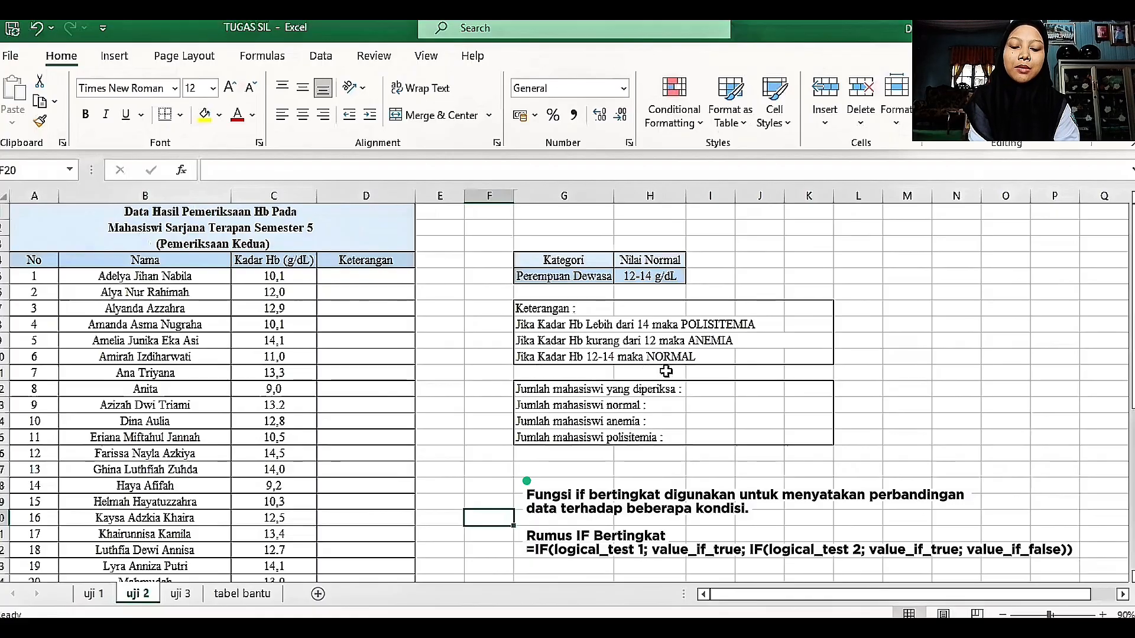
pyautogui.click(336, 279)
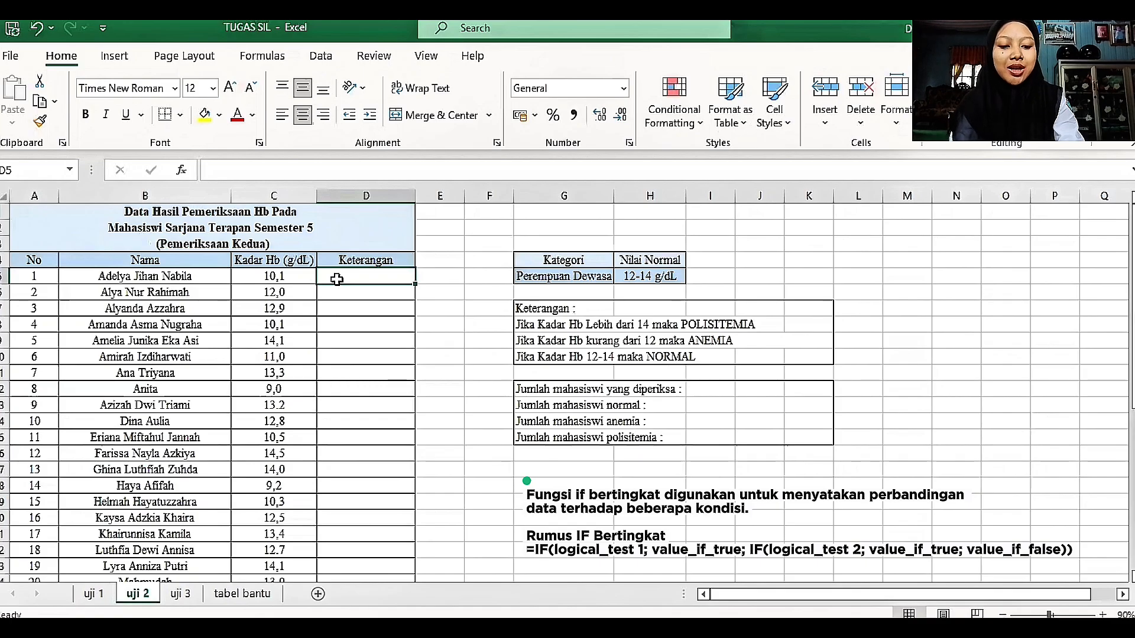
pyautogui.write('=')
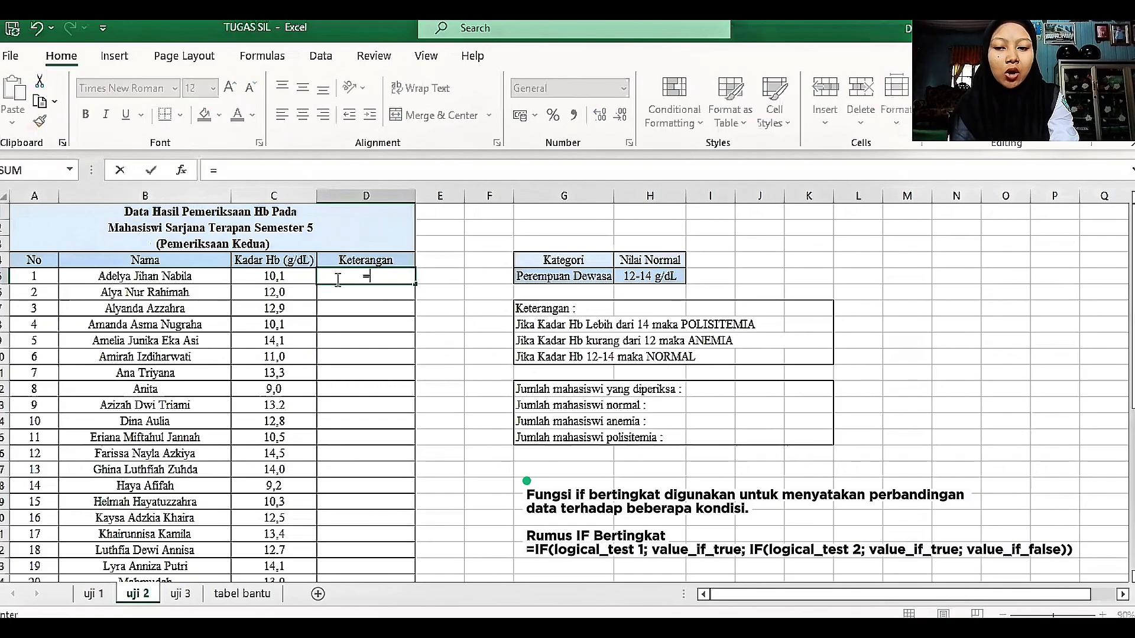
pyautogui.write('IF(')
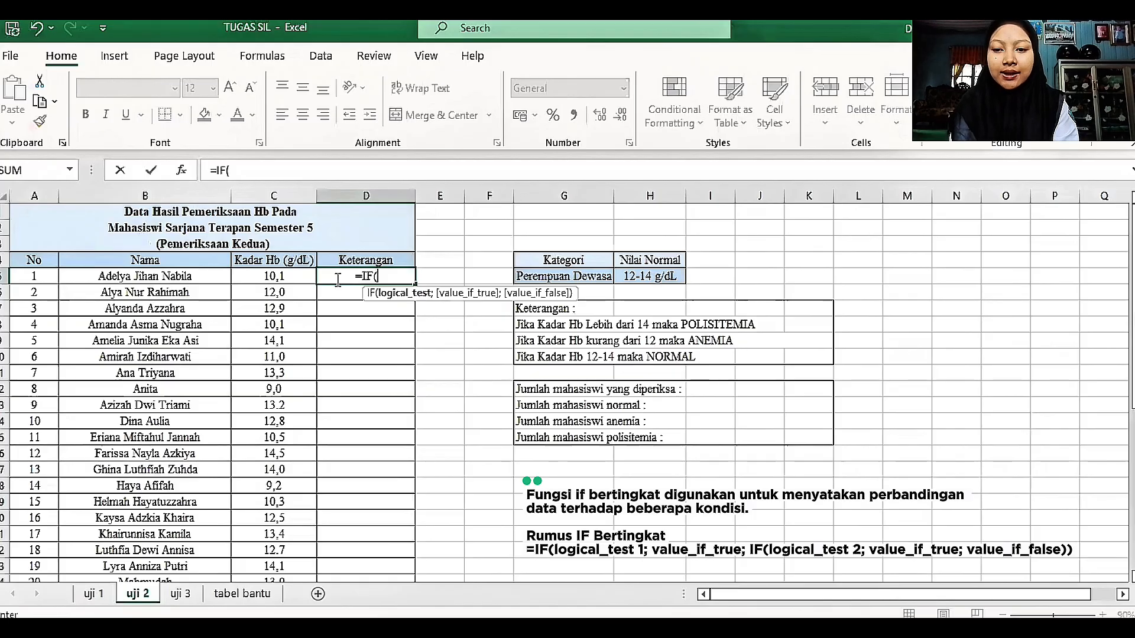
pyautogui.click(277, 276)
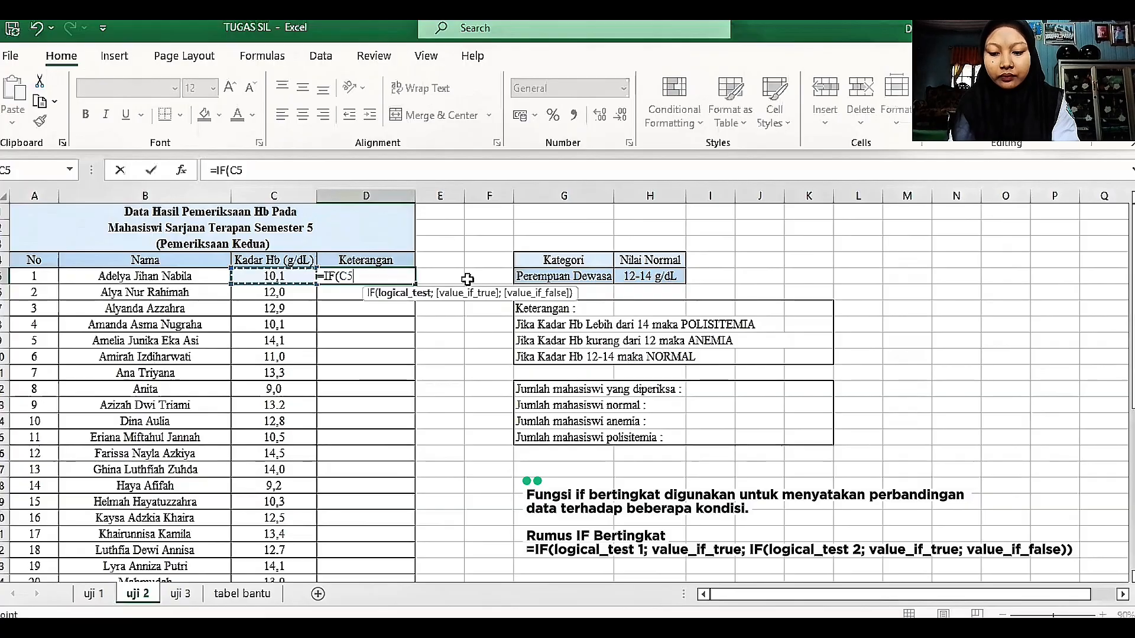
pyautogui.write('>14')
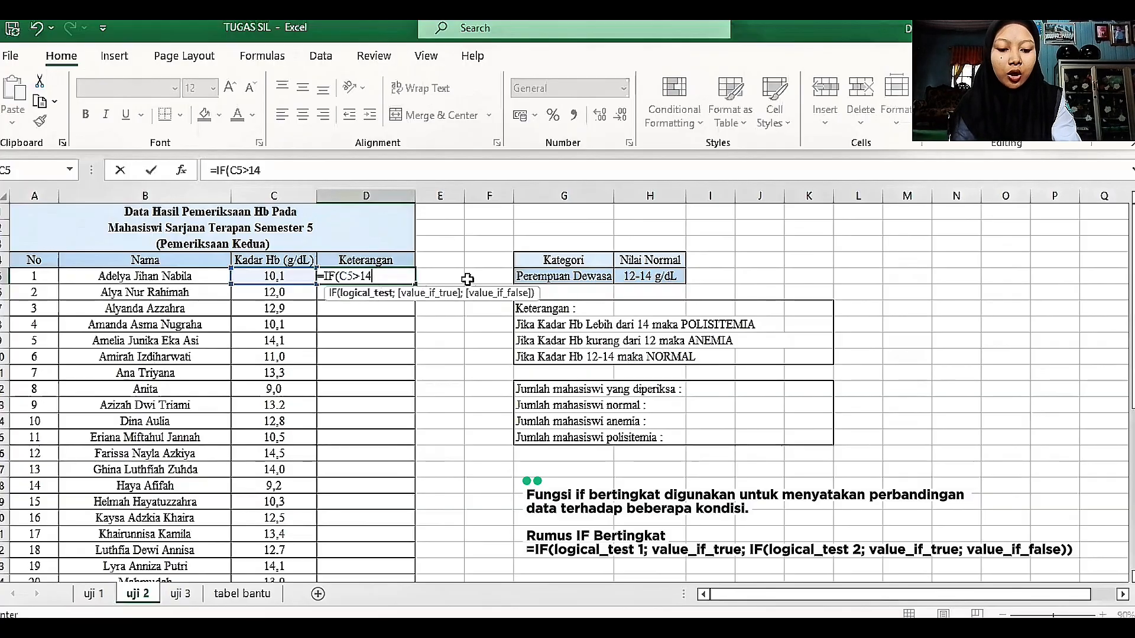
pyautogui.write(';')
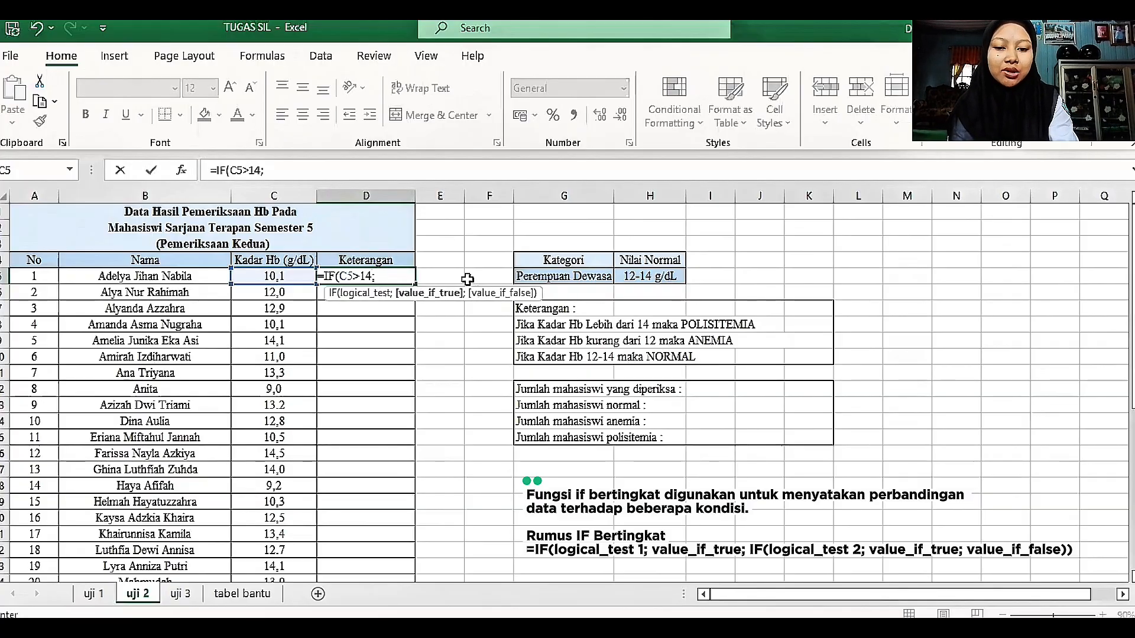
pyautogui.write(' "')
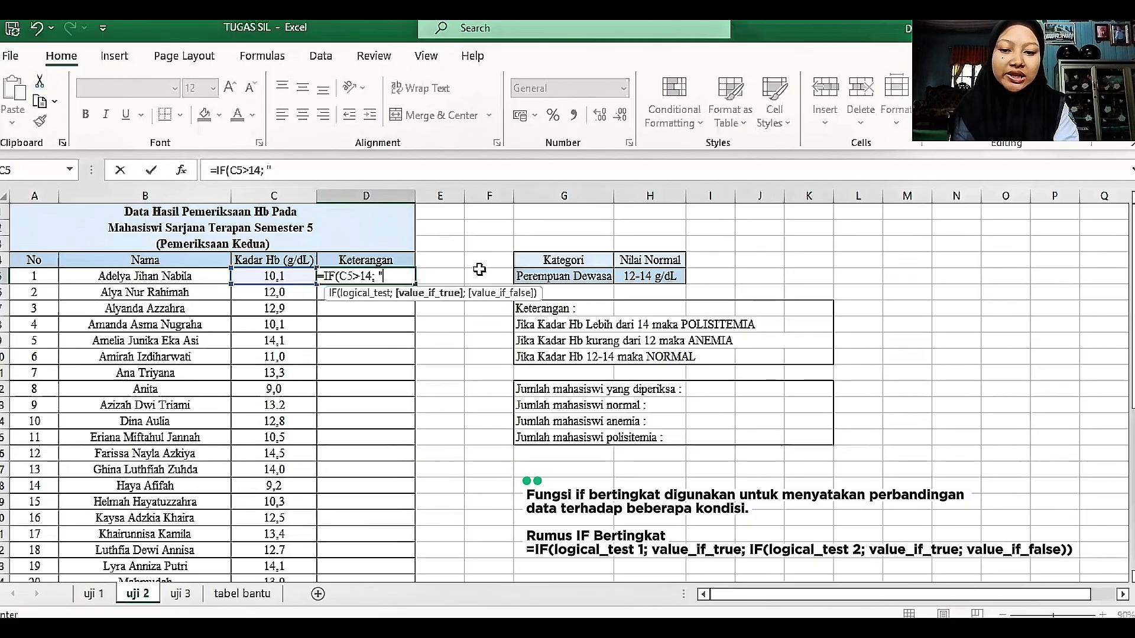
pyautogui.write('P')
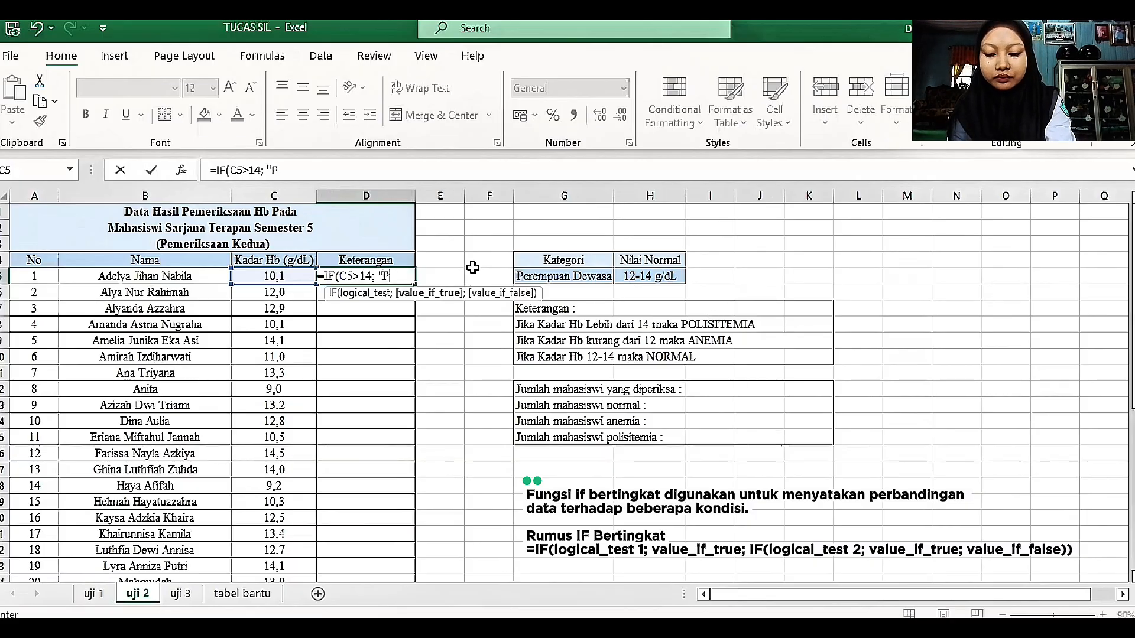
pyautogui.write('OLISITE')
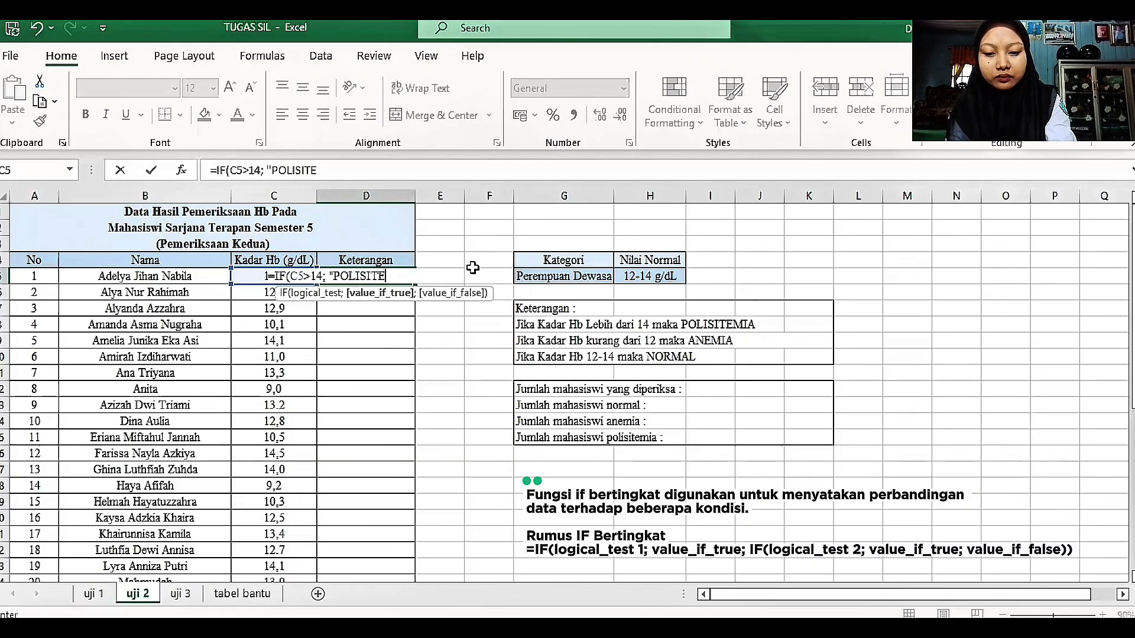
pyautogui.write('MIA')
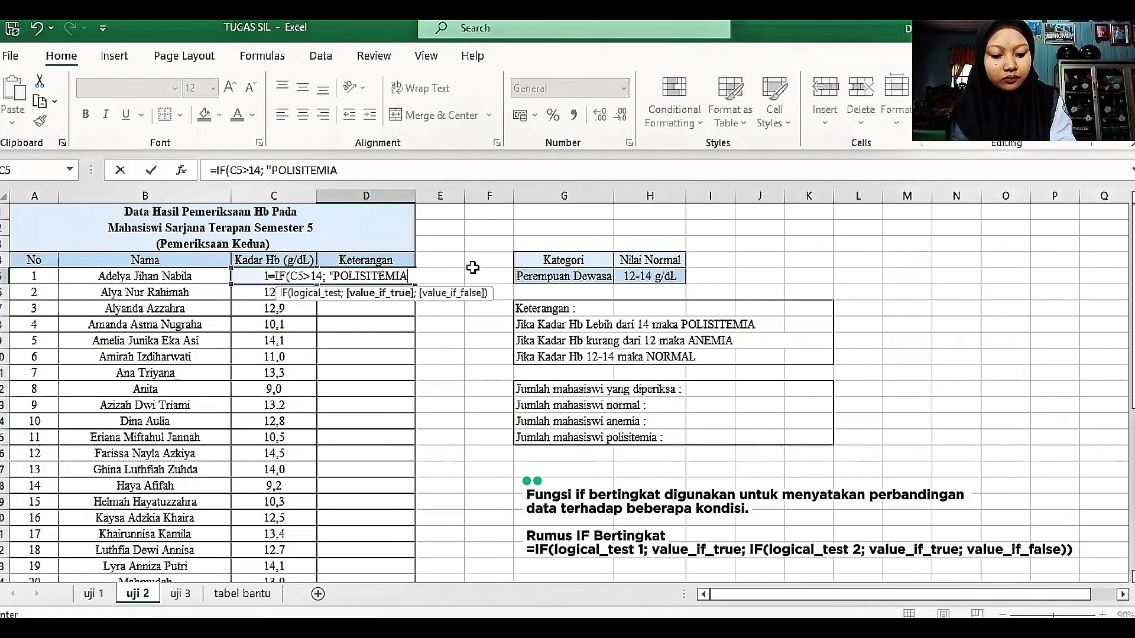
pyautogui.write('"')
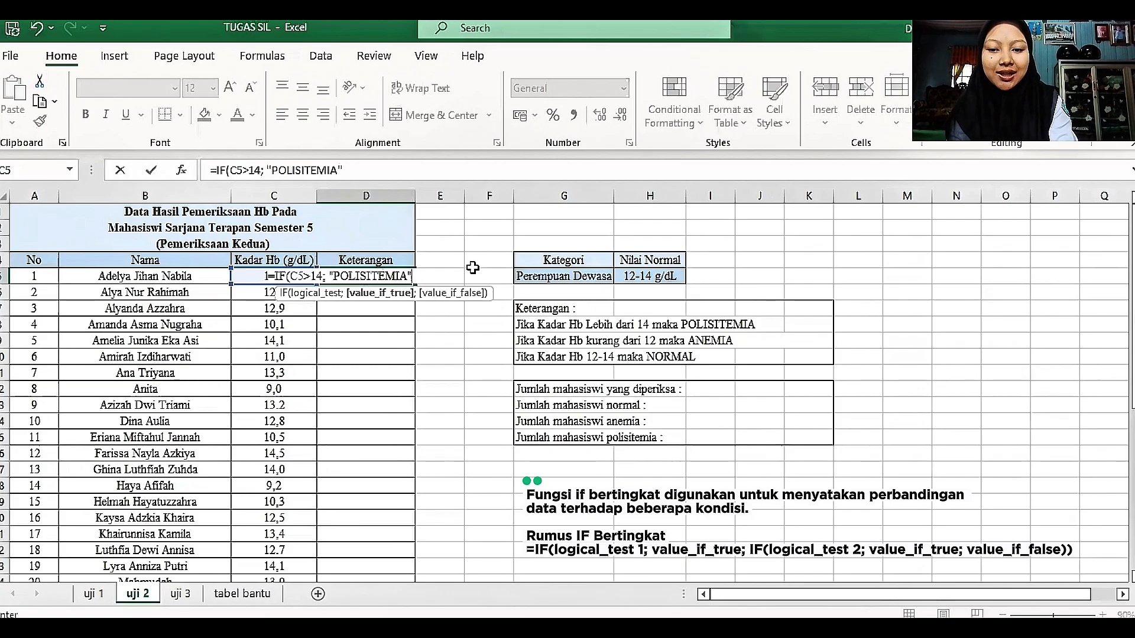
# Step: Add a nested IF as the false value of the D5 formula, returning "ANEMIA" when C5<12
pyautogui.write(';')
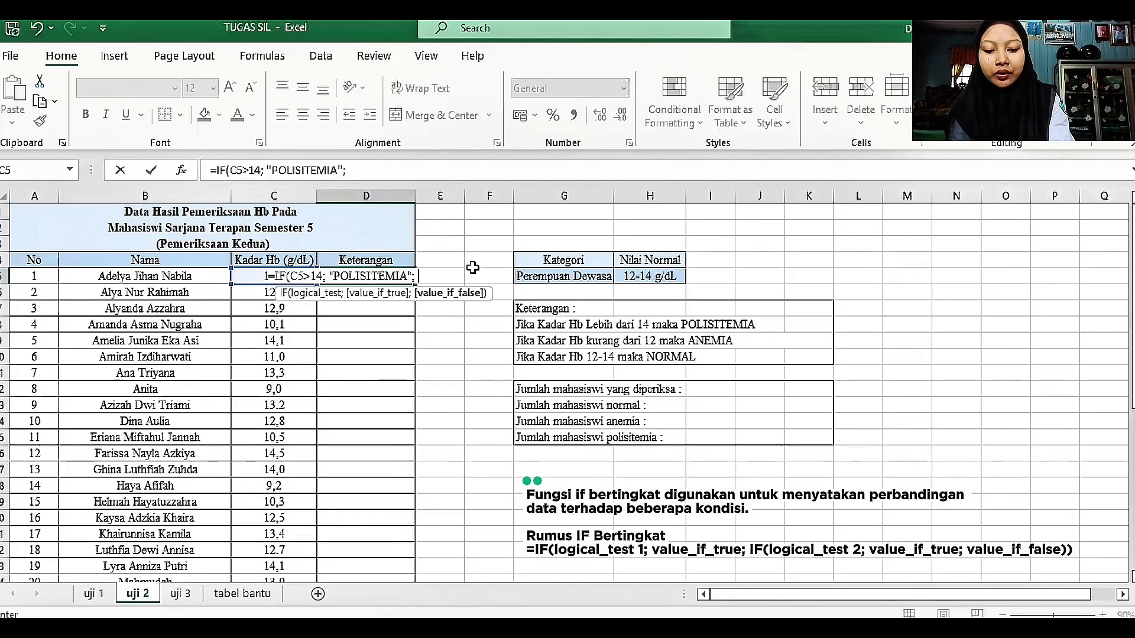
pyautogui.write(' IF')
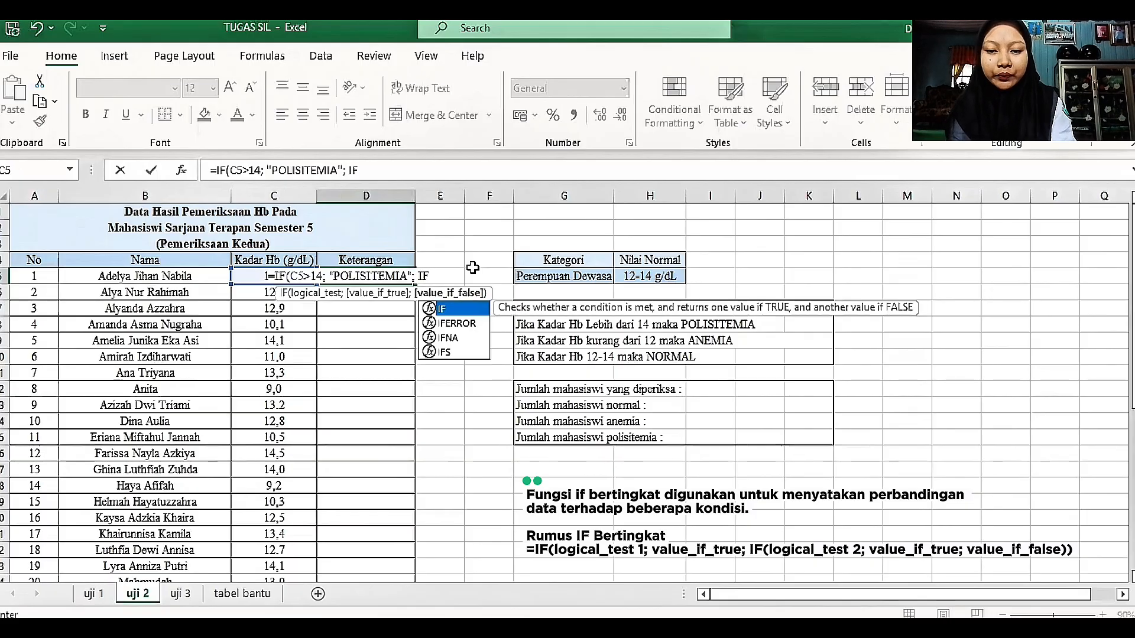
pyautogui.write('(')
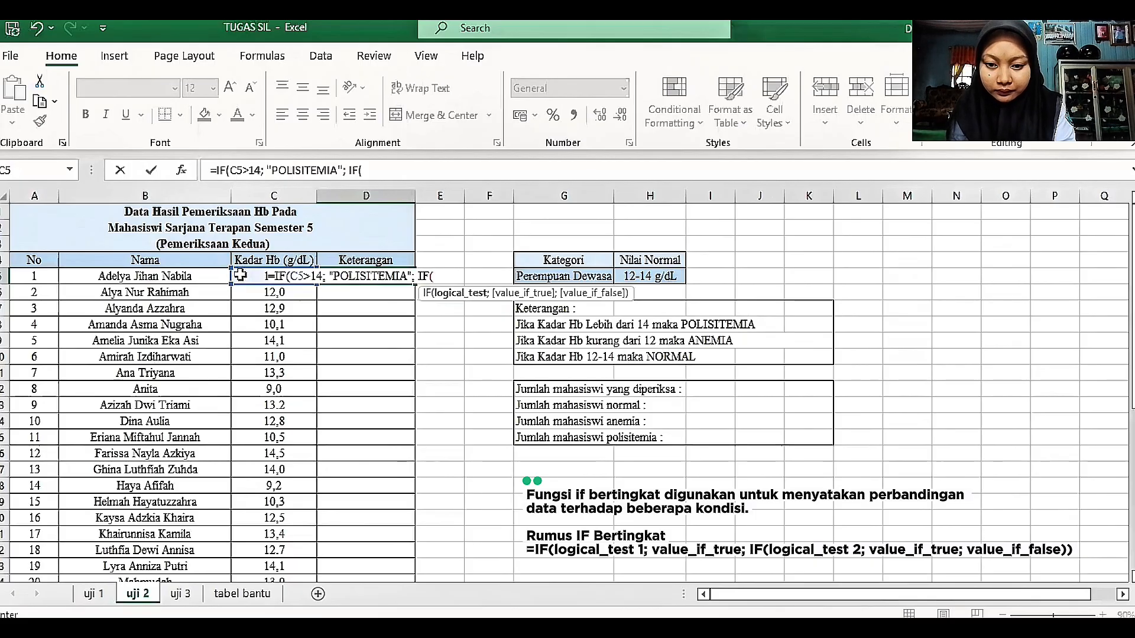
pyautogui.click(239, 275)
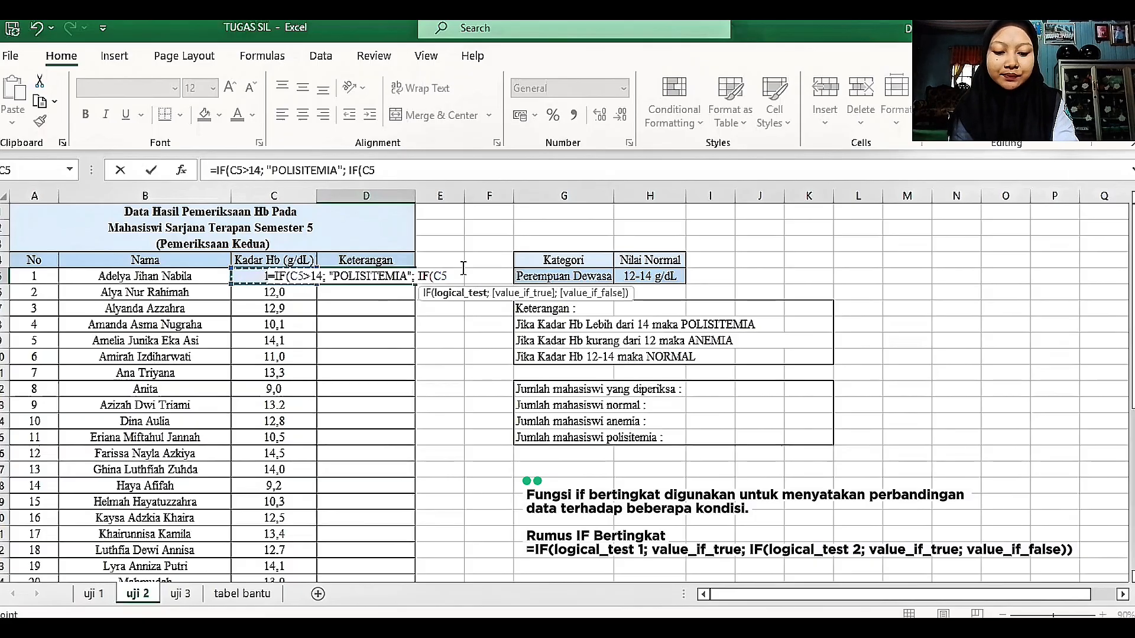
pyautogui.write('<')
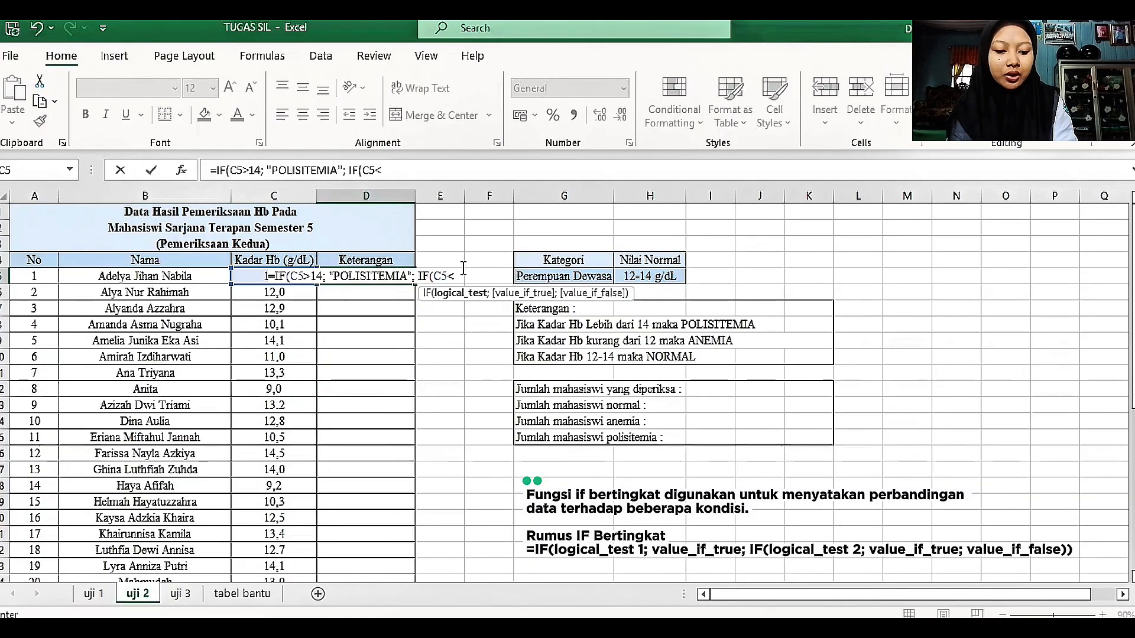
pyautogui.write('12;')
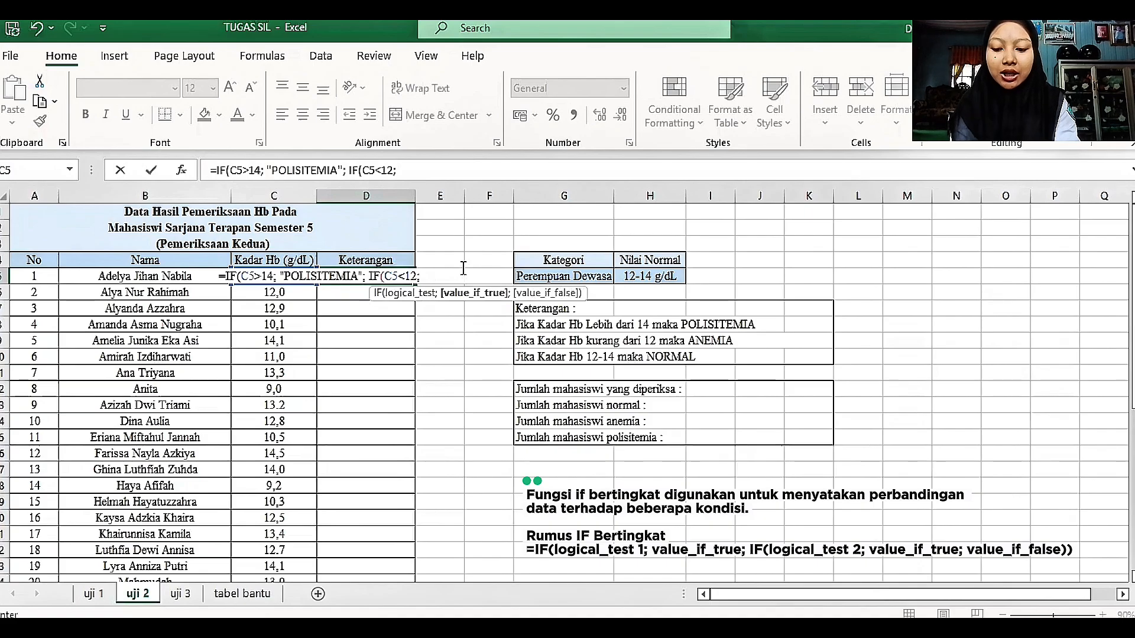
pyautogui.write('"A')
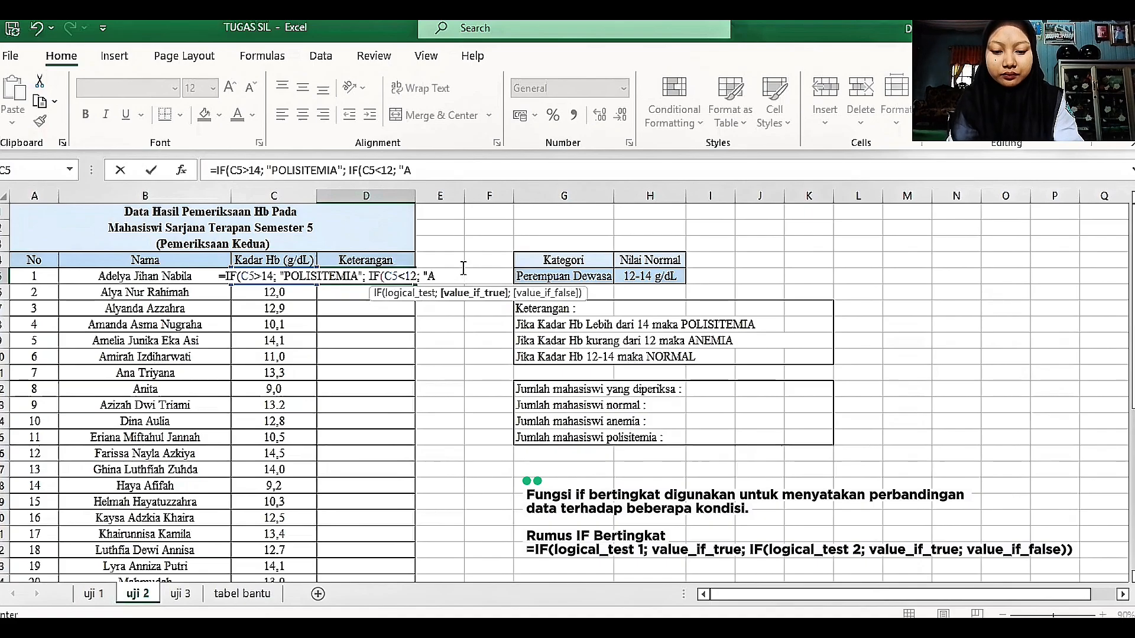
pyautogui.write('NEMIA')
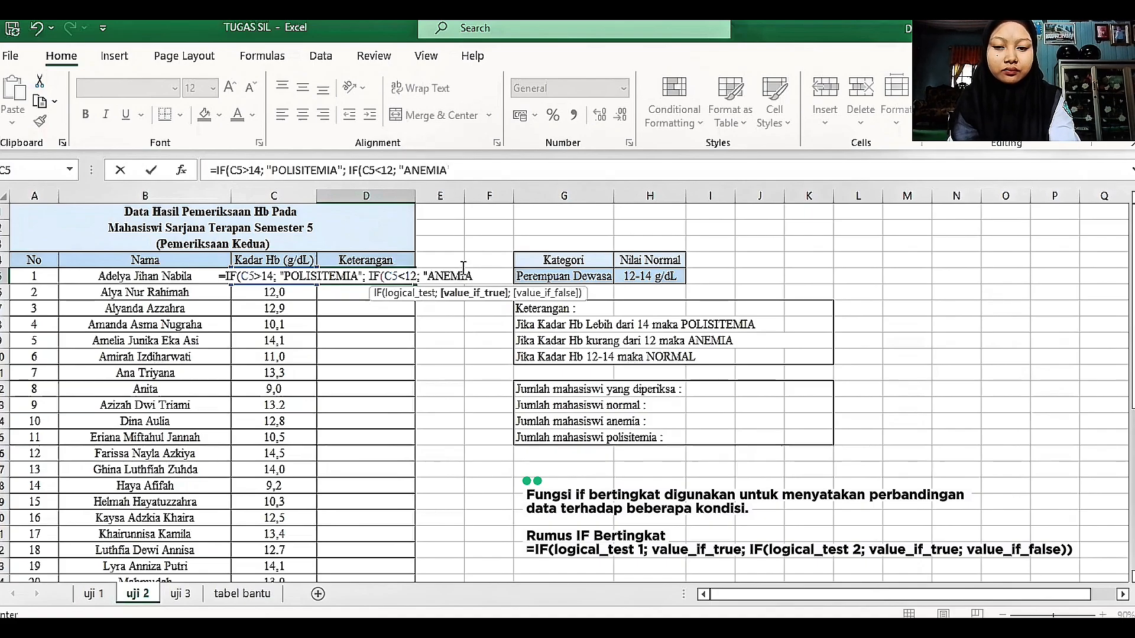
pyautogui.write('"')
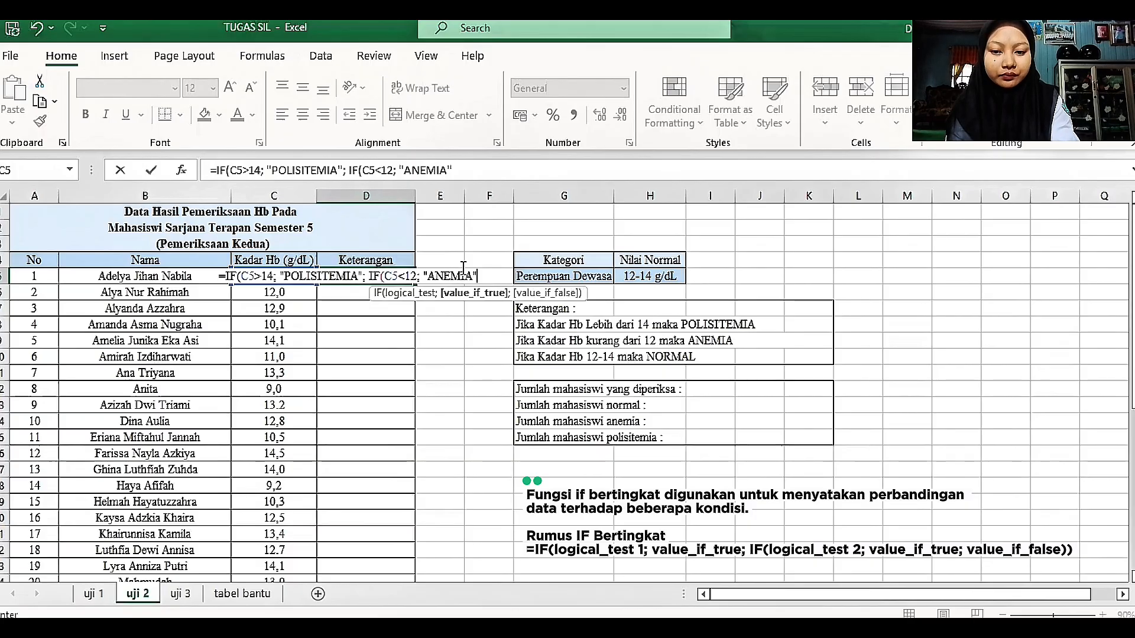
pyautogui.write(')')
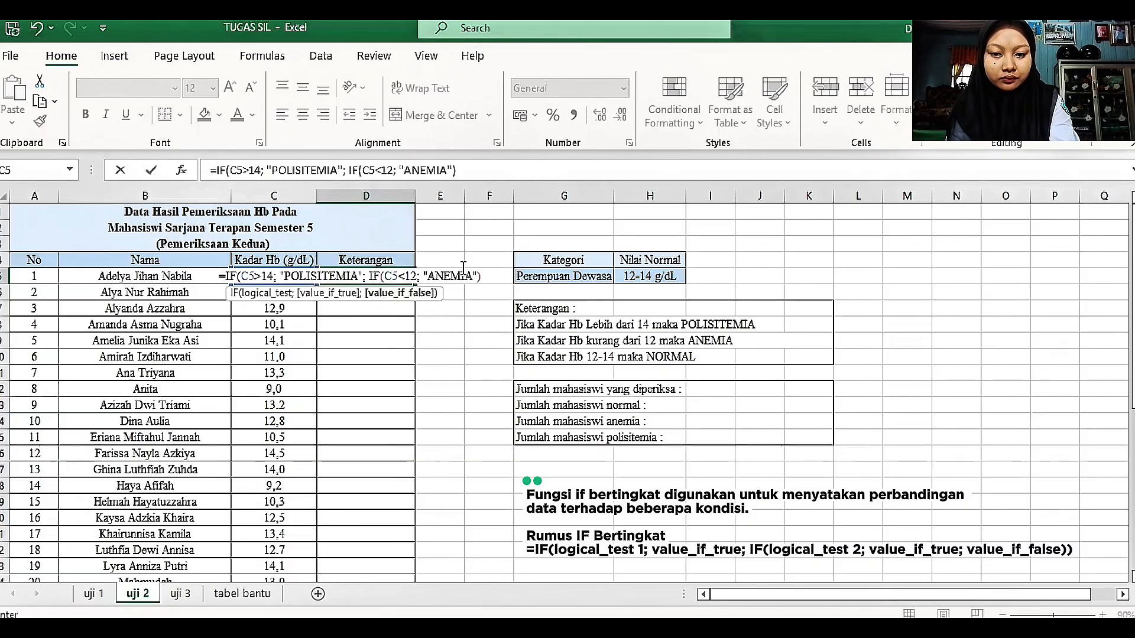
pyautogui.press('BackSpace')
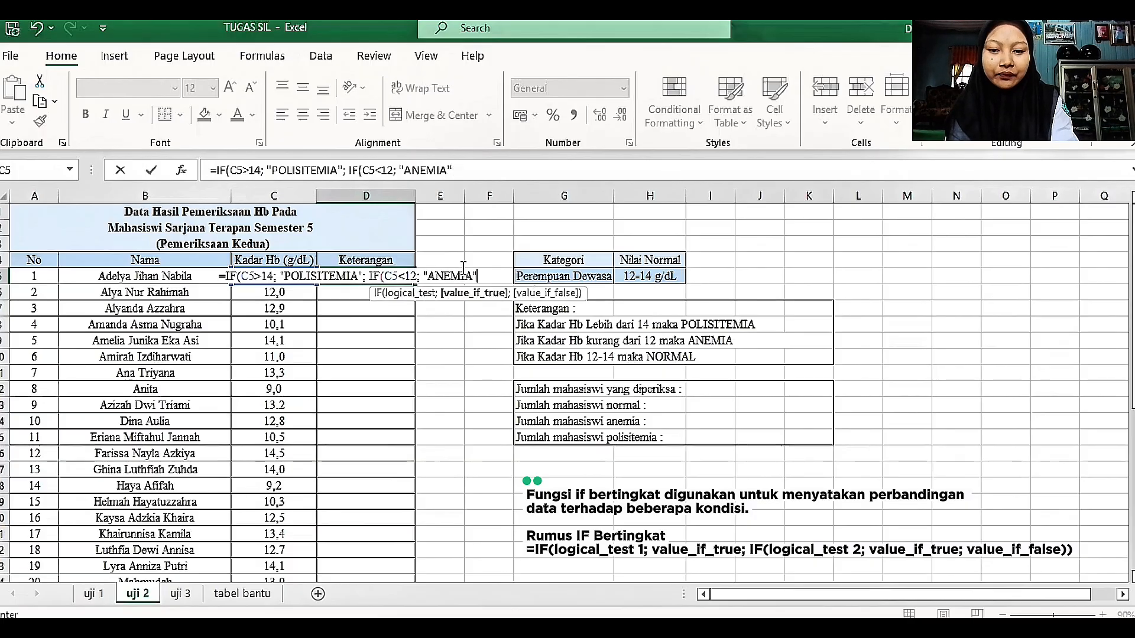
# Step: Complete the D5 formula with "NORMAL" as the nested IF's false value and fill it down the Keterangan column
pyautogui.write(';')
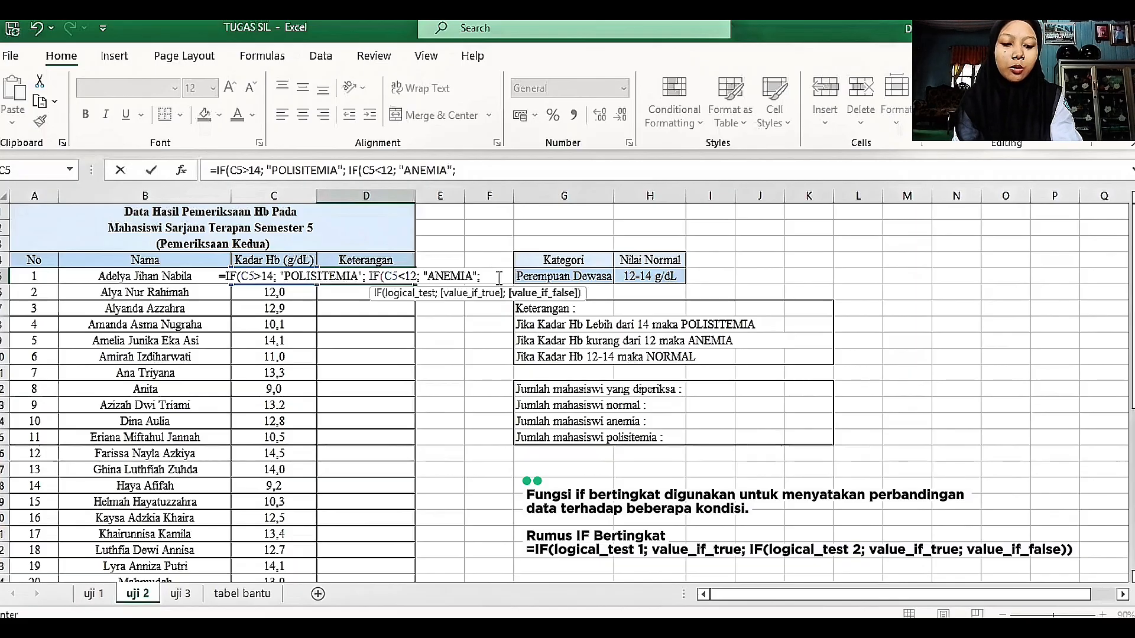
pyautogui.write('"NO')
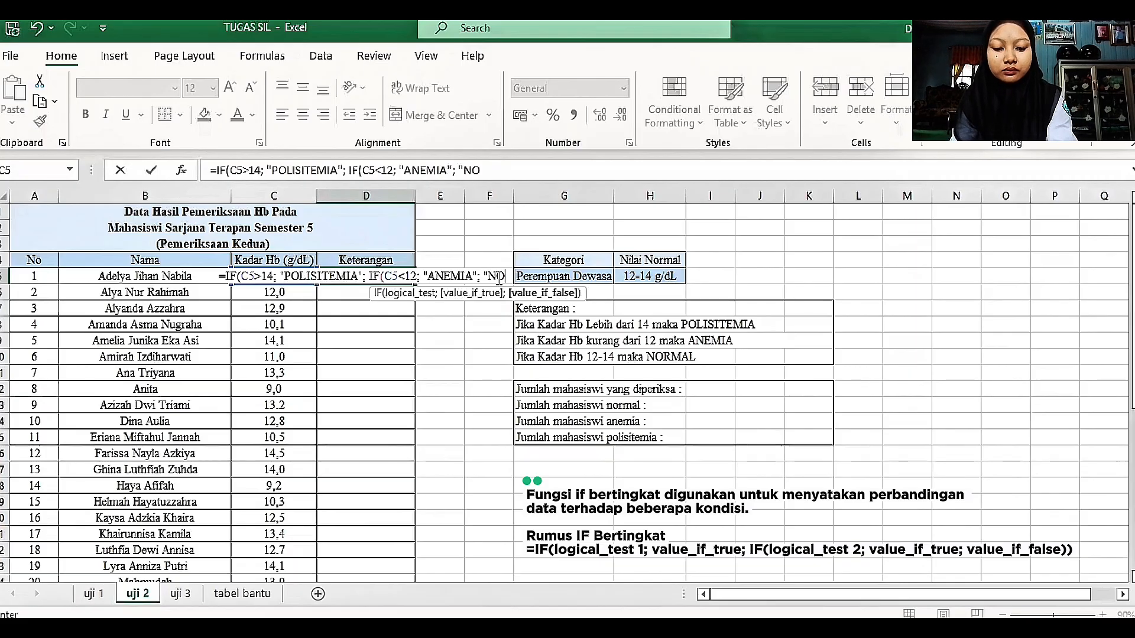
pyautogui.write('R')
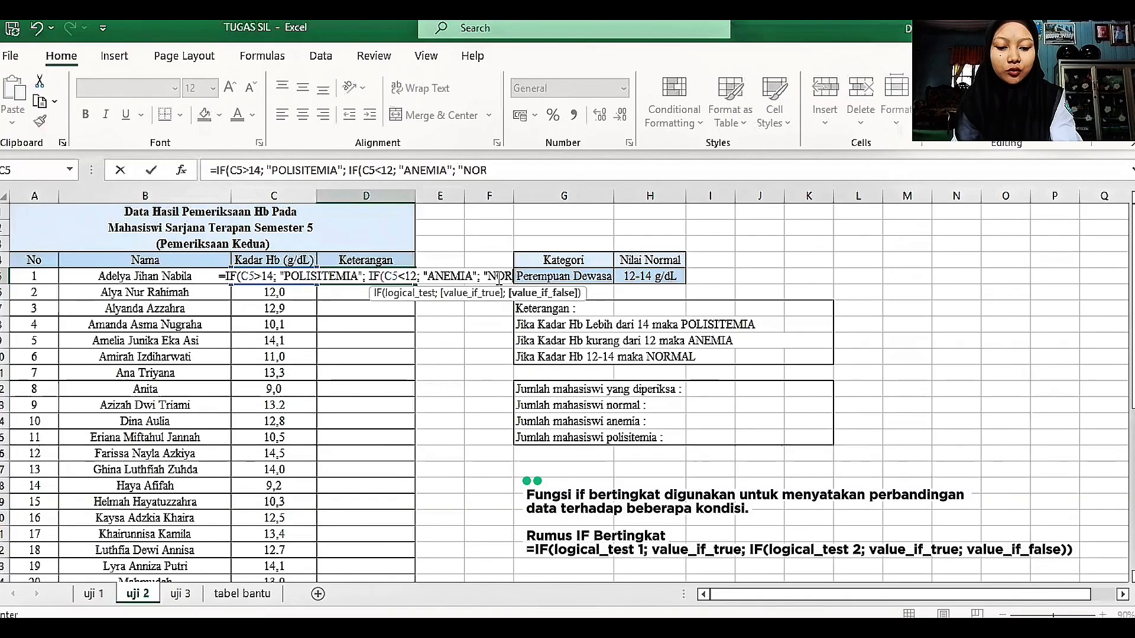
pyautogui.write('MAL"')
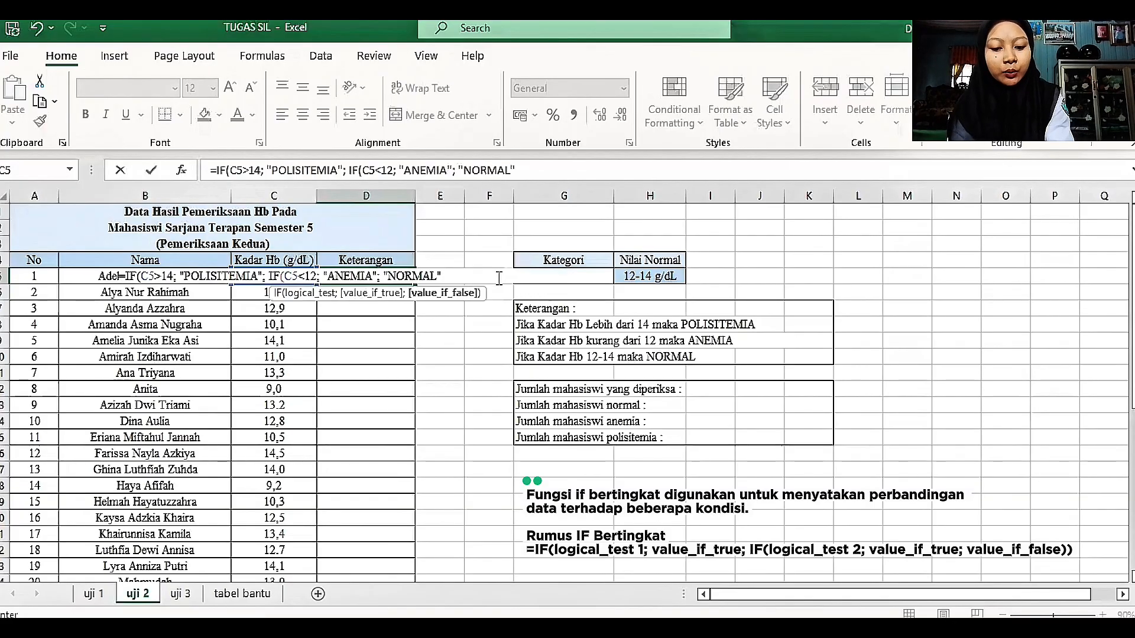
pyautogui.write(')')
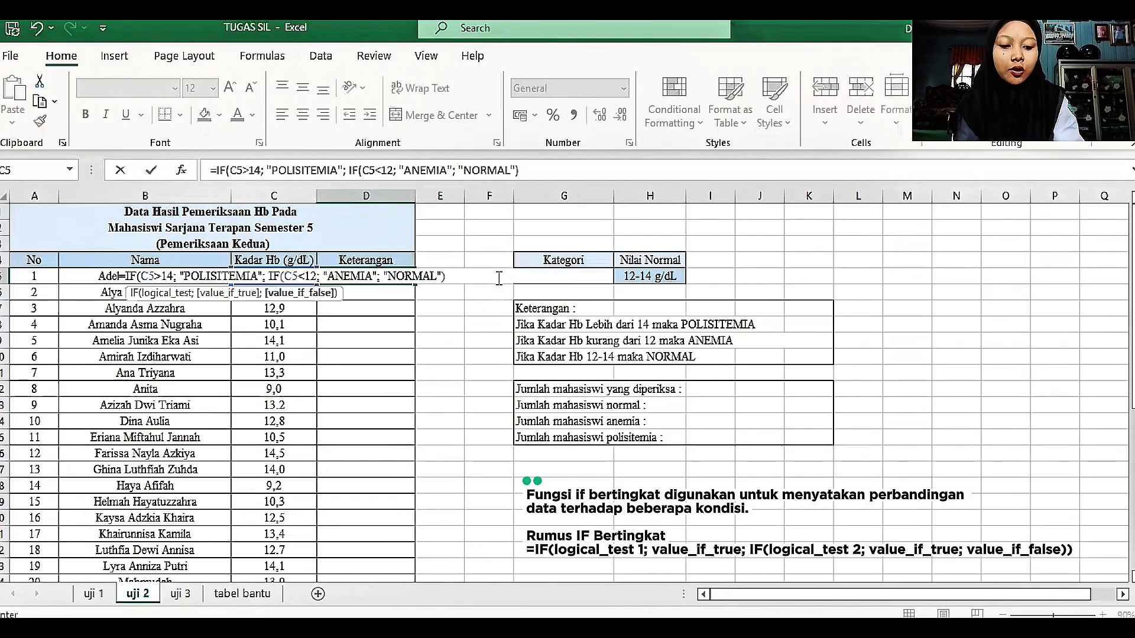
pyautogui.write(')')
pyautogui.press('Return')
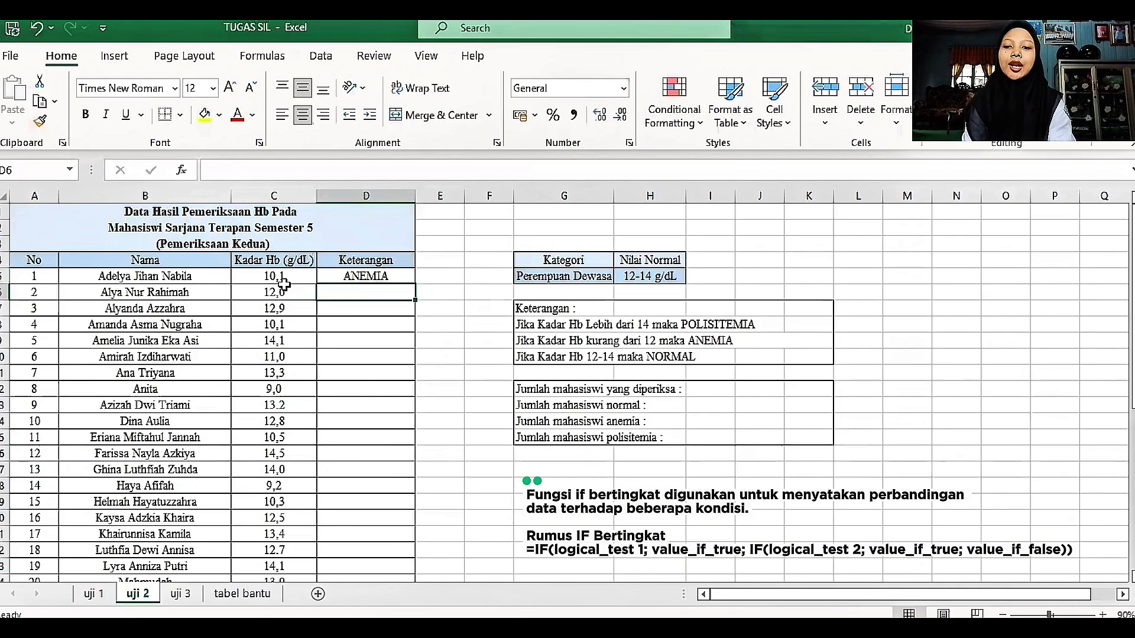
pyautogui.click(374, 272)
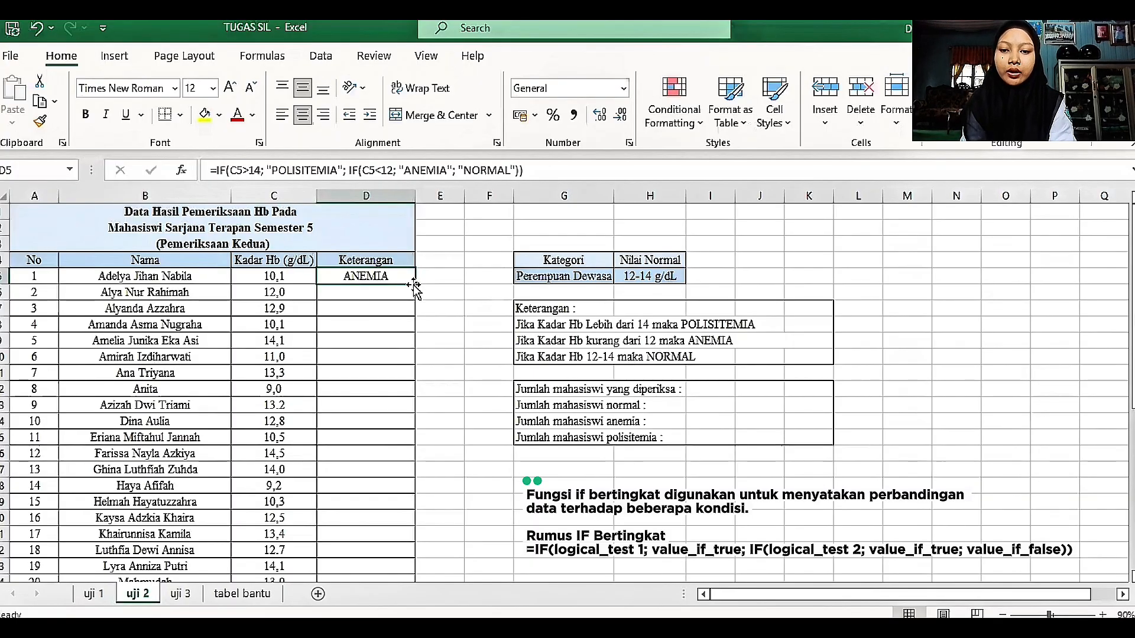
pyautogui.doubleClick(414, 286)
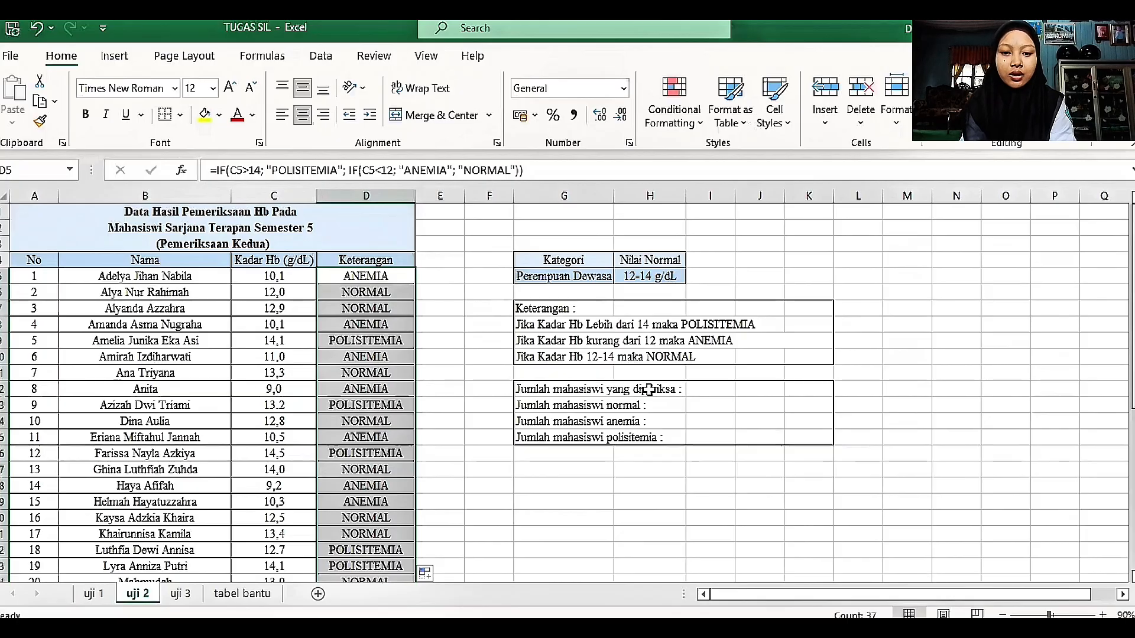
# Step: Count the examined students in I12 with a COUNT formula over the No column, A5:A41
pyautogui.click(702, 391)
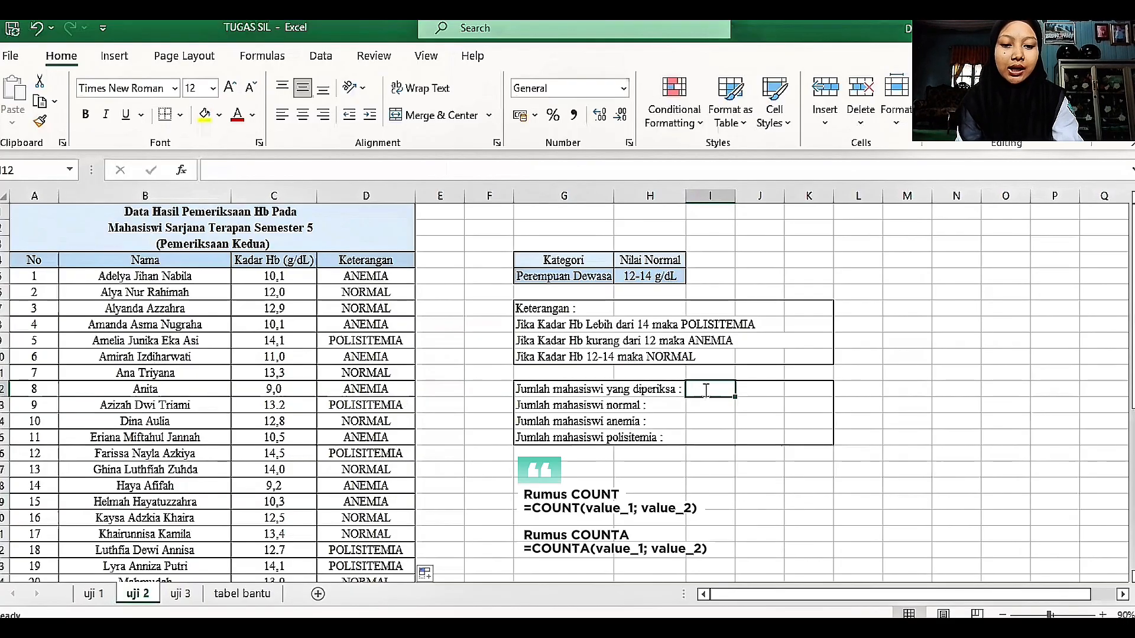
pyautogui.write('=')
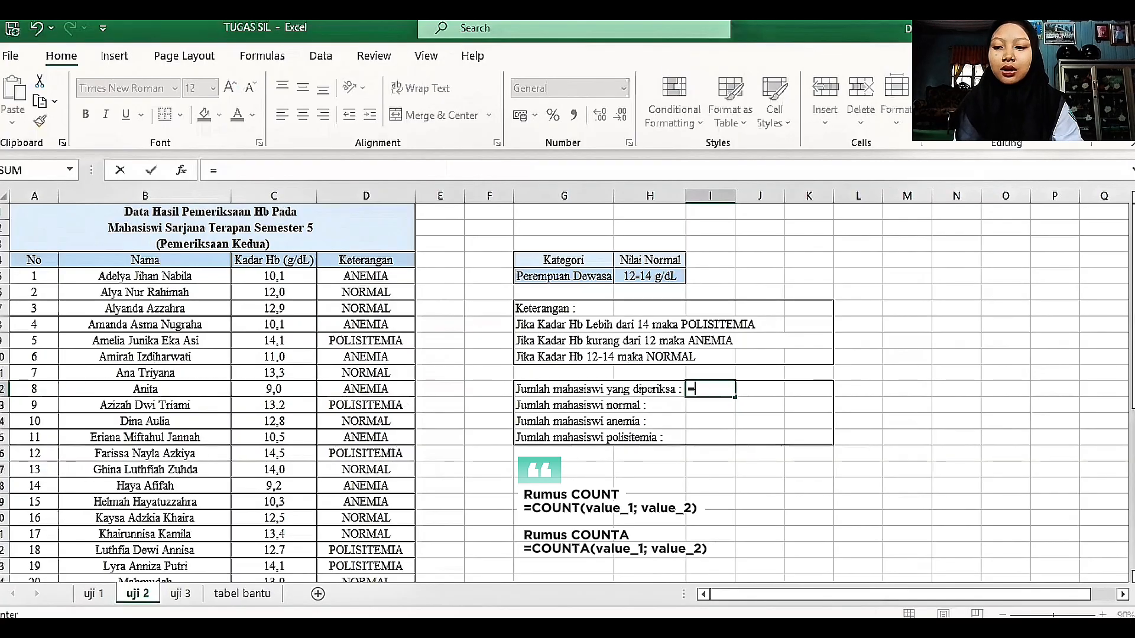
pyautogui.write('COUNT(')
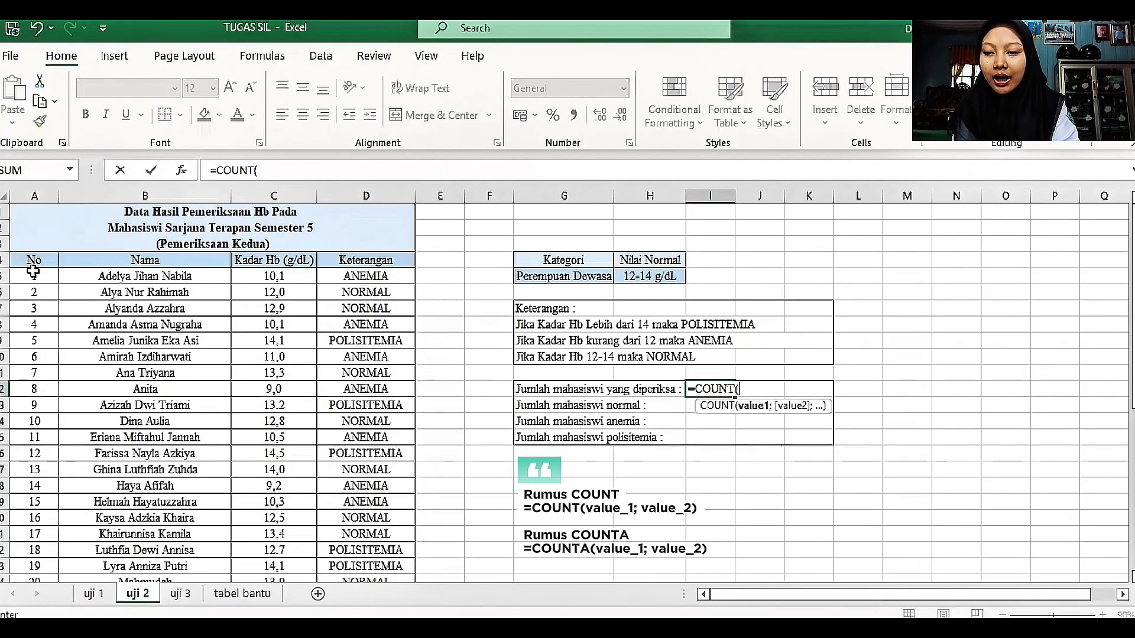
pyautogui.click(33, 271)
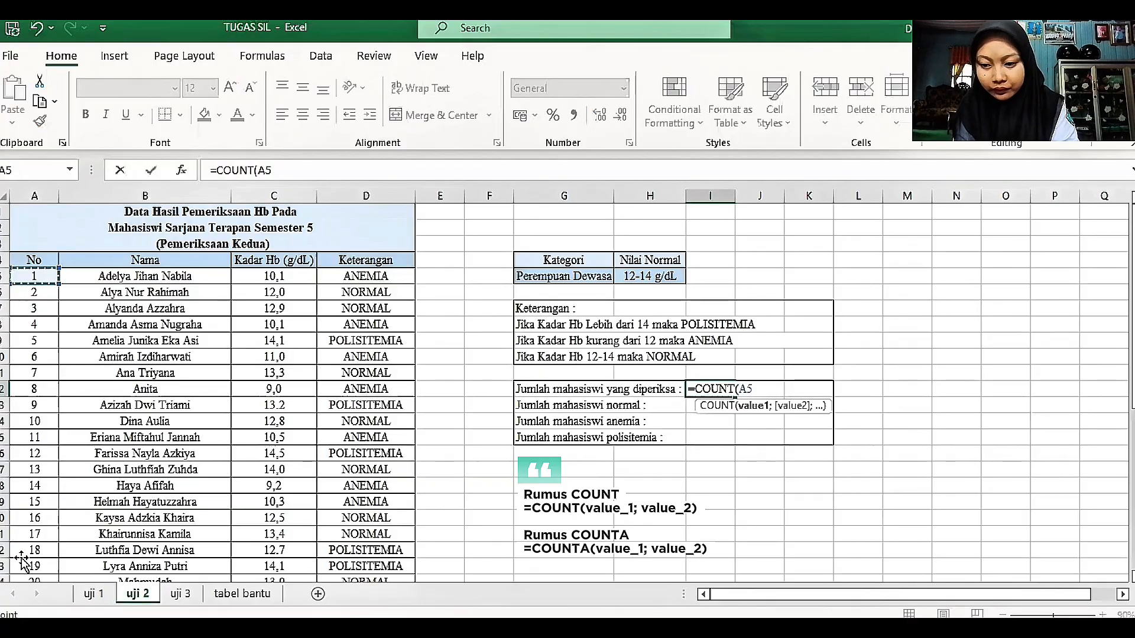
pyautogui.hotkey('ctrl', 'shift', 'Down')
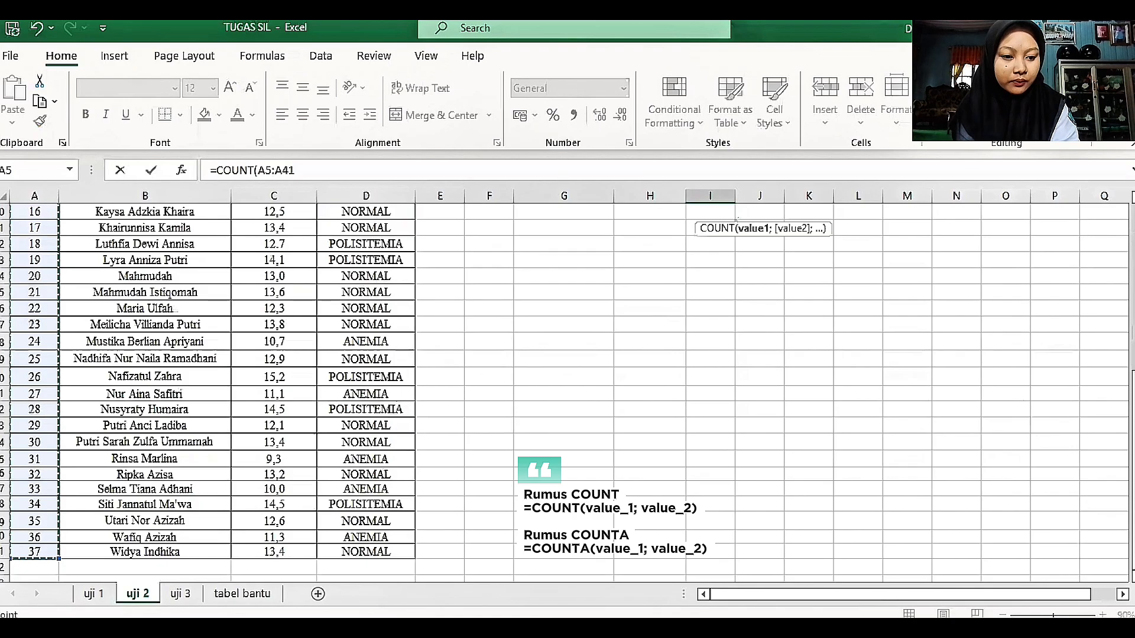
pyautogui.moveTo(1132, 532); pyautogui.dragTo(1132, 401)
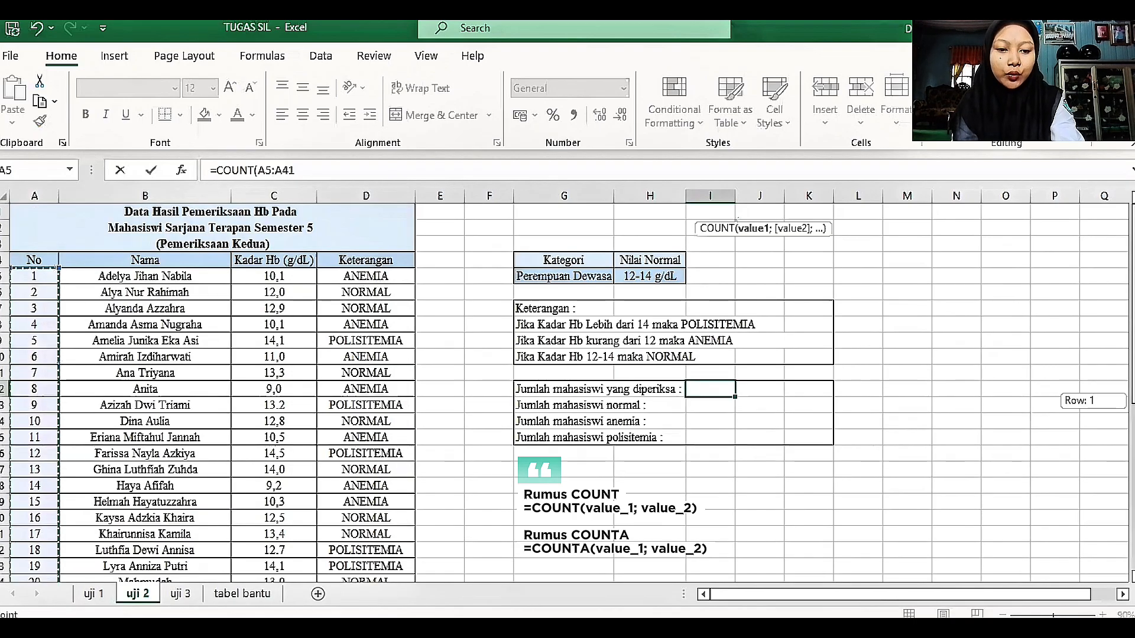
pyautogui.press('Return')
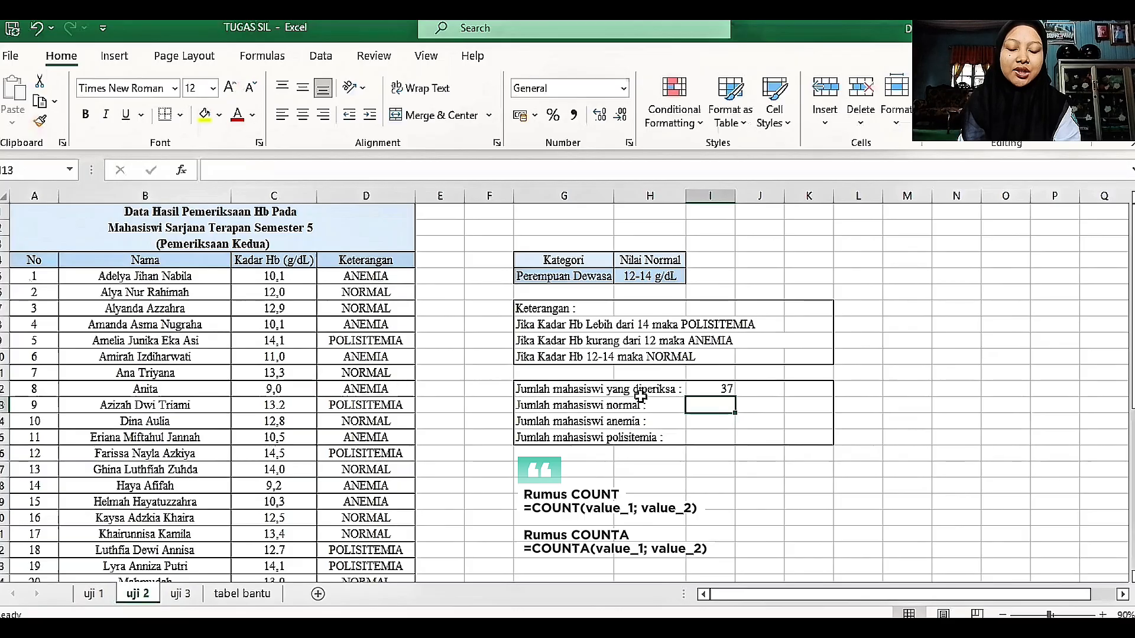
# Step: Count the examined students in J12 with a COUNTA formula over the names in B5:B41
pyautogui.click(763, 395)
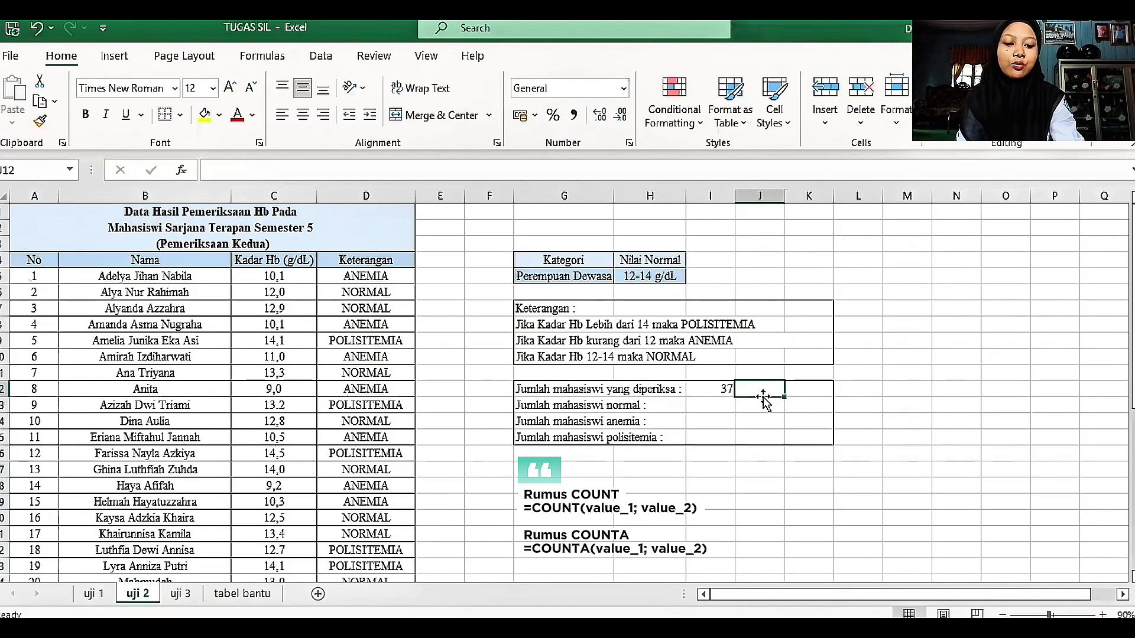
pyautogui.write('=')
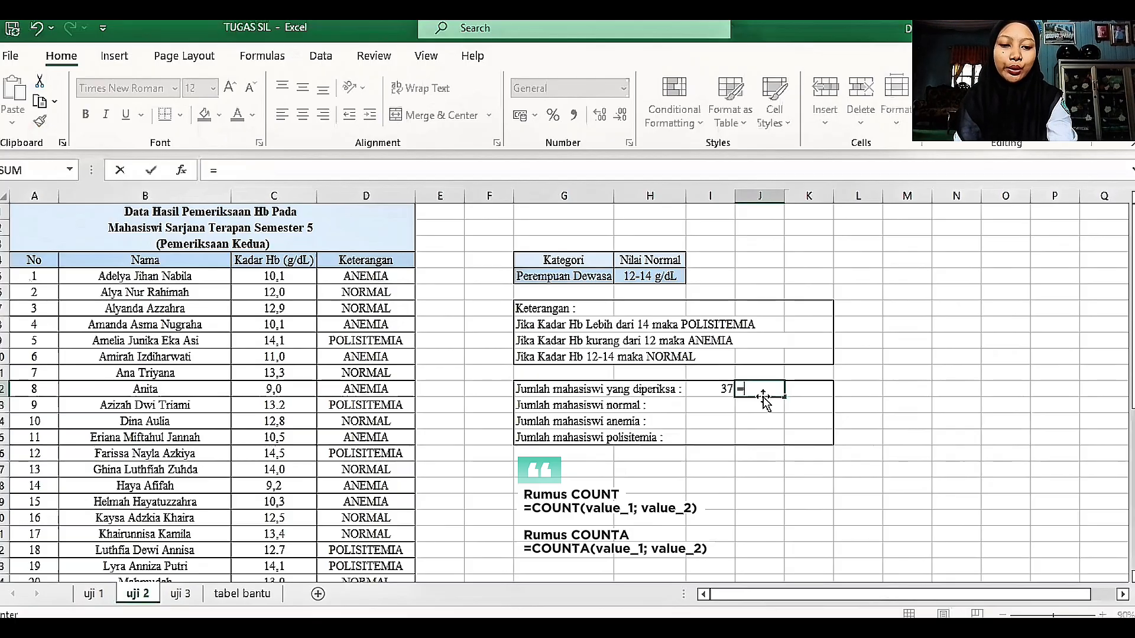
pyautogui.write('COUNTA(')
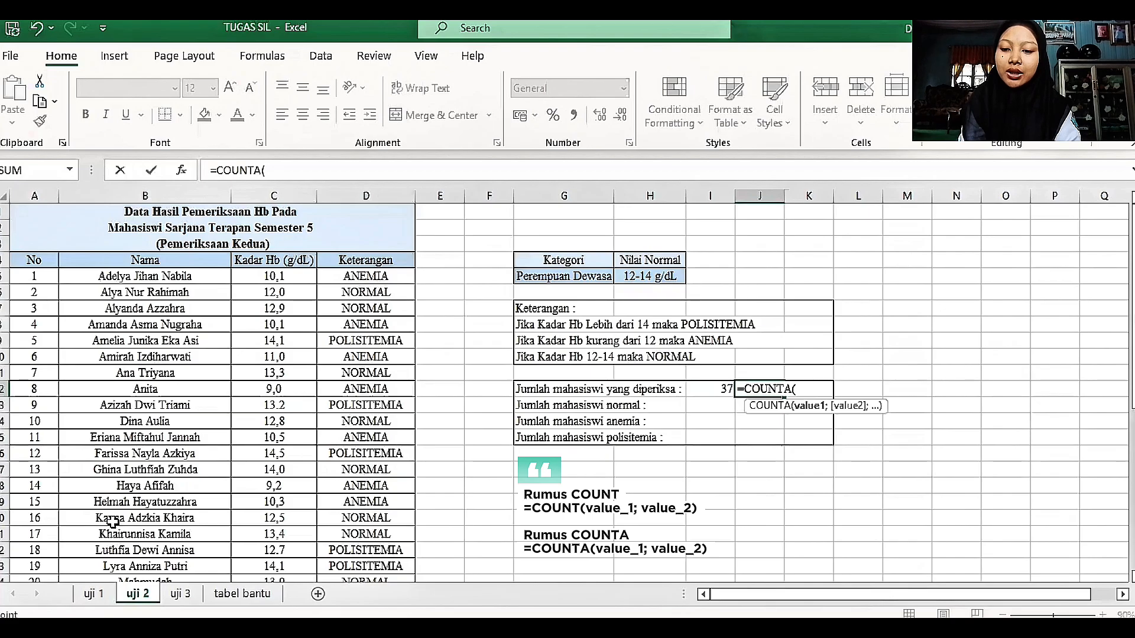
pyautogui.moveTo(145, 277); pyautogui.dragTo(113, 534)
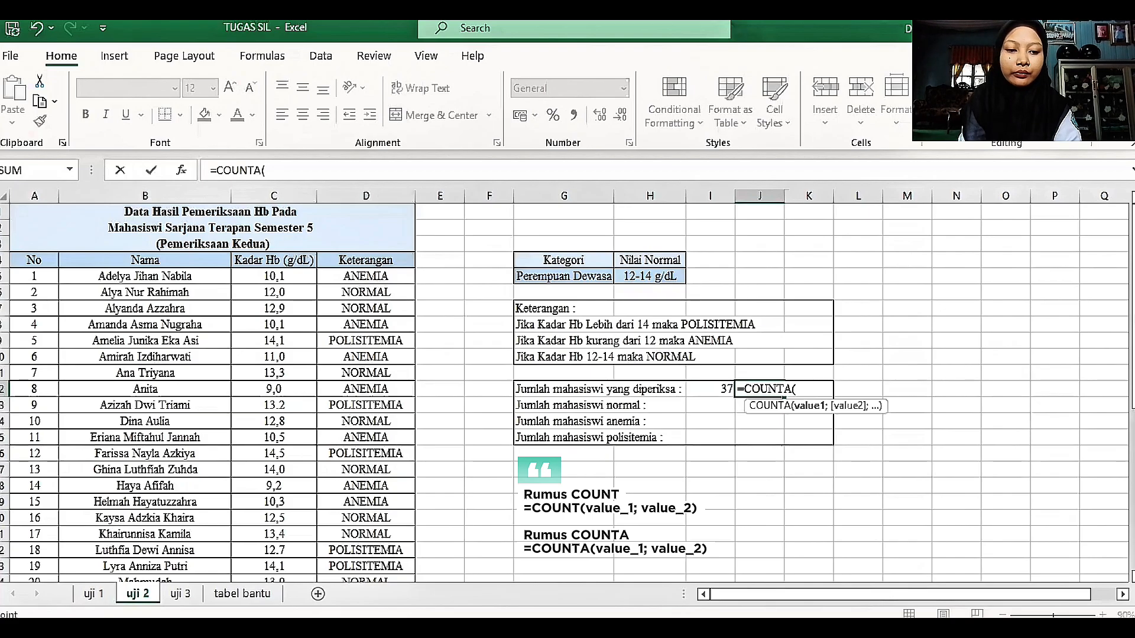
pyautogui.moveTo(1133, 403); pyautogui.dragTo(1121, 174)
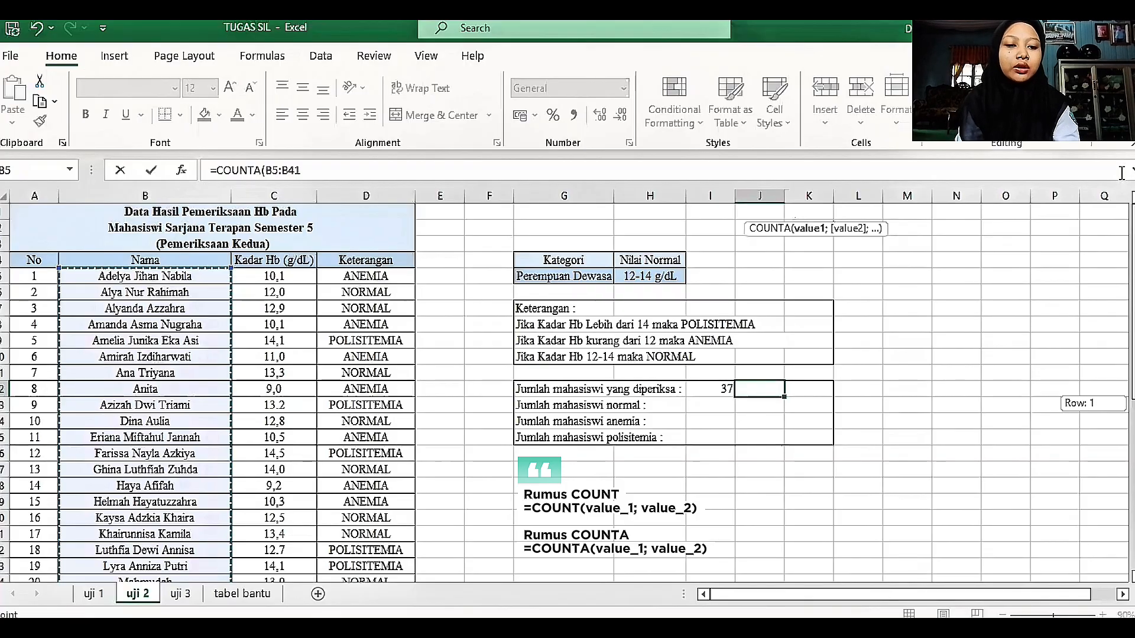
pyautogui.write(')')
pyautogui.press('Return')
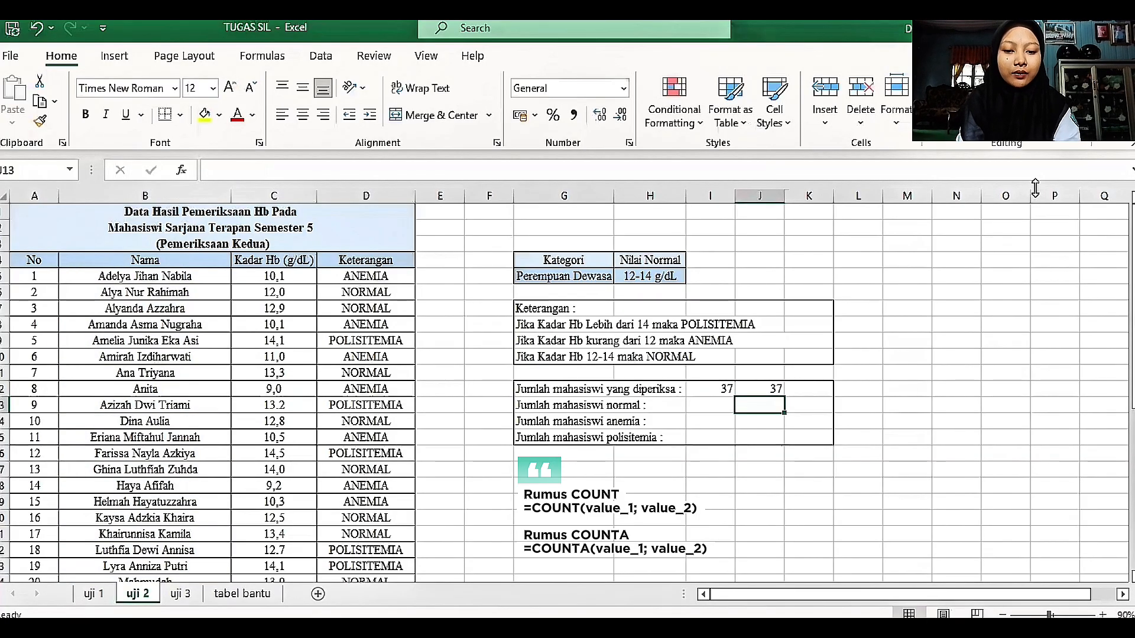
# Step: Count the normal students in I13 with a COUNTIF formula over D5:D41 using the criterion "NORMAL"
pyautogui.click(696, 407)
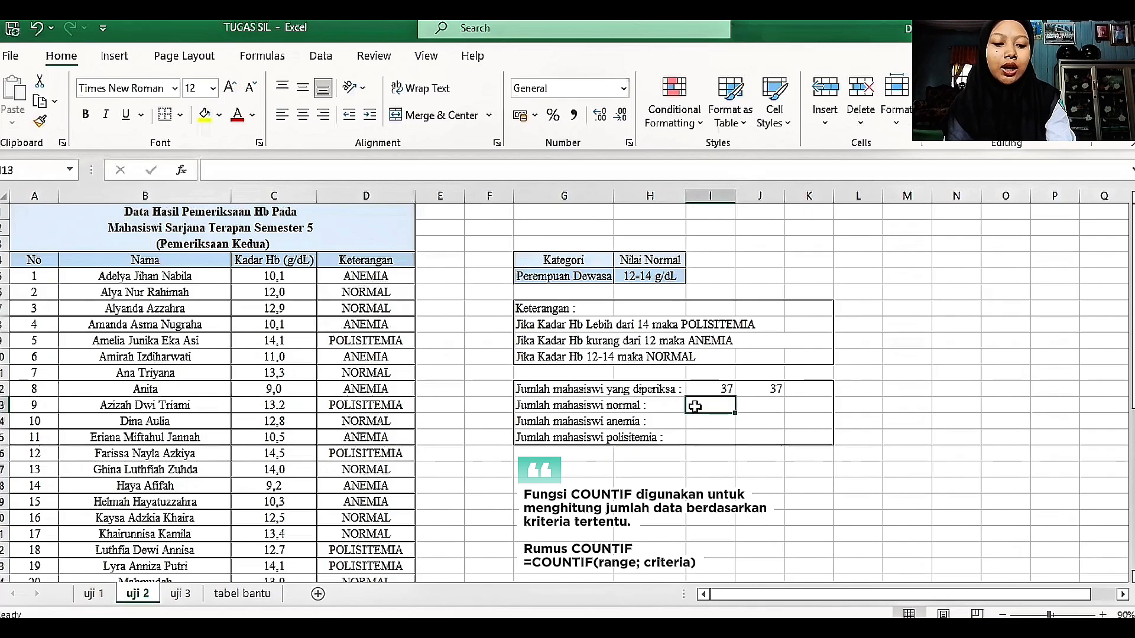
pyautogui.write('=')
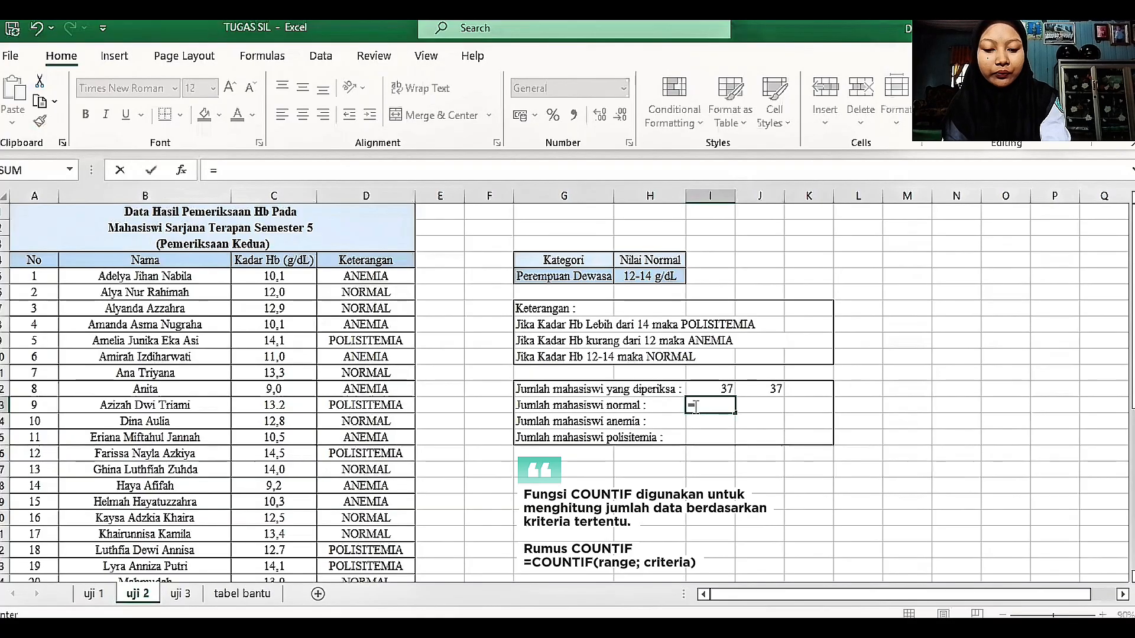
pyautogui.write('COUNTIF')
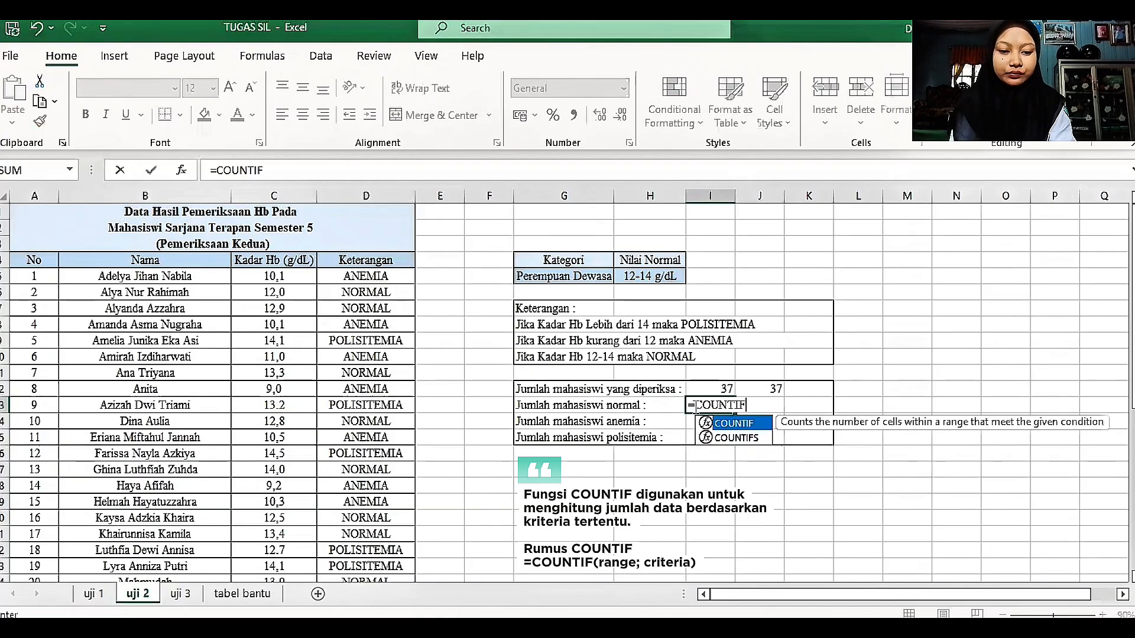
pyautogui.write('(')
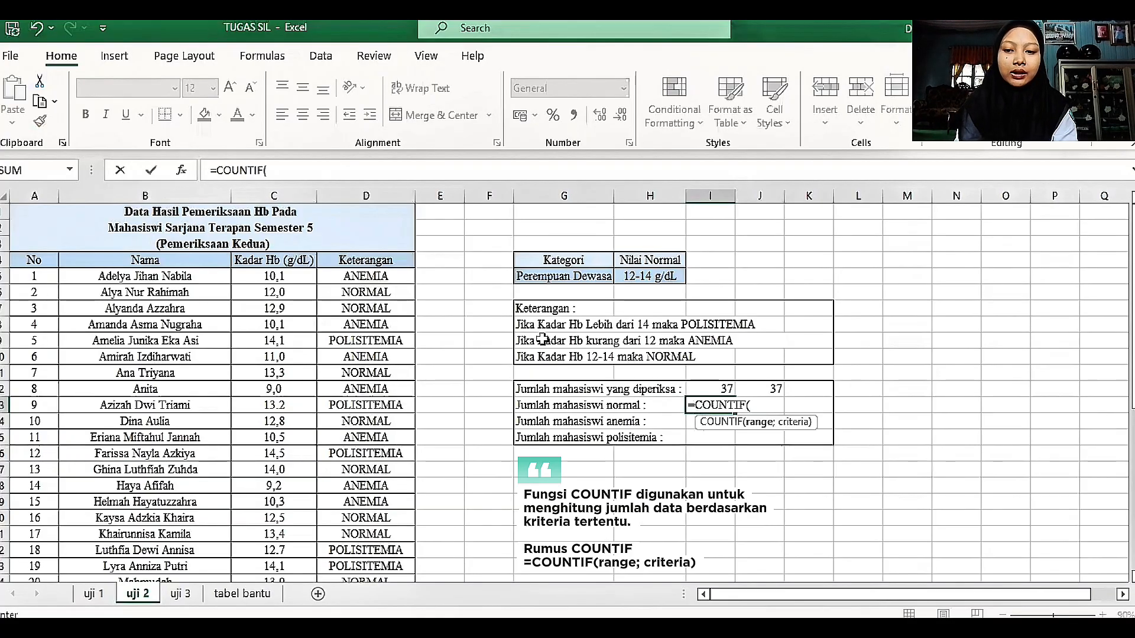
pyautogui.click(344, 276)
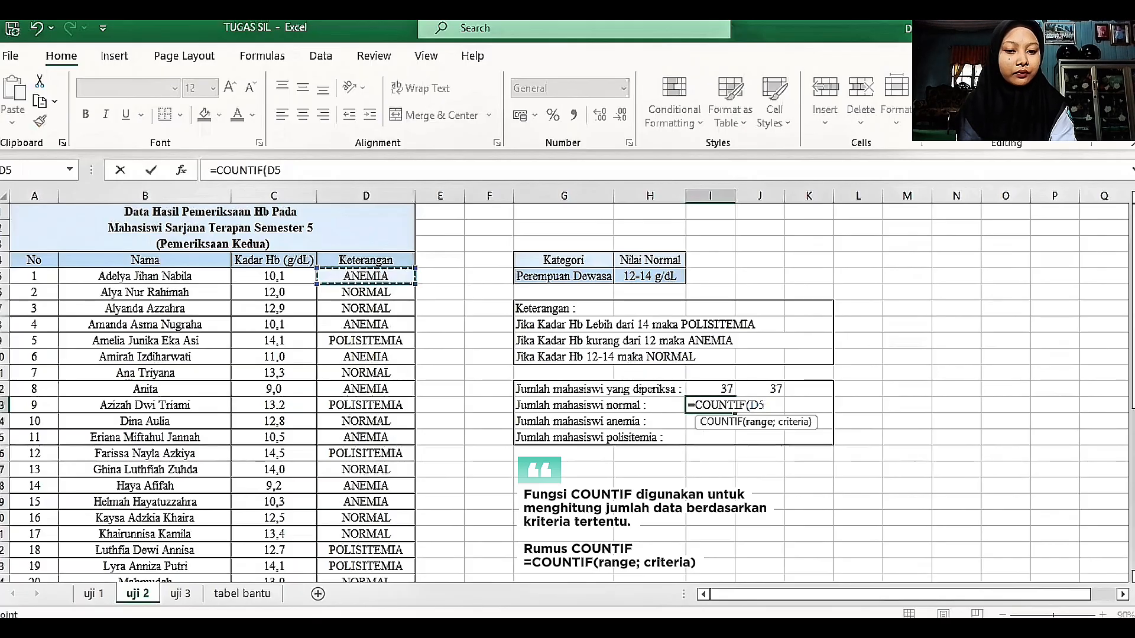
pyautogui.hotkey('ctrl', 'shift', 'Down')
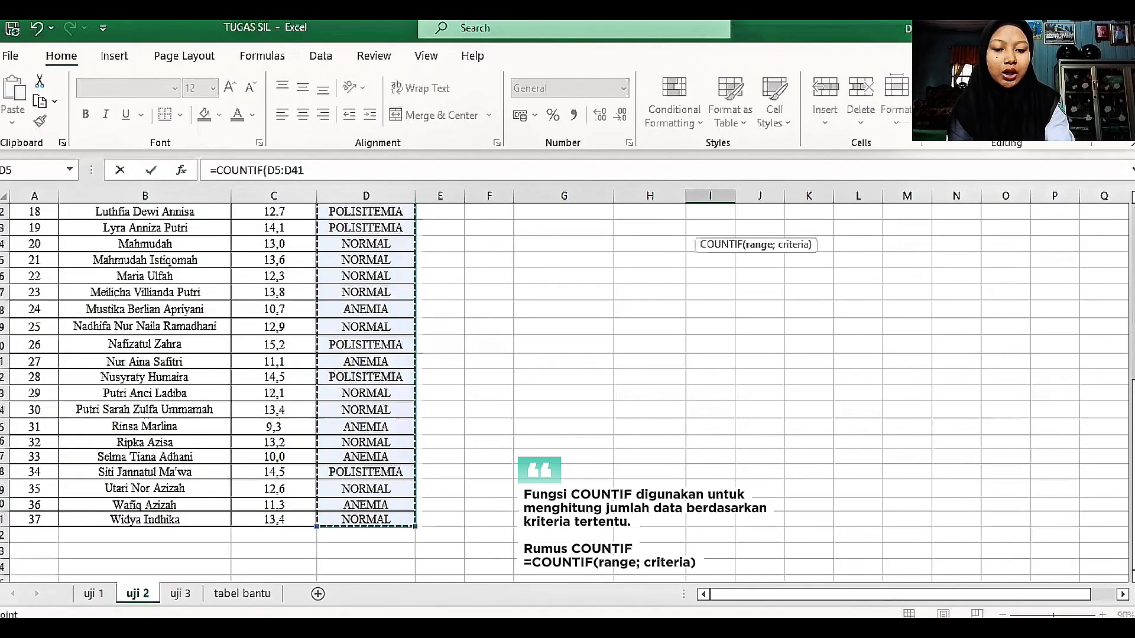
pyautogui.write(';')
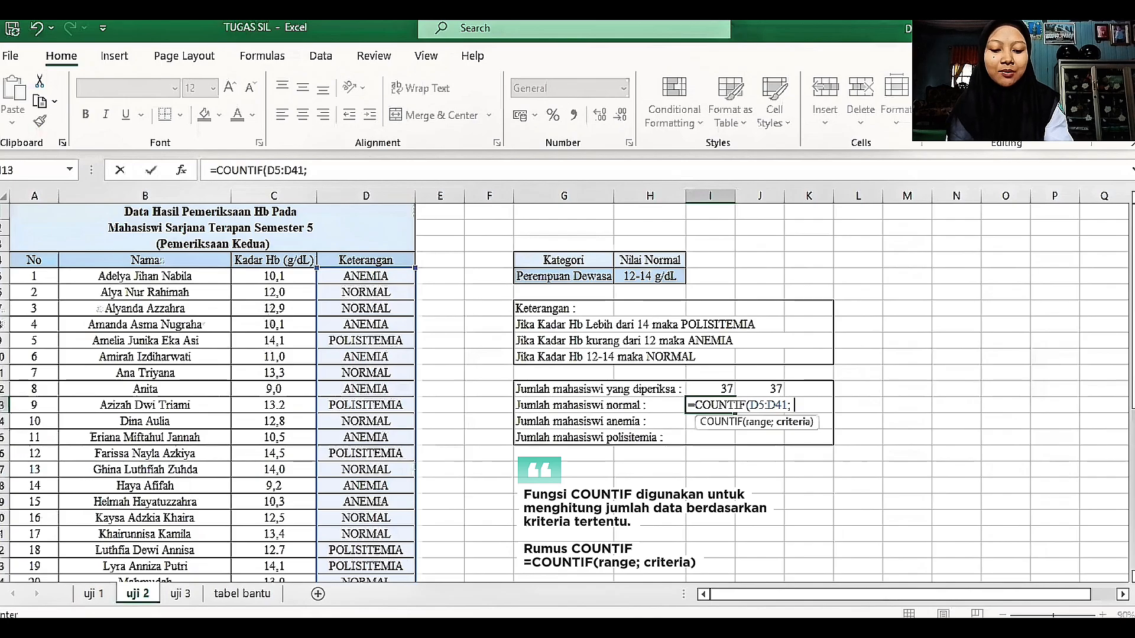
pyautogui.write(' "')
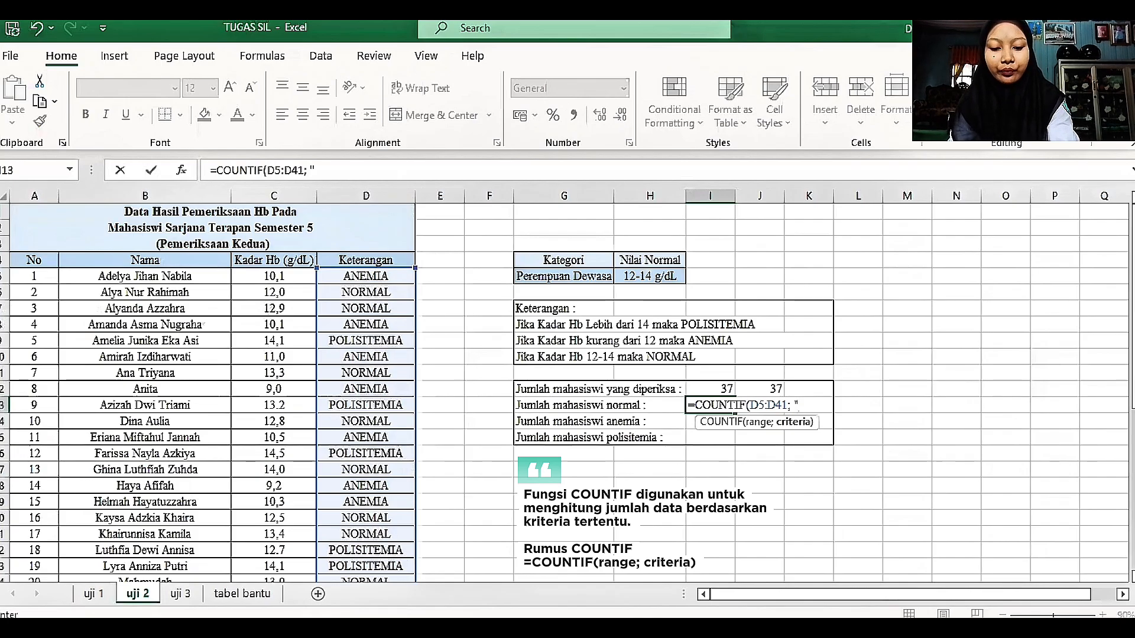
pyautogui.write('NORMA')
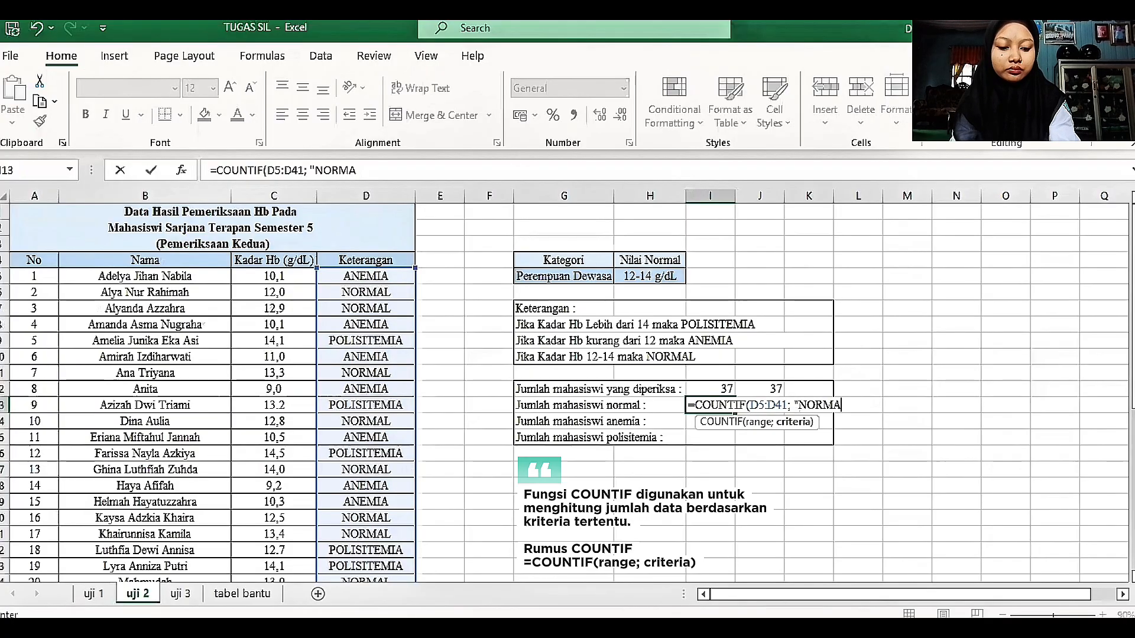
pyautogui.write('L"')
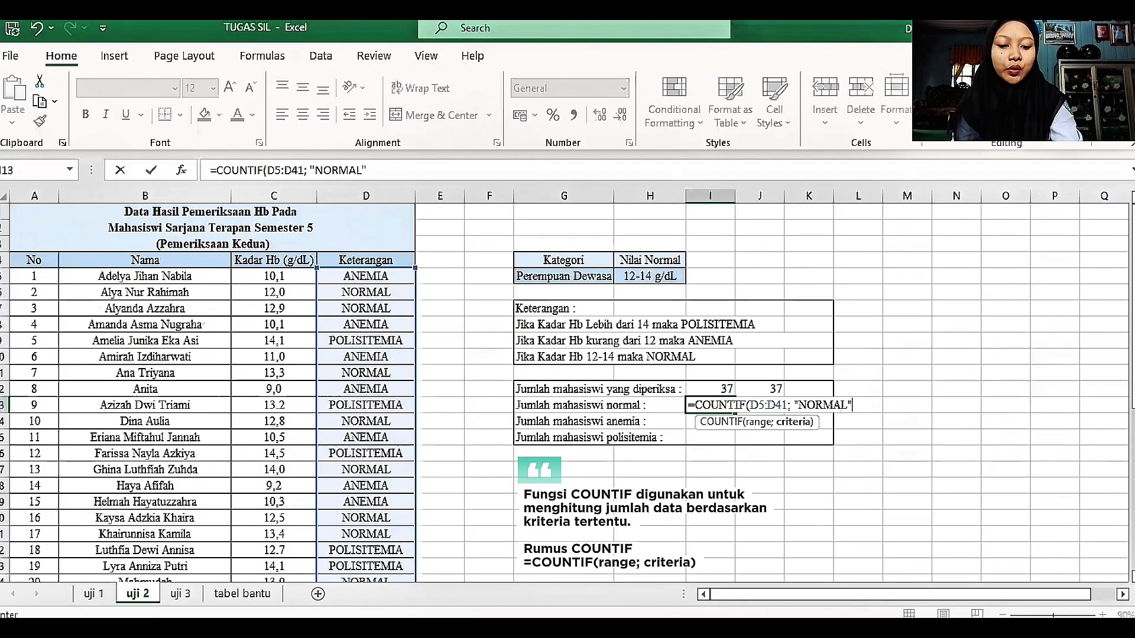
pyautogui.write(')')
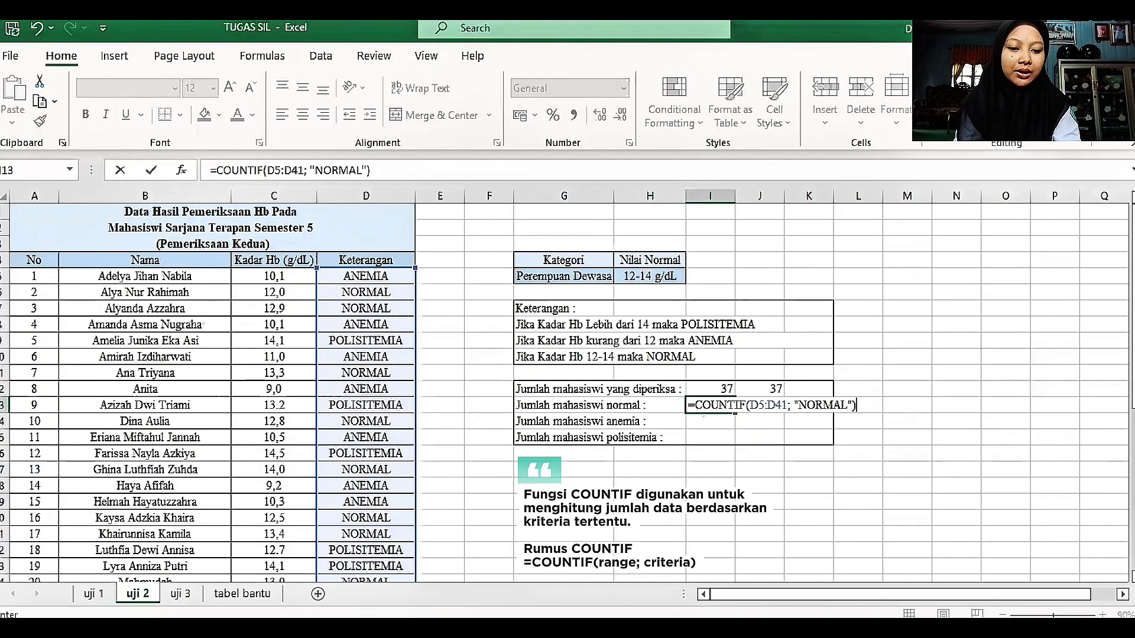
pyautogui.press('Return')
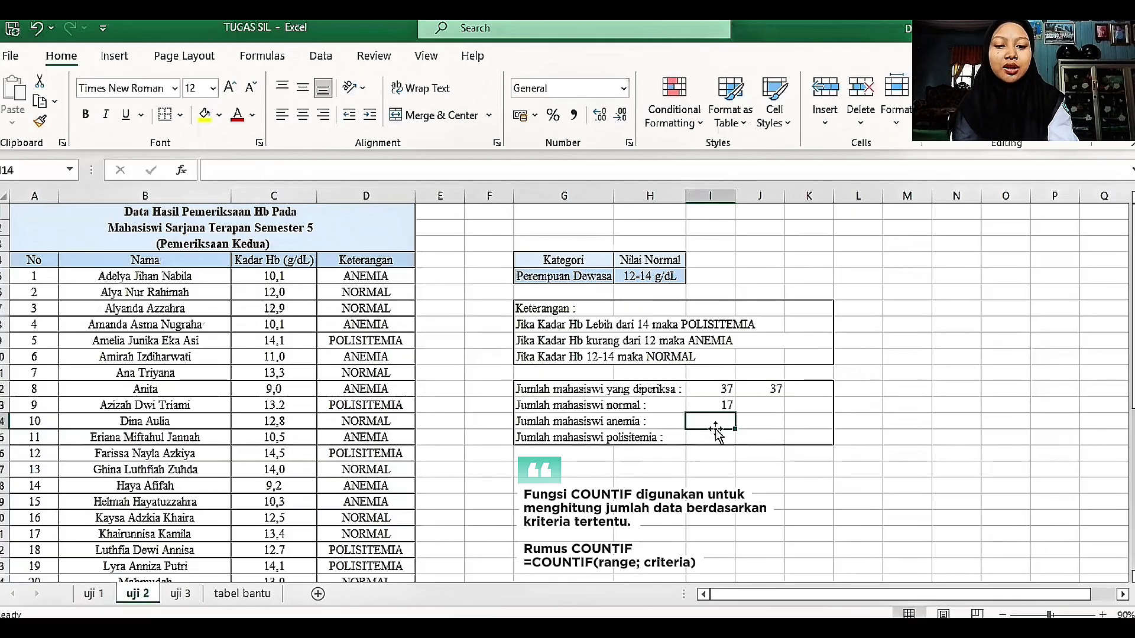
# Step: Enter a COUNTIF formula in I14 over D5:D41 with ANEMIA as the criterion to count the anemic students
pyautogui.write('=')
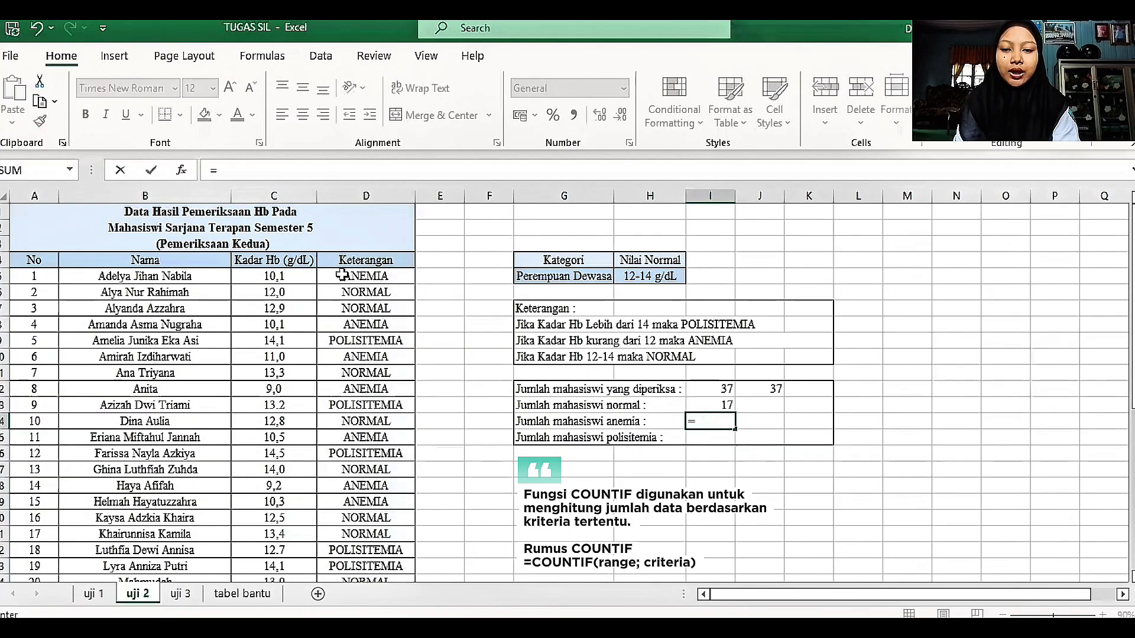
pyautogui.write('COUNTIF(')
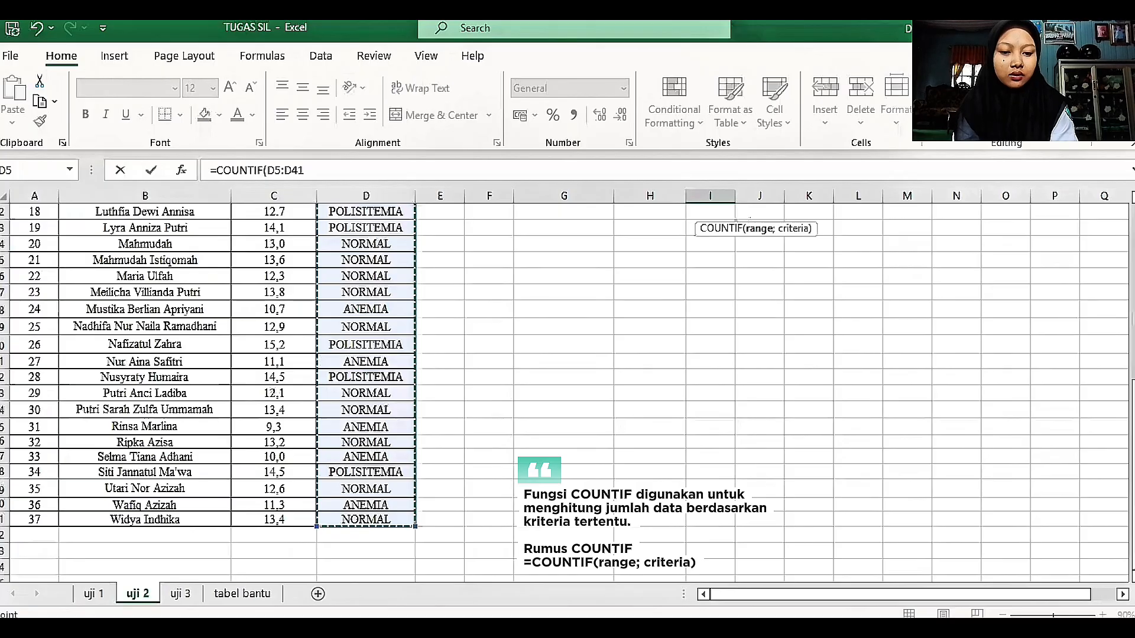
pyautogui.scroll(7, 567, 393)
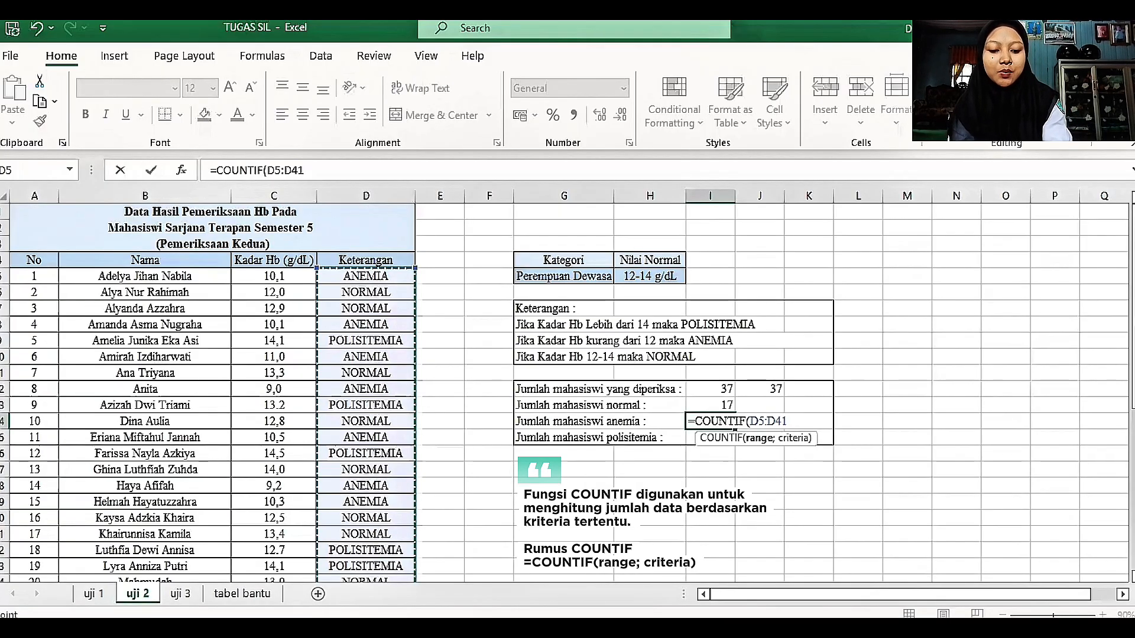
pyautogui.write('; "')
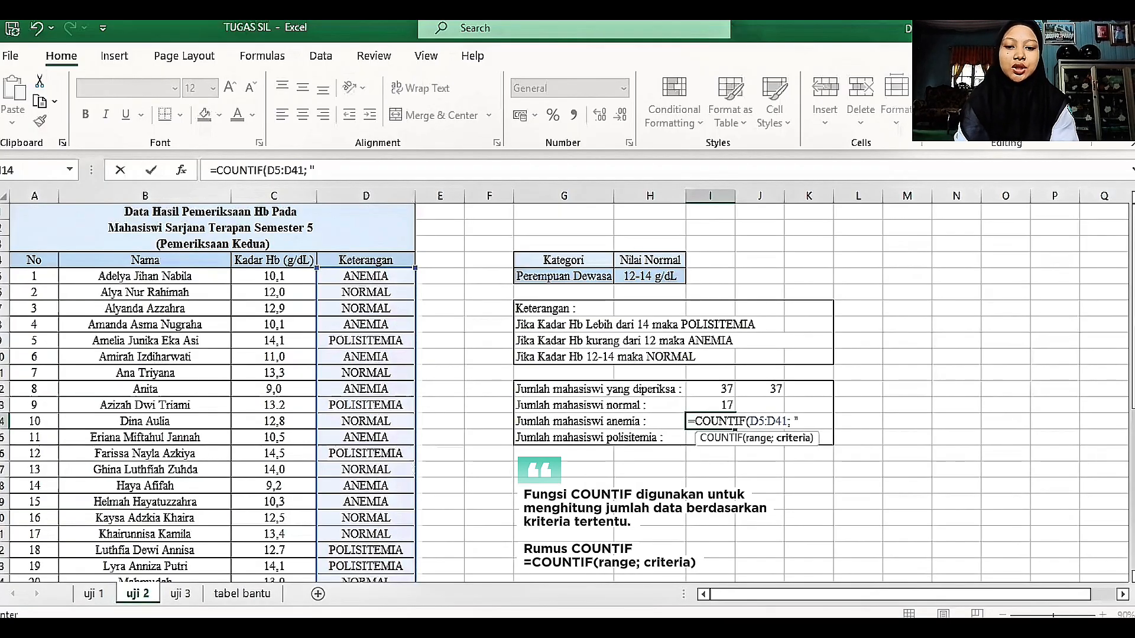
pyautogui.write('ANEM')
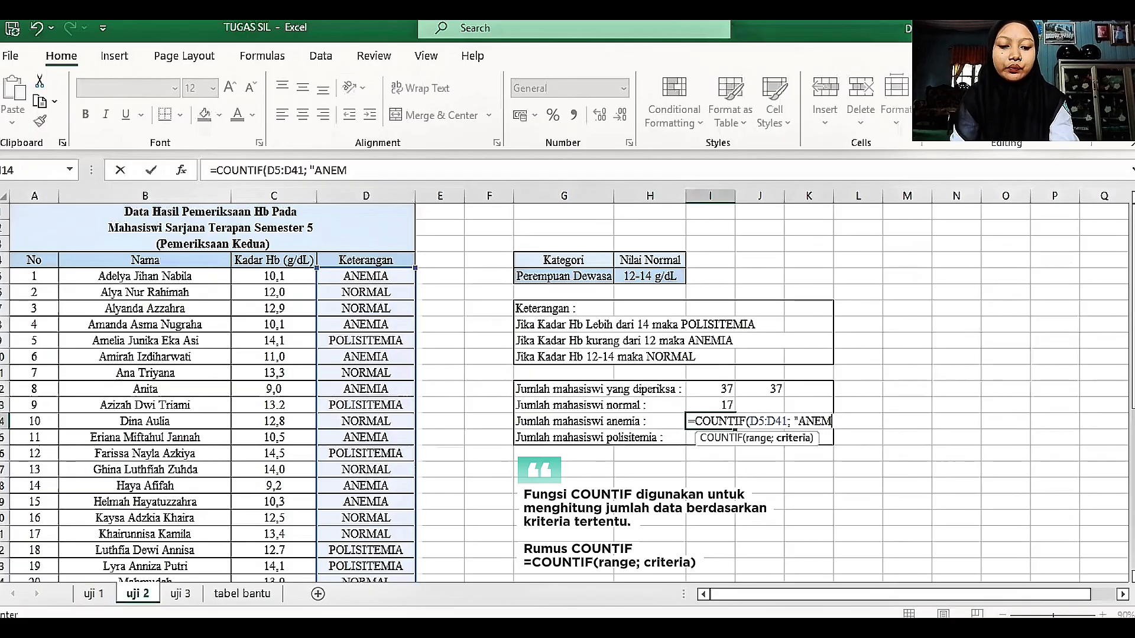
pyautogui.write('IA)')
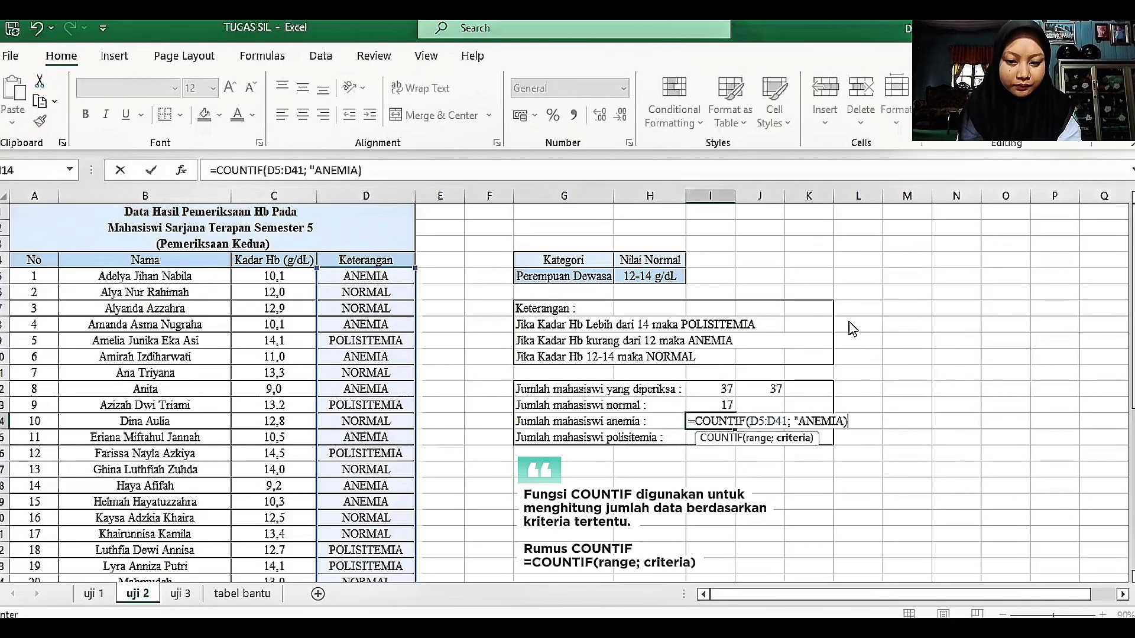
pyautogui.press('Return')
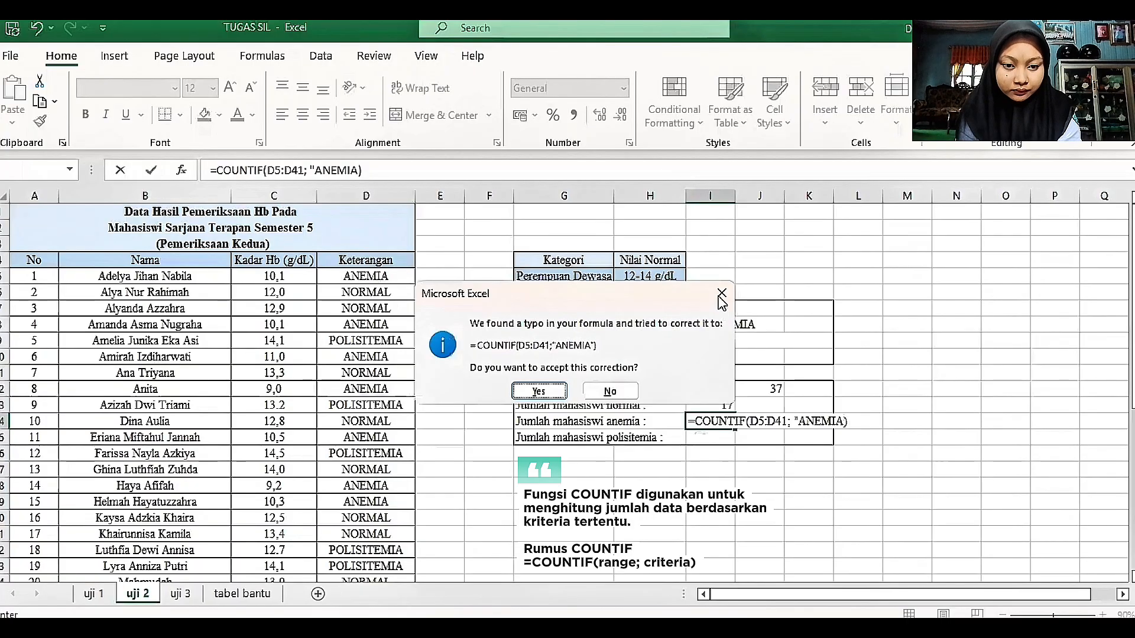
# Step: Reject the suggested correction and complete the COUNTIF formula in I14 by adding the missing closing quotation mark after ANEMIA
pyautogui.click(719, 297)
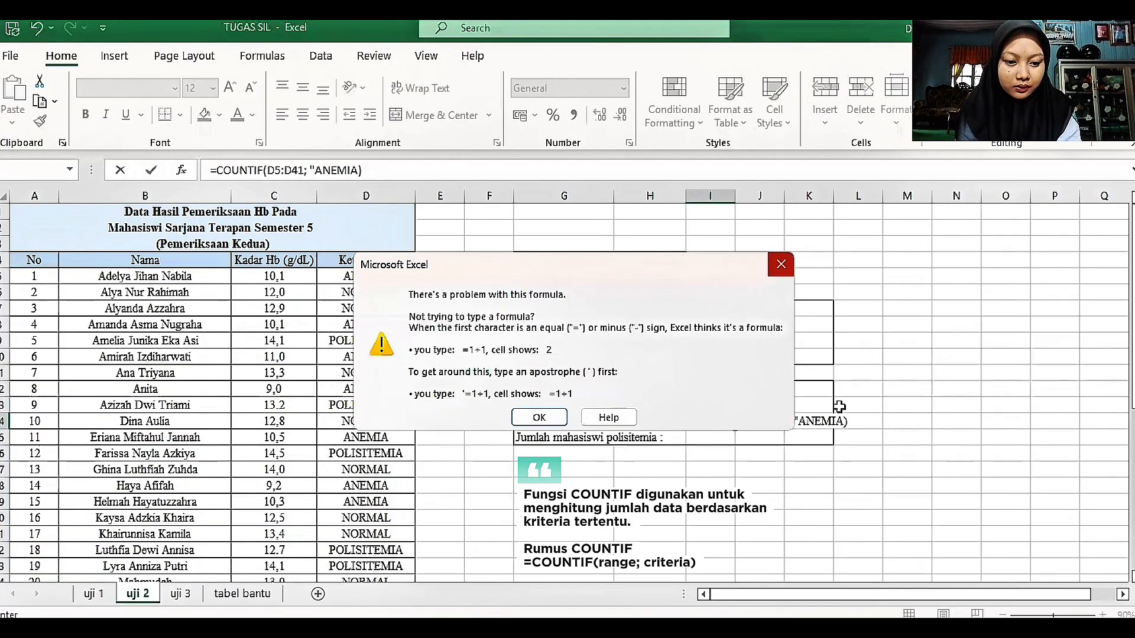
pyautogui.press('Return')
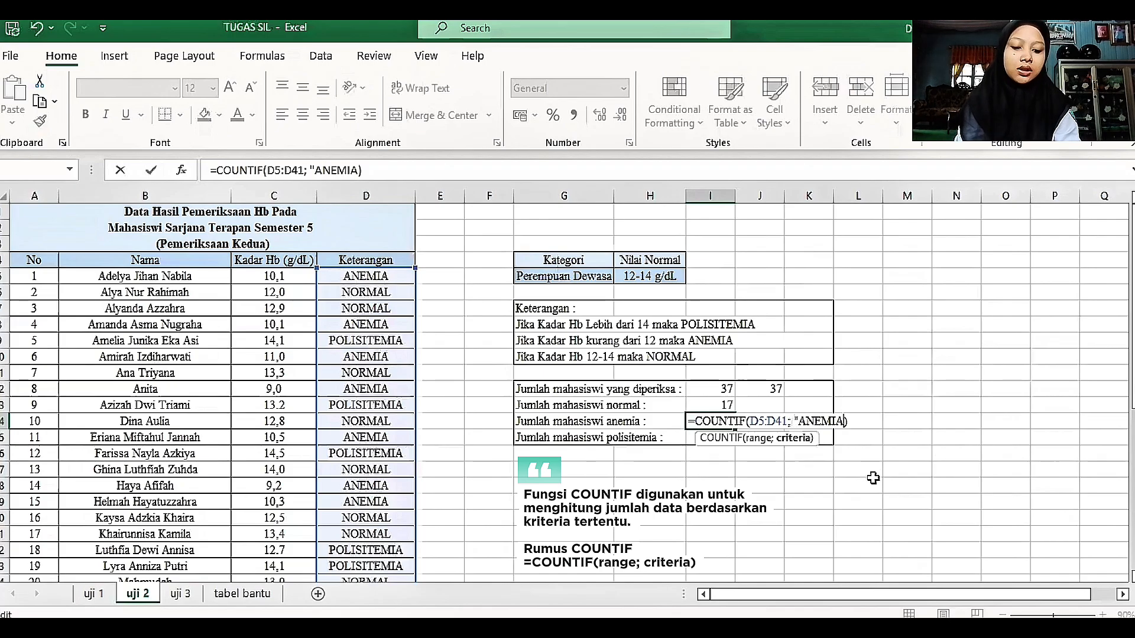
pyautogui.write('"')
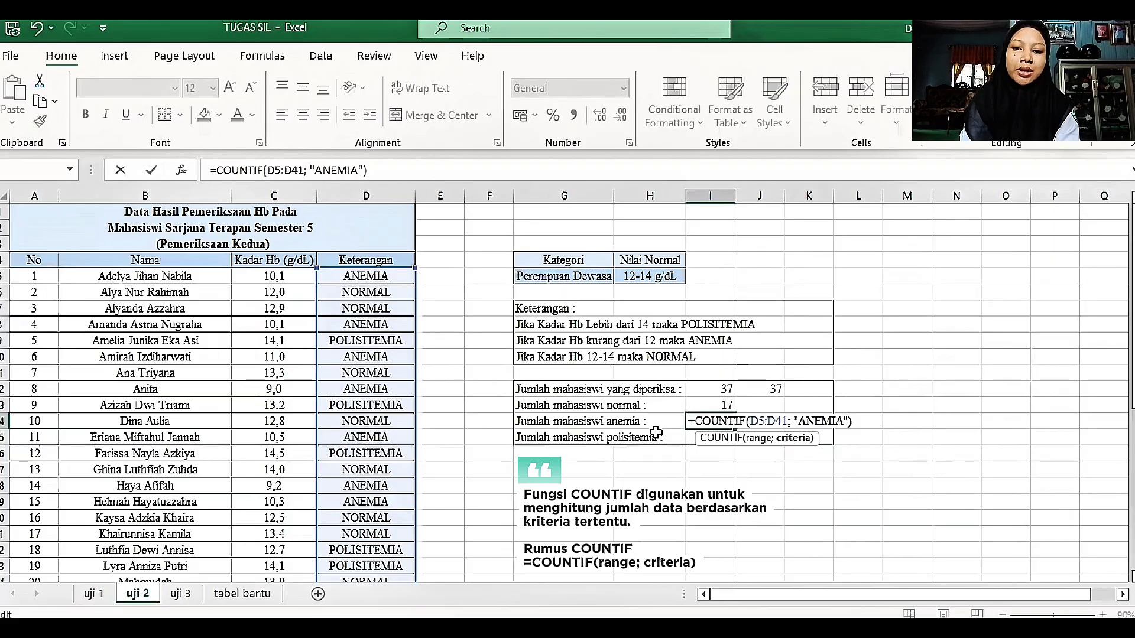
pyautogui.press('Return')
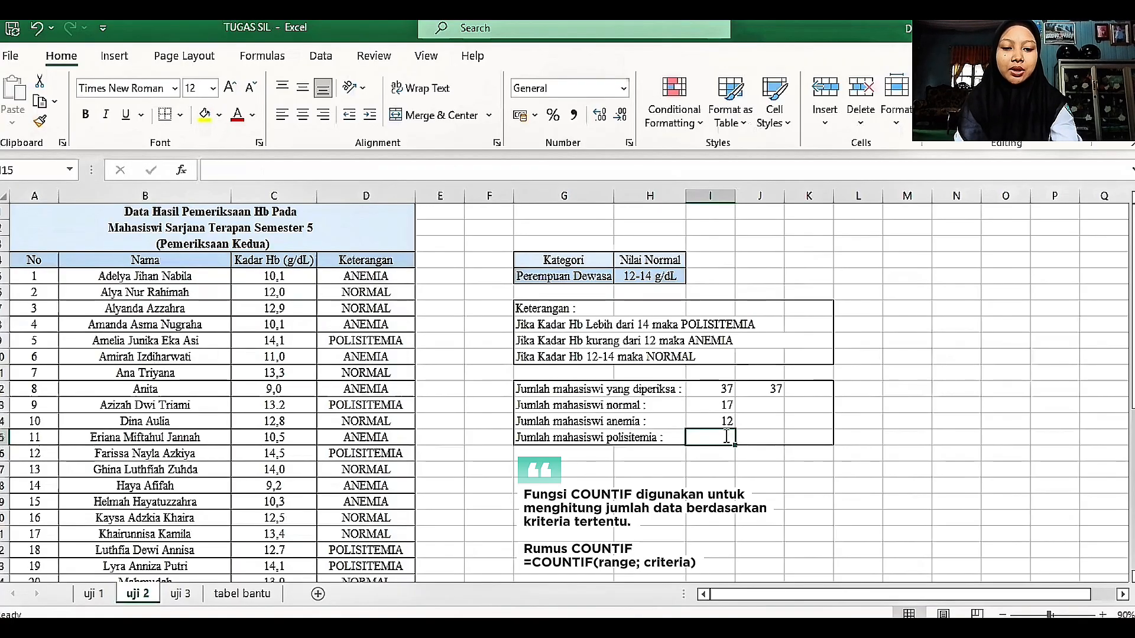
# Step: Start a COUNTIF formula in I15 for the polisitemia students, using D5:D40 of the Keterangan column as its range
pyautogui.write('=')
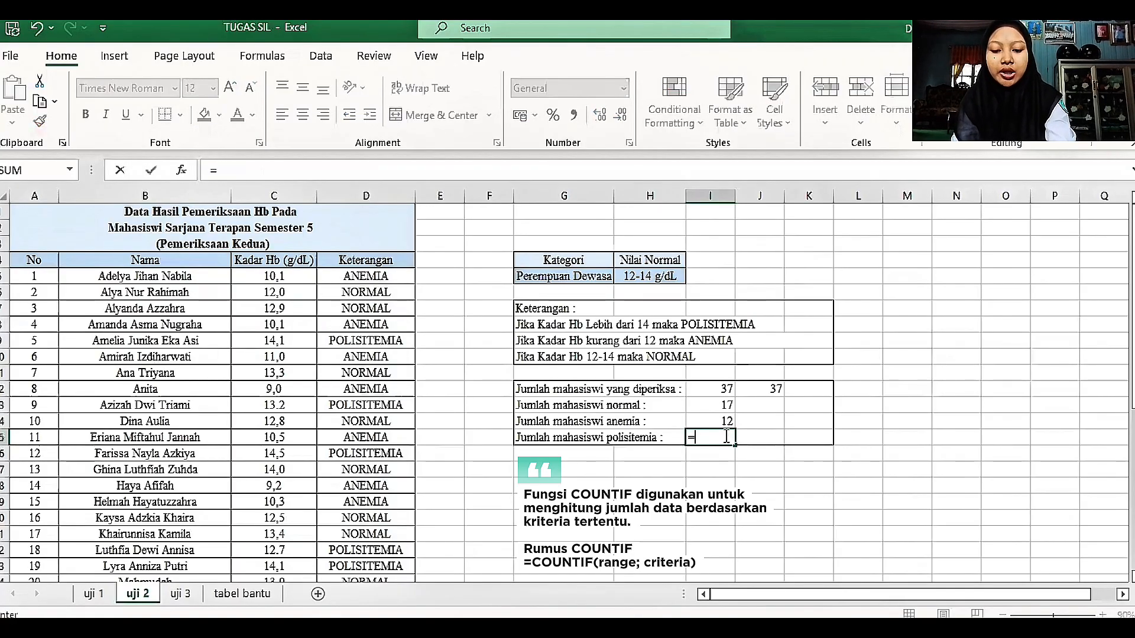
pyautogui.write('COUNTIF')
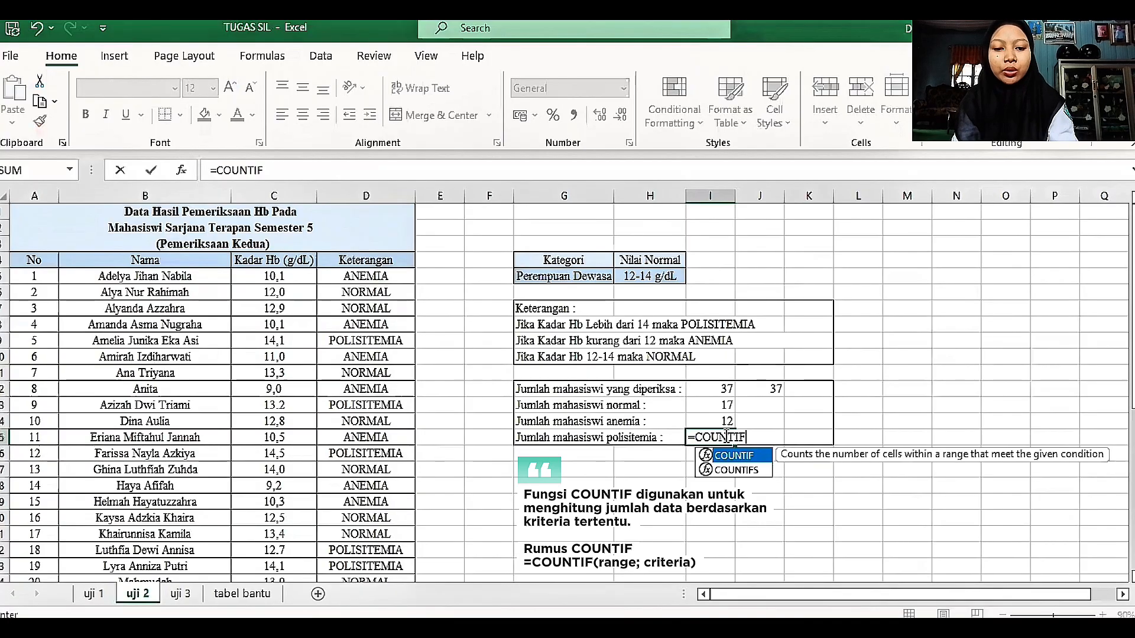
pyautogui.write('(')
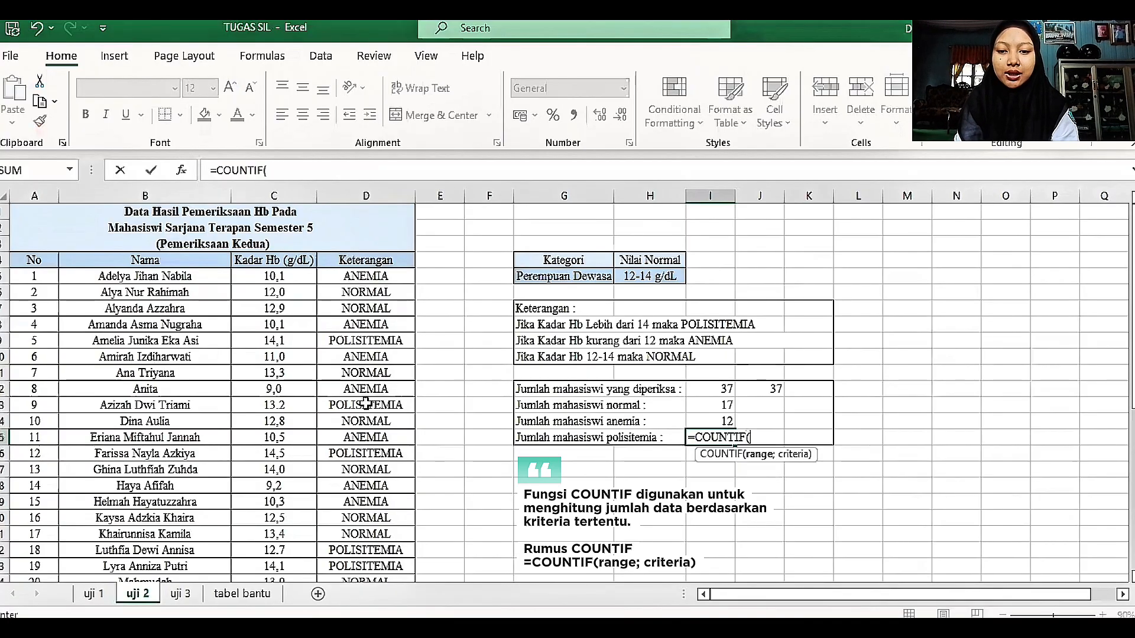
pyautogui.click(366, 277)
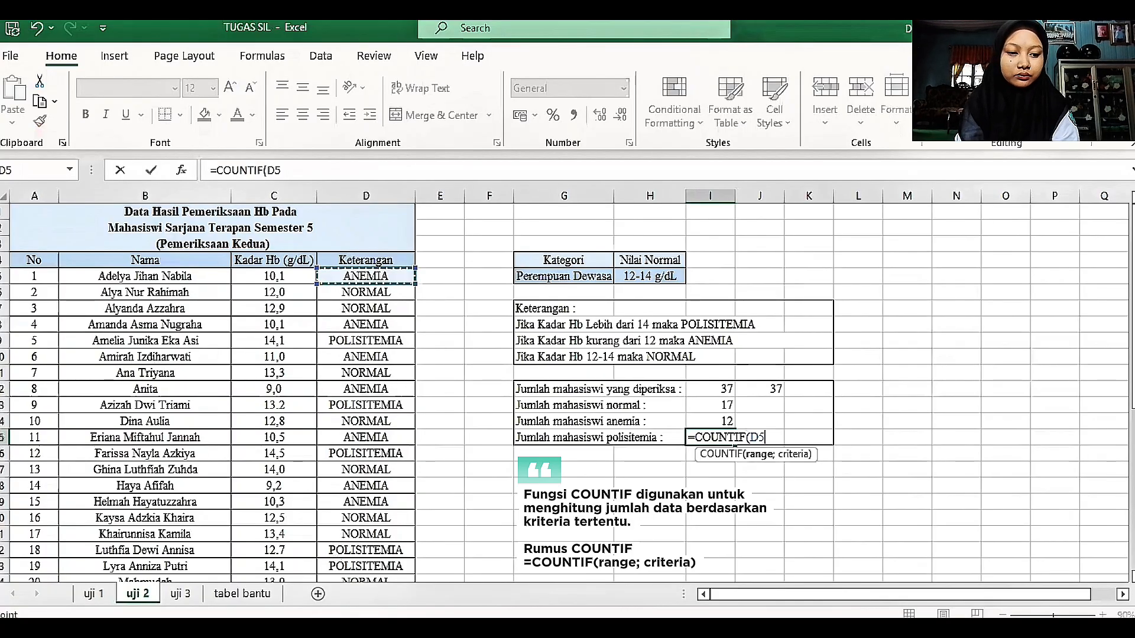
pyautogui.hotkey('ctrl', 'shift', 'Down')
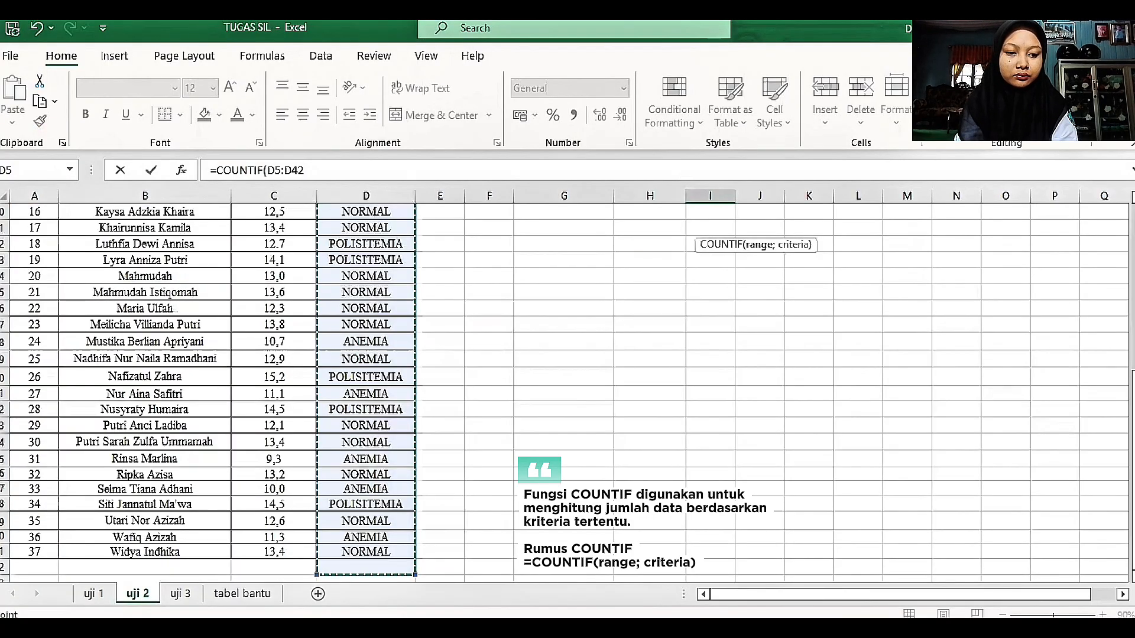
pyautogui.scroll(3, 281, 298)
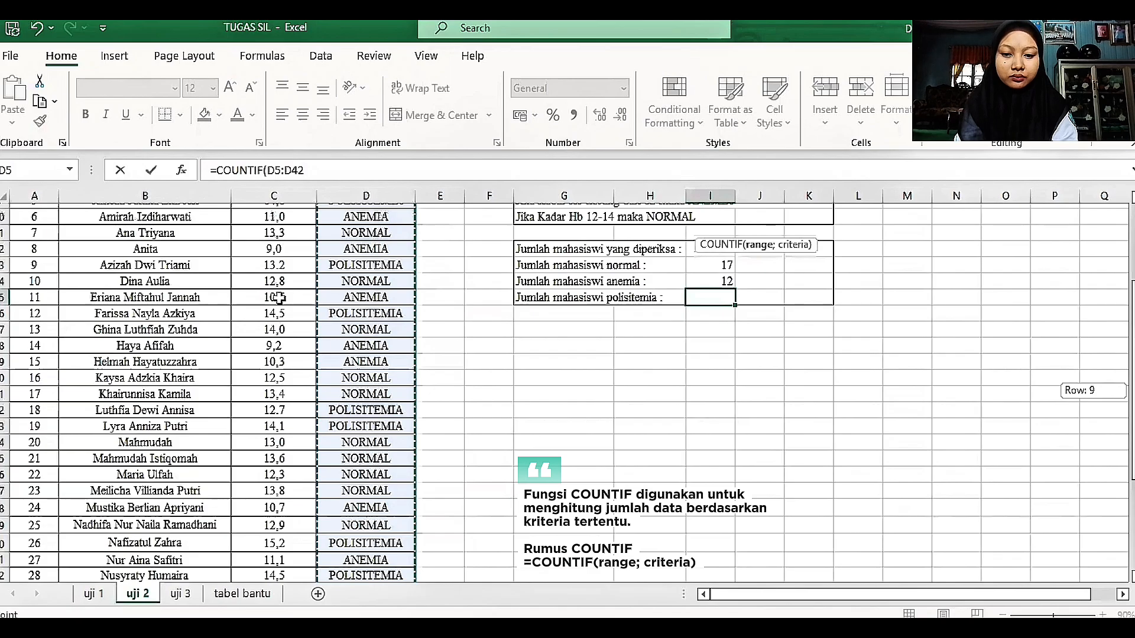
pyautogui.scroll(3, 342, 282)
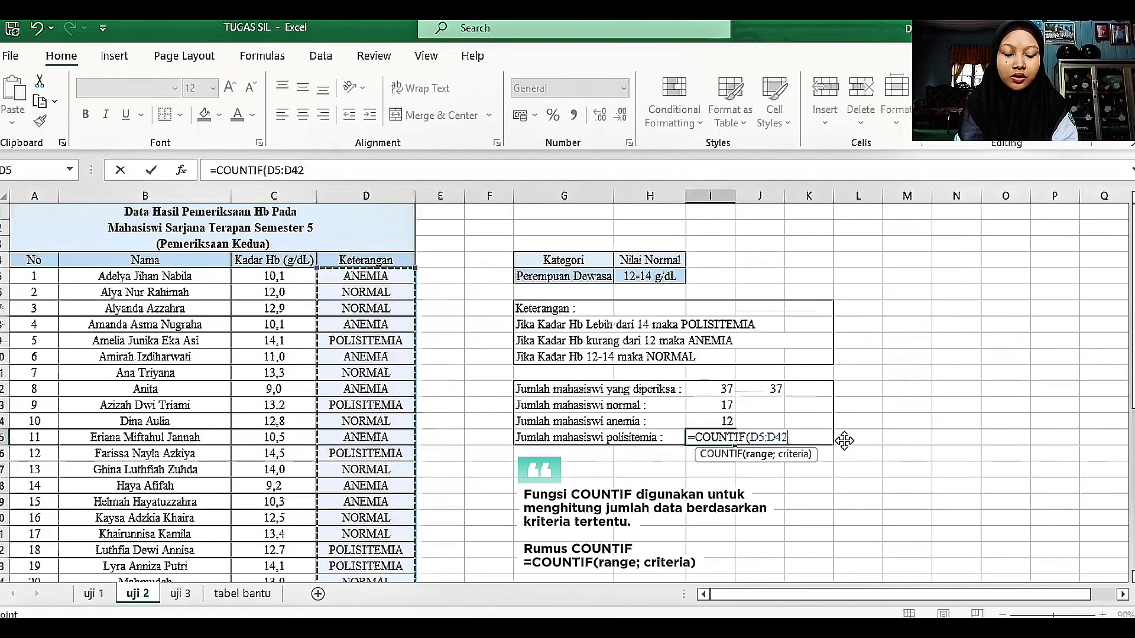
pyautogui.click(873, 391)
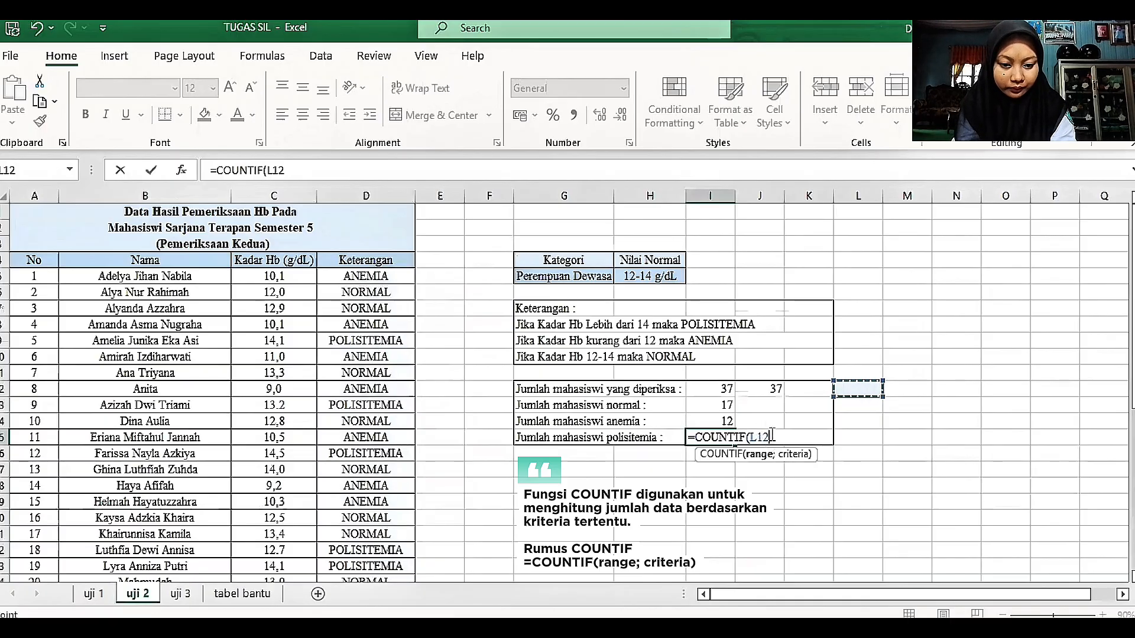
pyautogui.press('BackSpace')
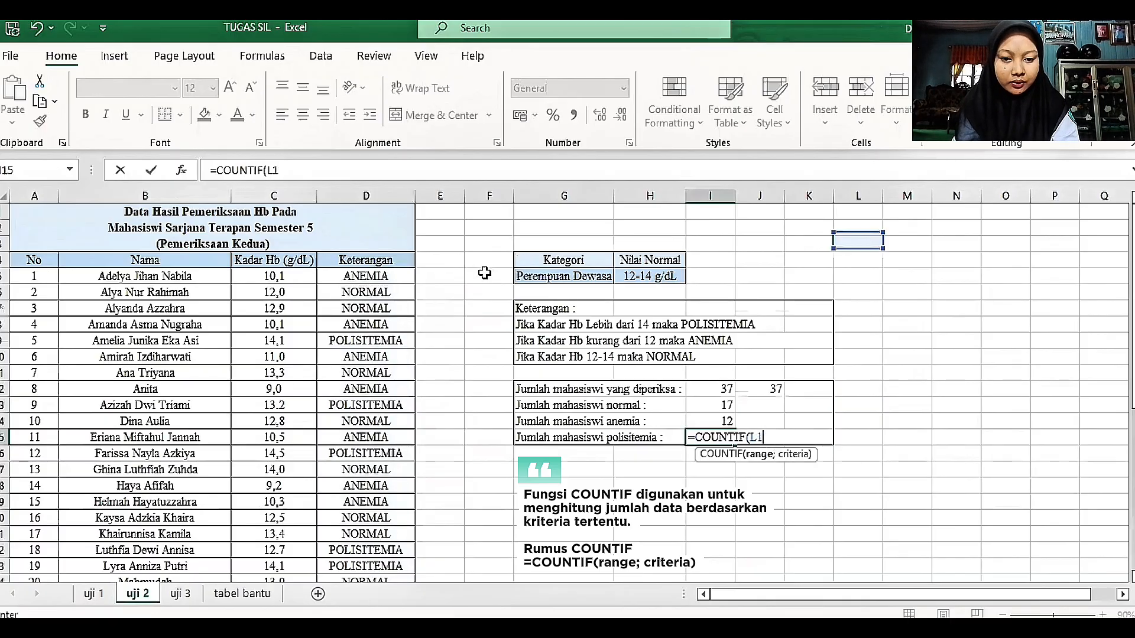
pyautogui.press('BackSpace')
pyautogui.press('BackSpace')
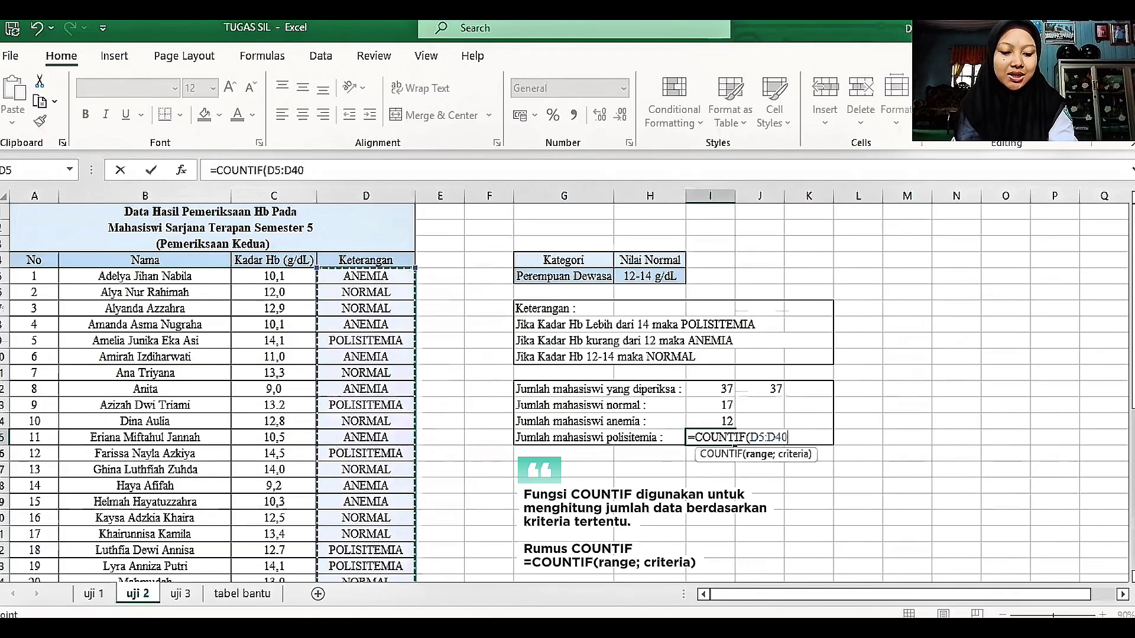
# Step: Add "POLISITEMIA" as the criterion of the COUNTIF formula in I15 and enter the formula
pyautogui.write('; "')
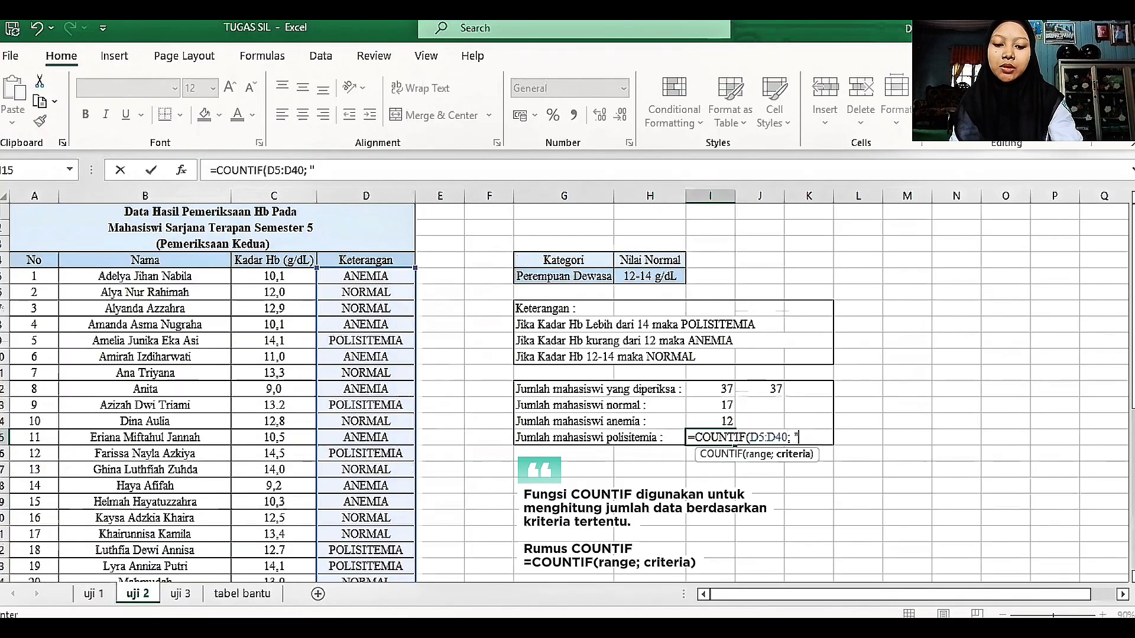
pyautogui.write('POLISITE')
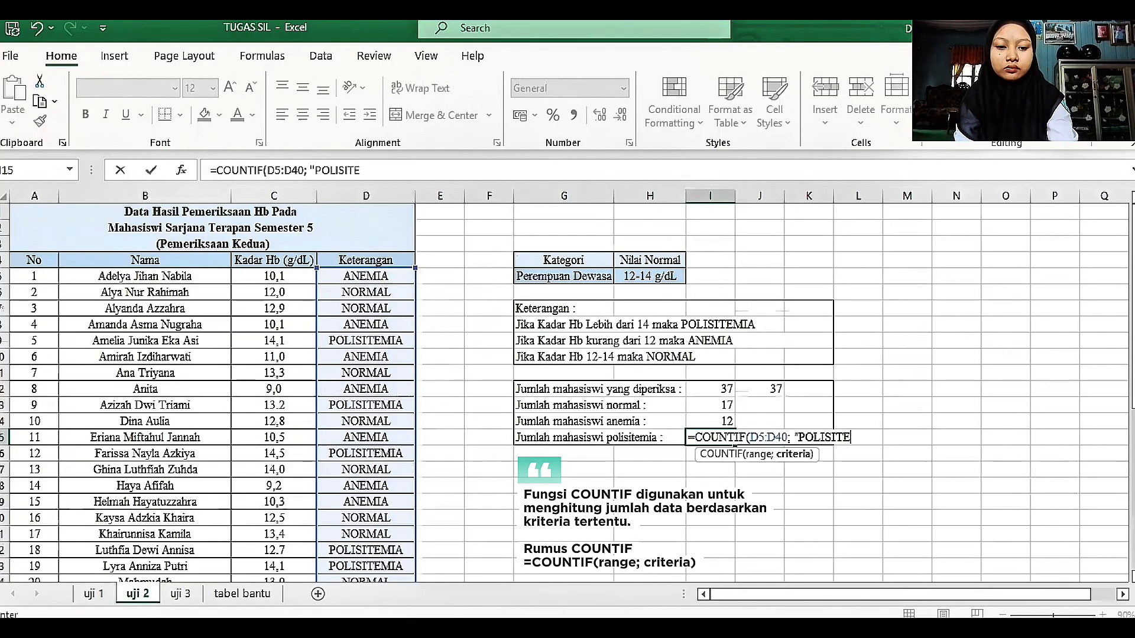
pyautogui.write('MIA')
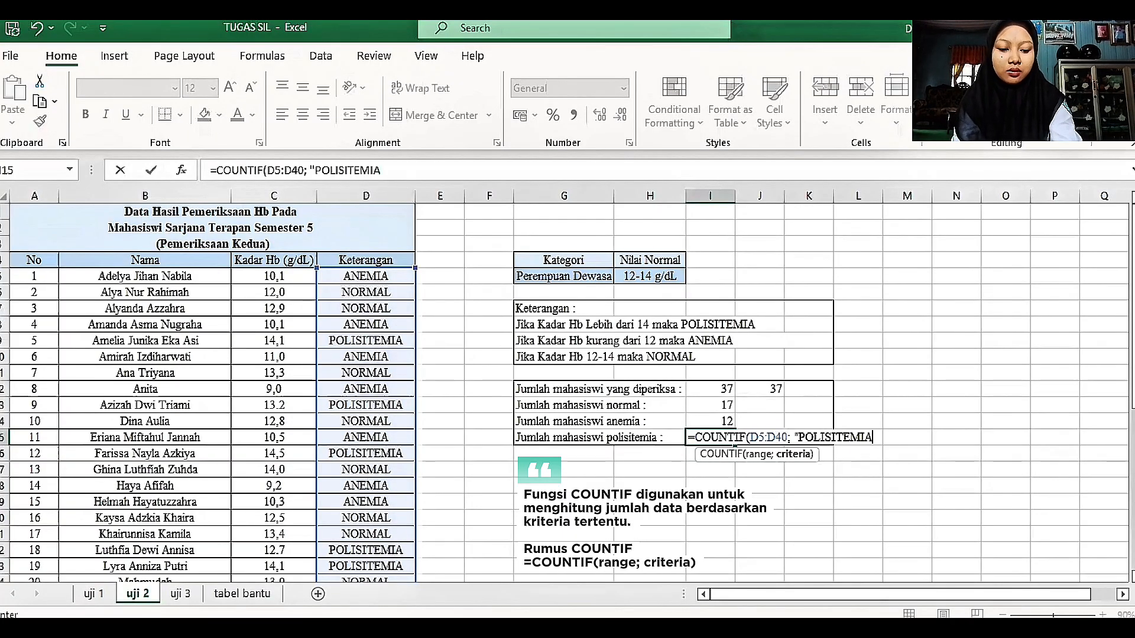
pyautogui.write('"')
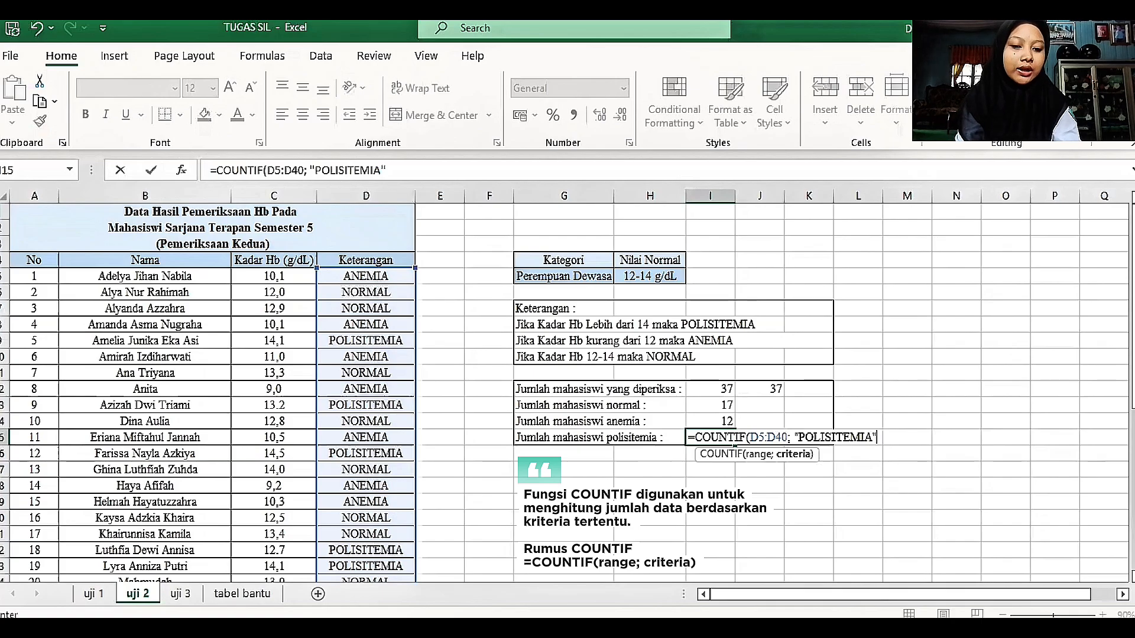
pyautogui.press('Return')
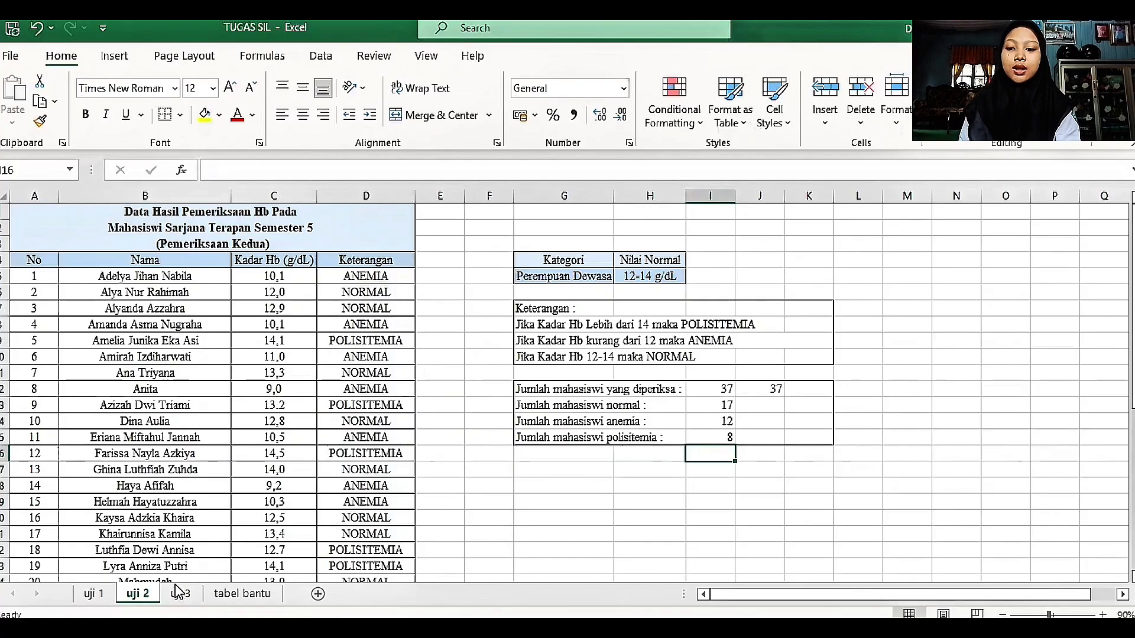
# Step: Compare the Hb results on uji 2 with the Keterangan and Penjelasan columns on uji 3, ending on uji 3
pyautogui.click(174, 596)
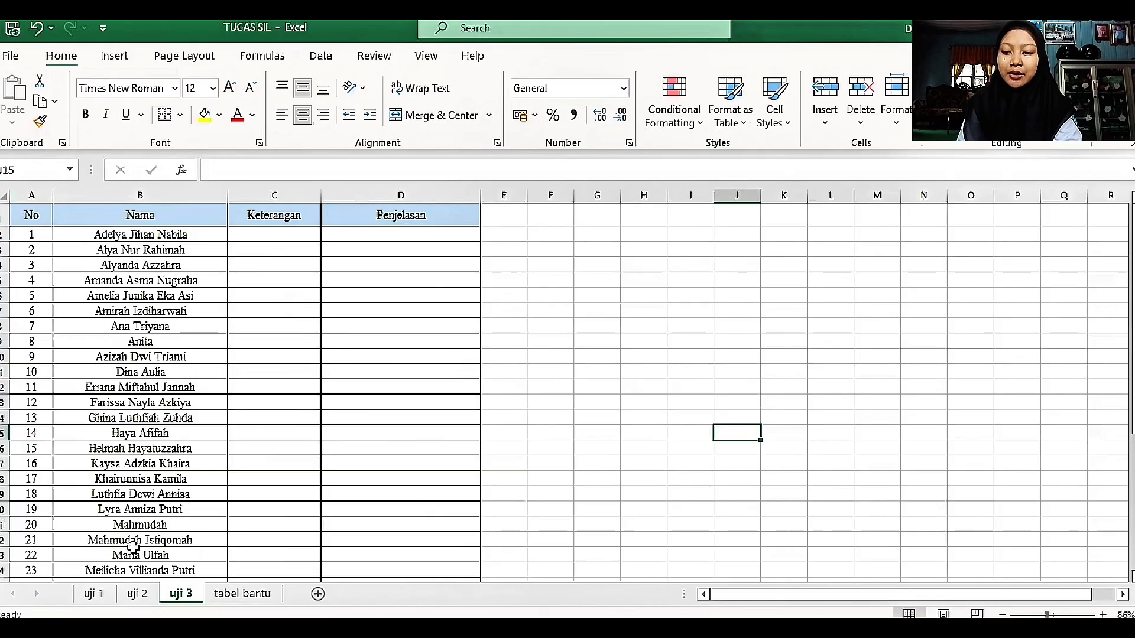
pyautogui.click(151, 603)
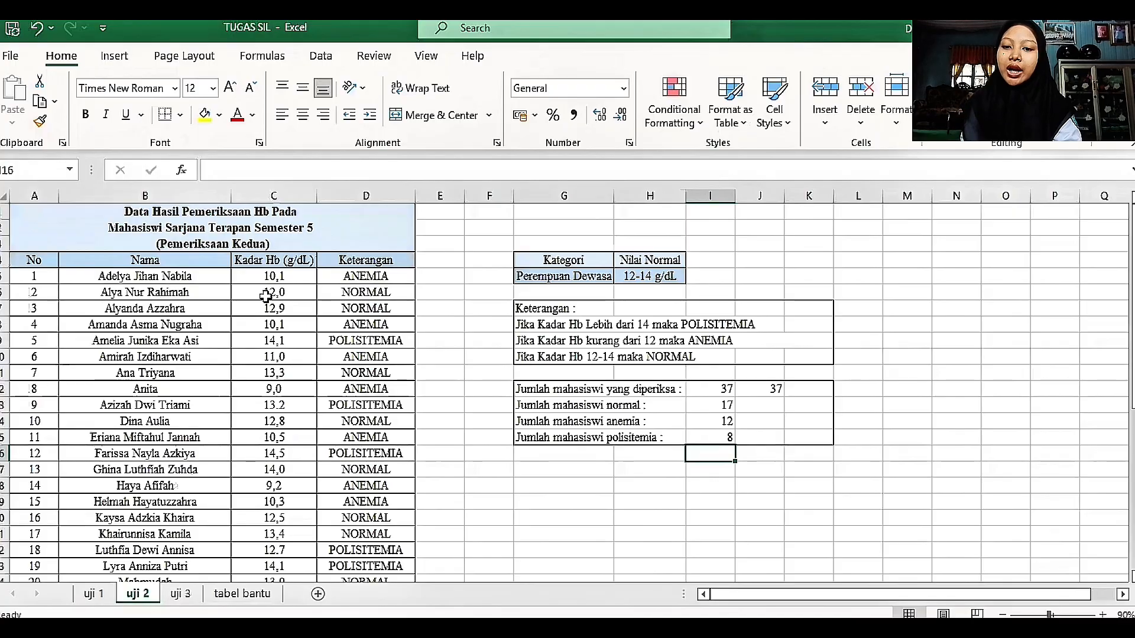
pyautogui.click(181, 594)
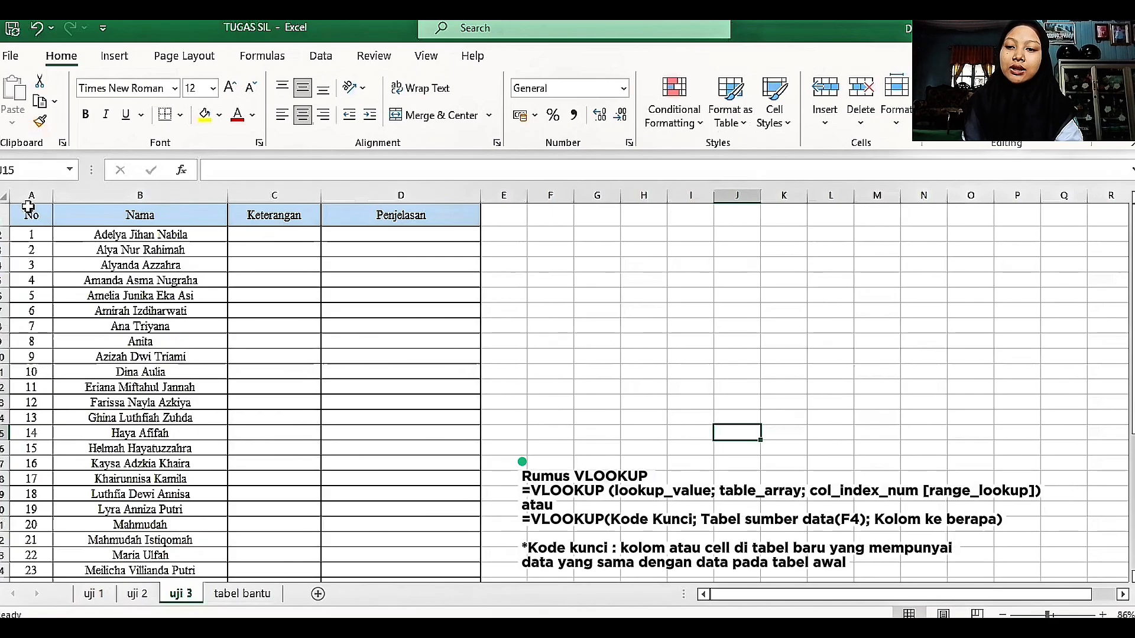
pyautogui.click(139, 595)
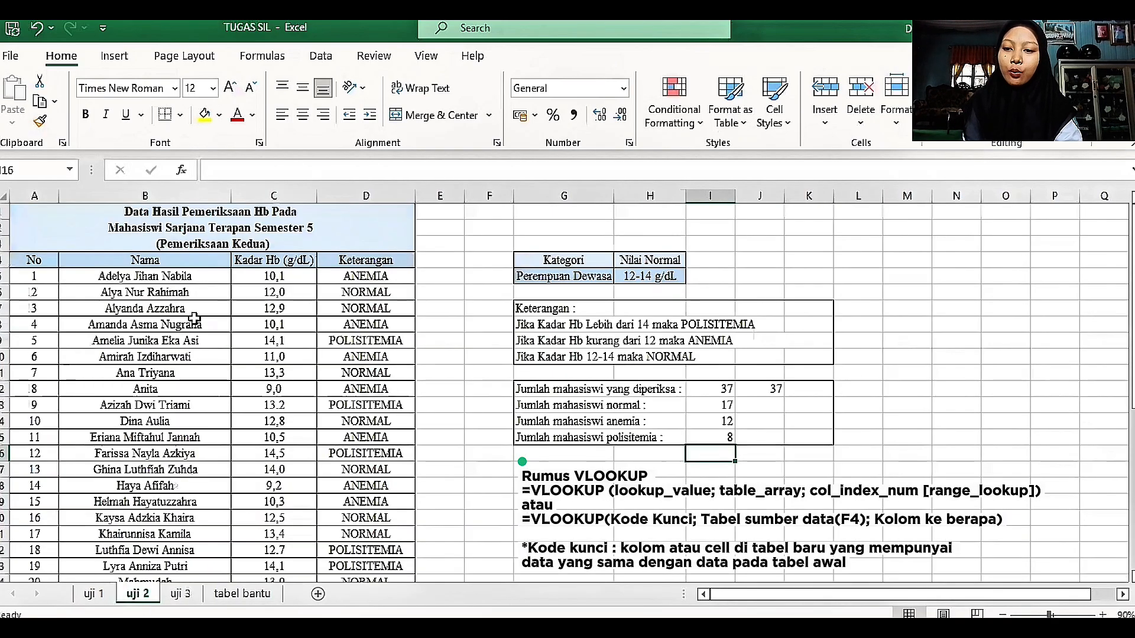
pyautogui.click(188, 595)
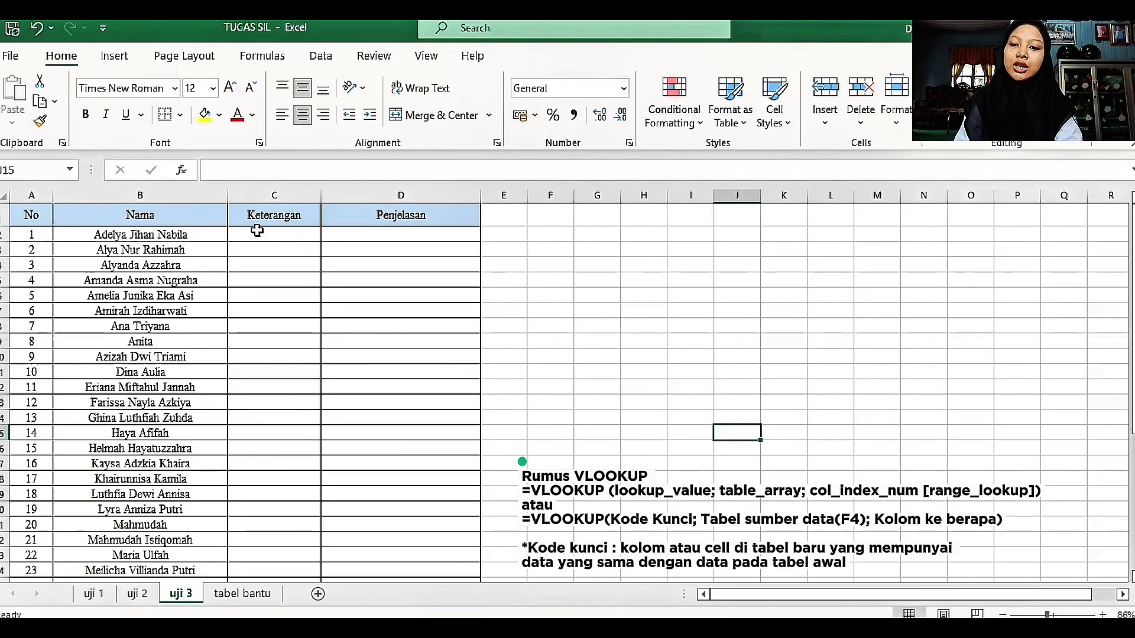
pyautogui.click(258, 231)
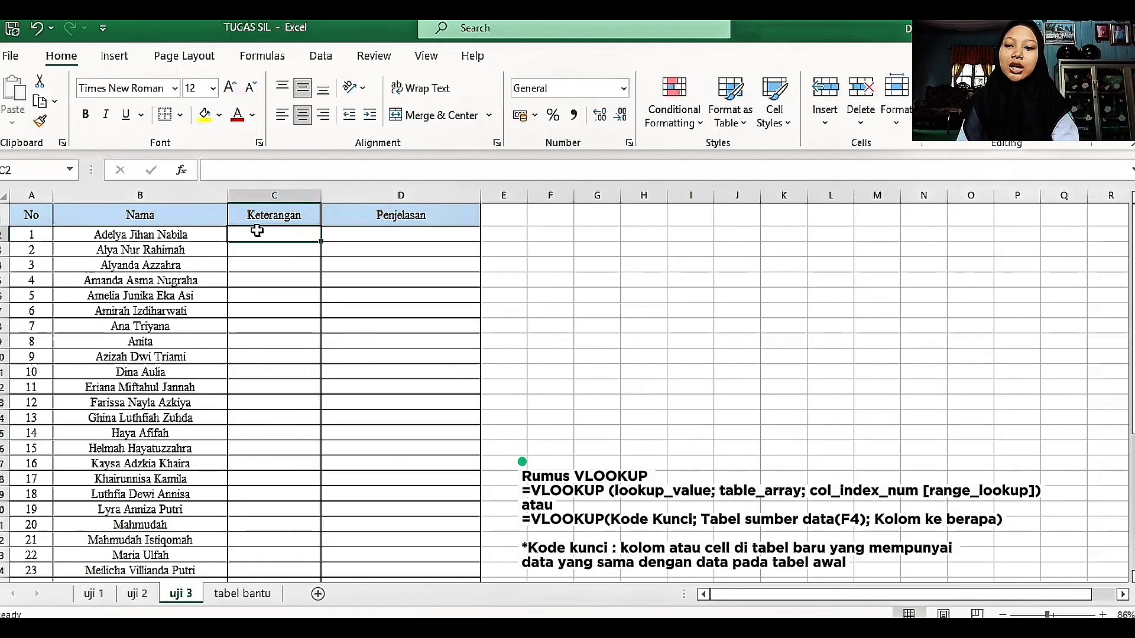
pyautogui.click(375, 284)
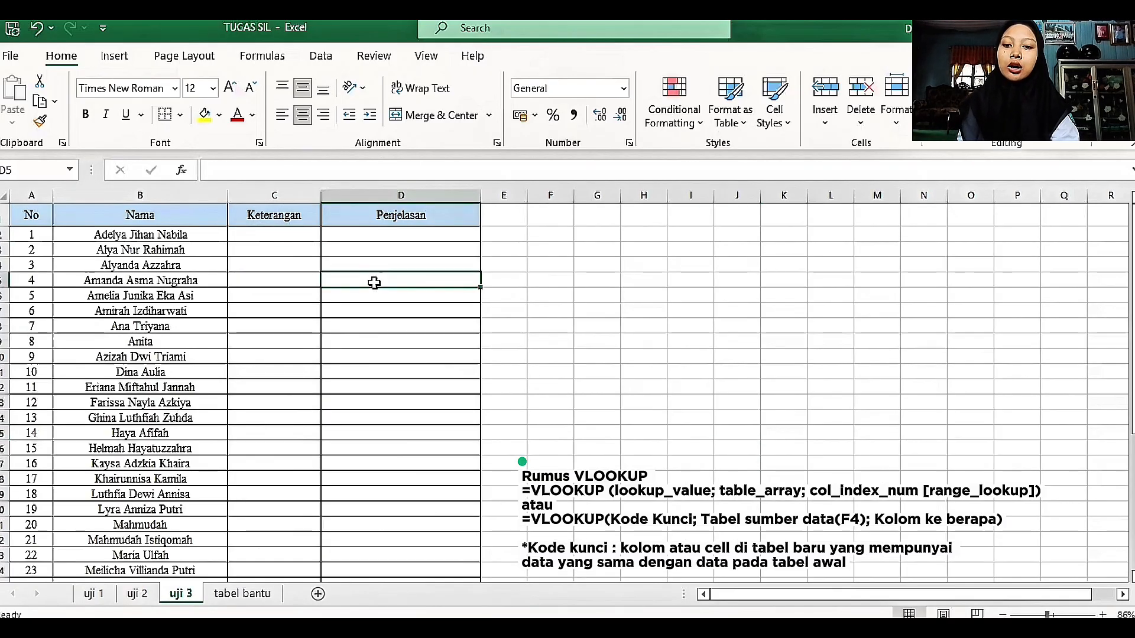
# Step: Start a VLOOKUP formula in C2 of uji 3 with the No value in A2 as the lookup value
pyautogui.click(247, 235)
pyautogui.write('=')
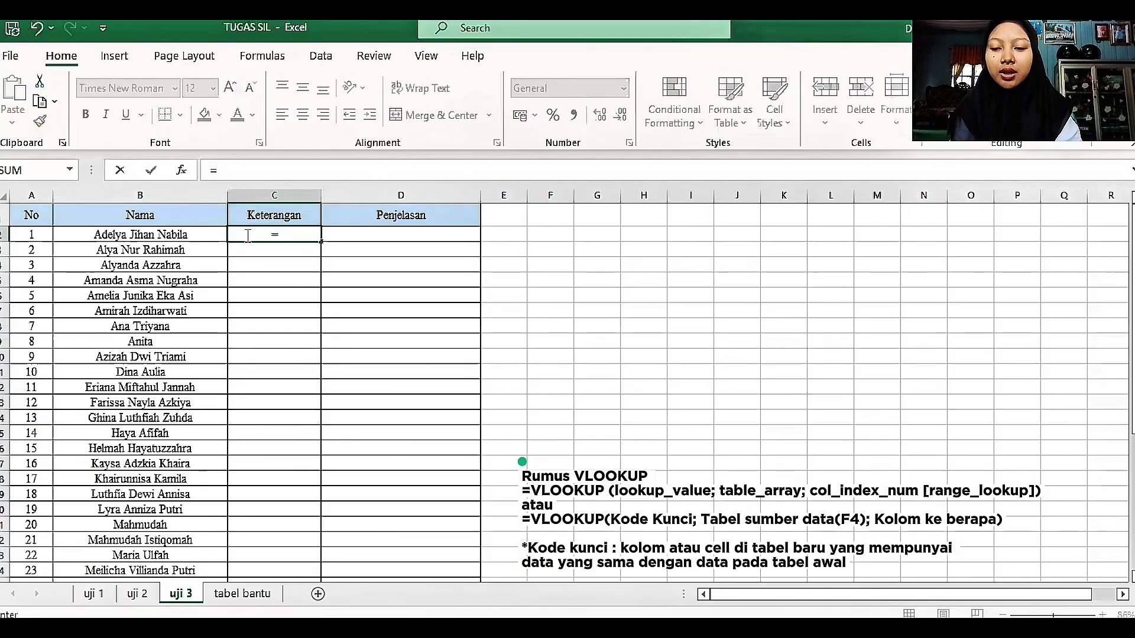
pyautogui.write('VLOOKUP(')
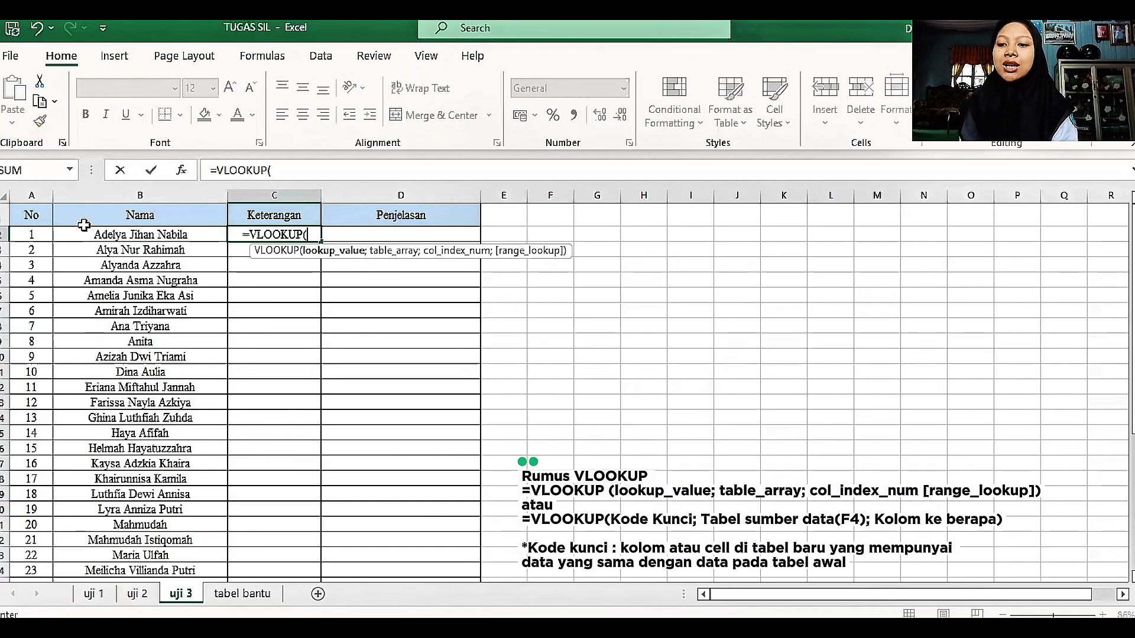
pyautogui.click(36, 235)
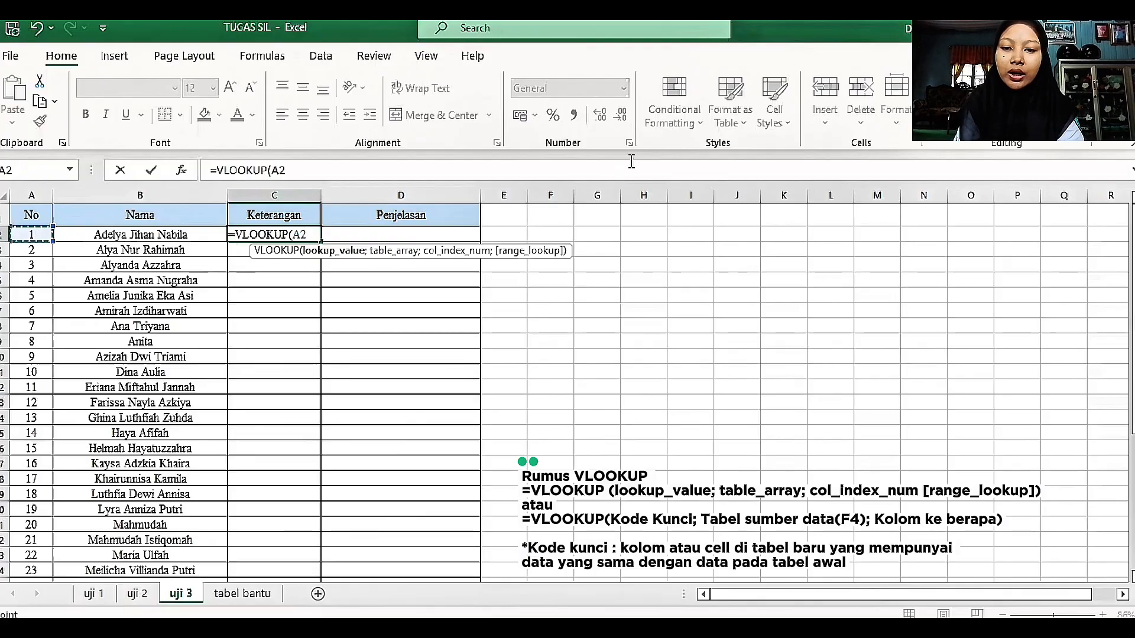
pyautogui.write(';')
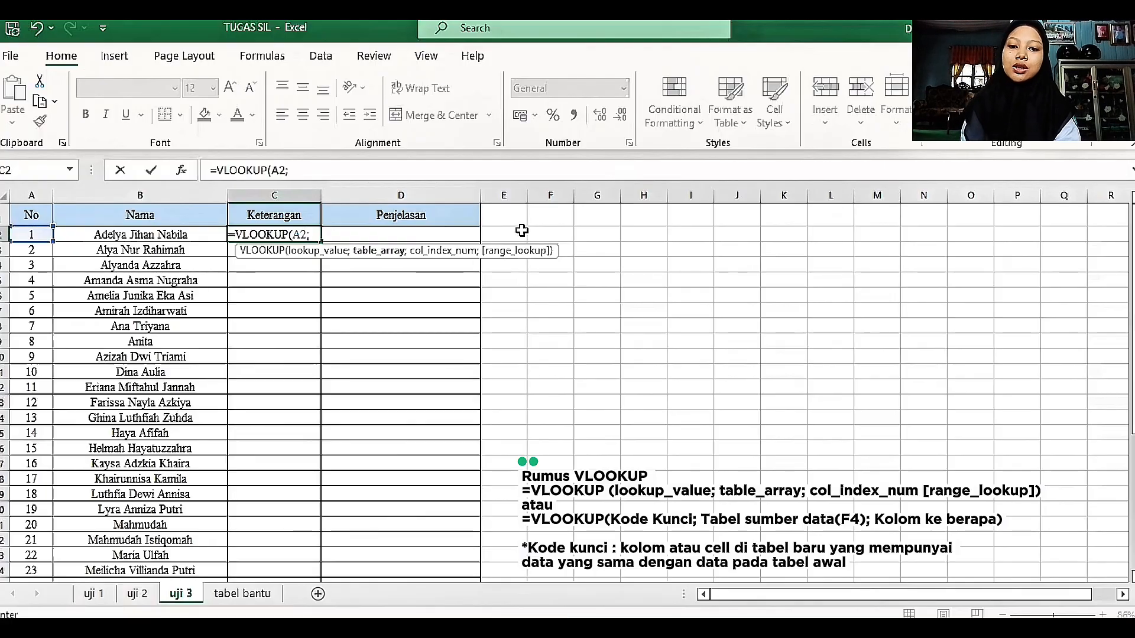
# Step: Set the VLOOKUP table array to the Hb table on uji 2, A4:D41, as the absolute reference $A$4:$D$41
pyautogui.click(140, 594)
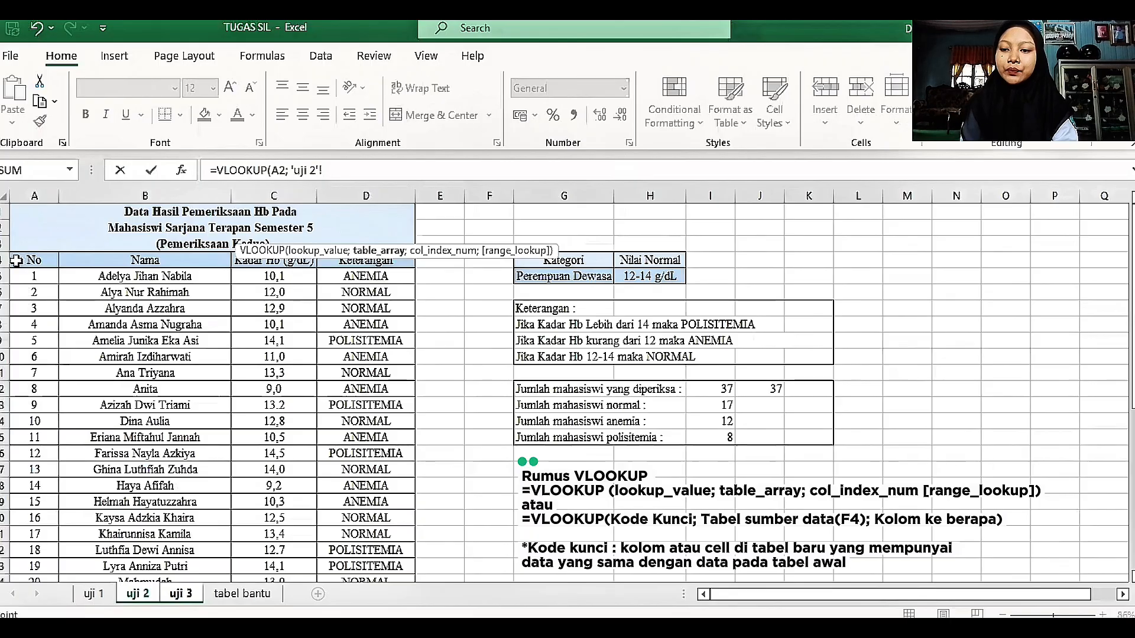
pyautogui.click(16, 261)
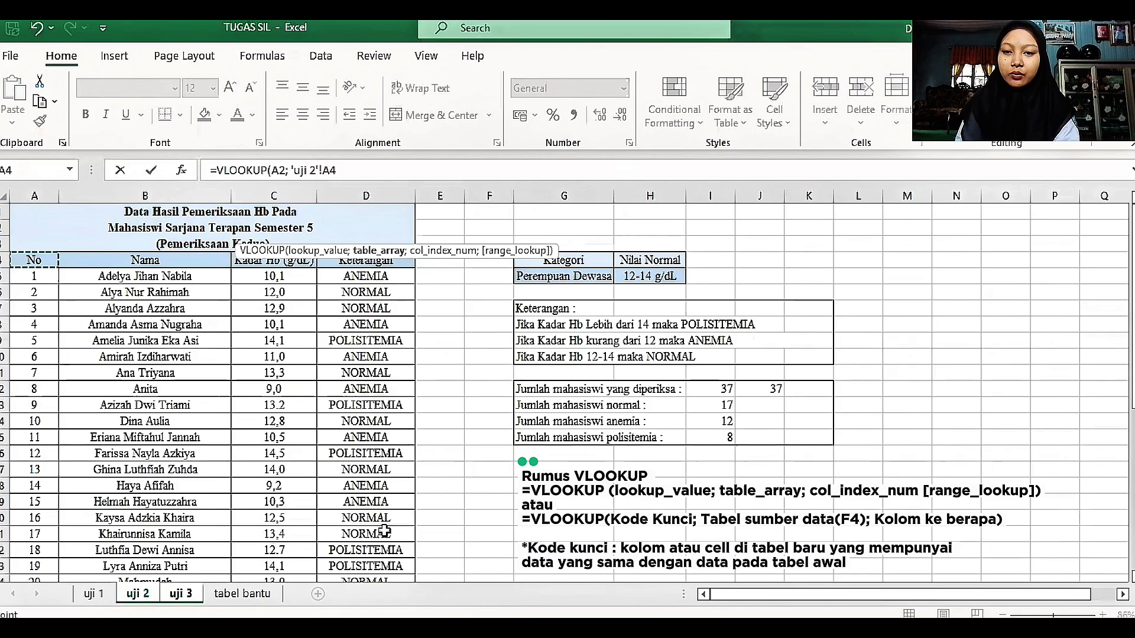
pyautogui.hotkey('ctrl', 'shift', 'Right')
pyautogui.hotkey('ctrl', 'shift', 'Down')
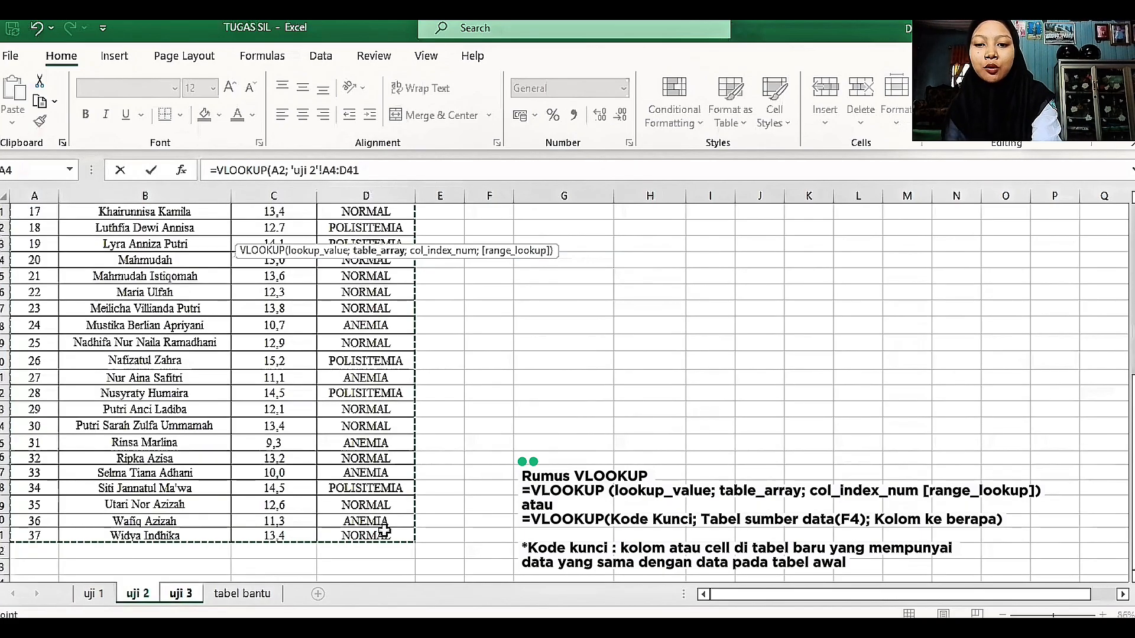
pyautogui.press('F4')
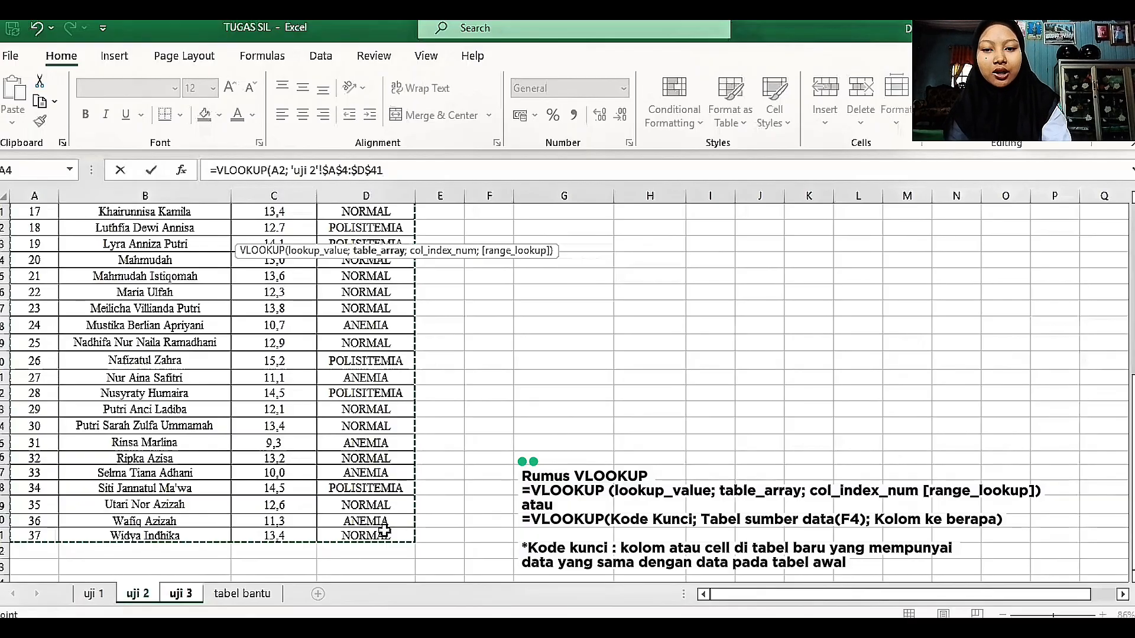
pyautogui.write(';')
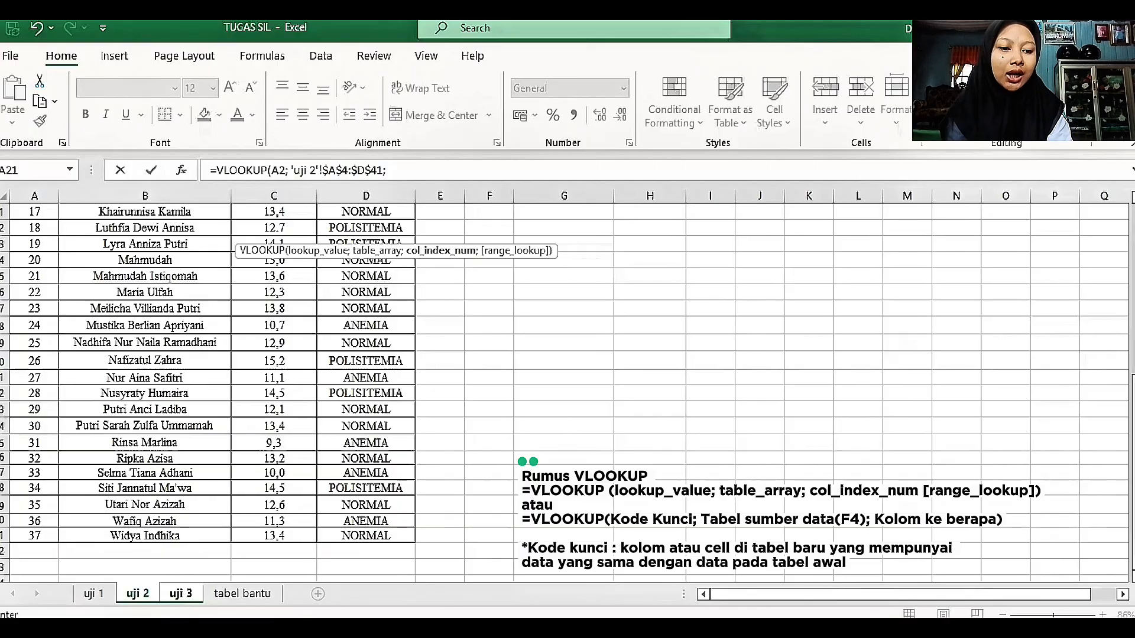
# Step: Finish the VLOOKUP formula for C2 with column index 4 and copy it down the Keterangan column of uji 3
pyautogui.scroll(7, 568, 384)
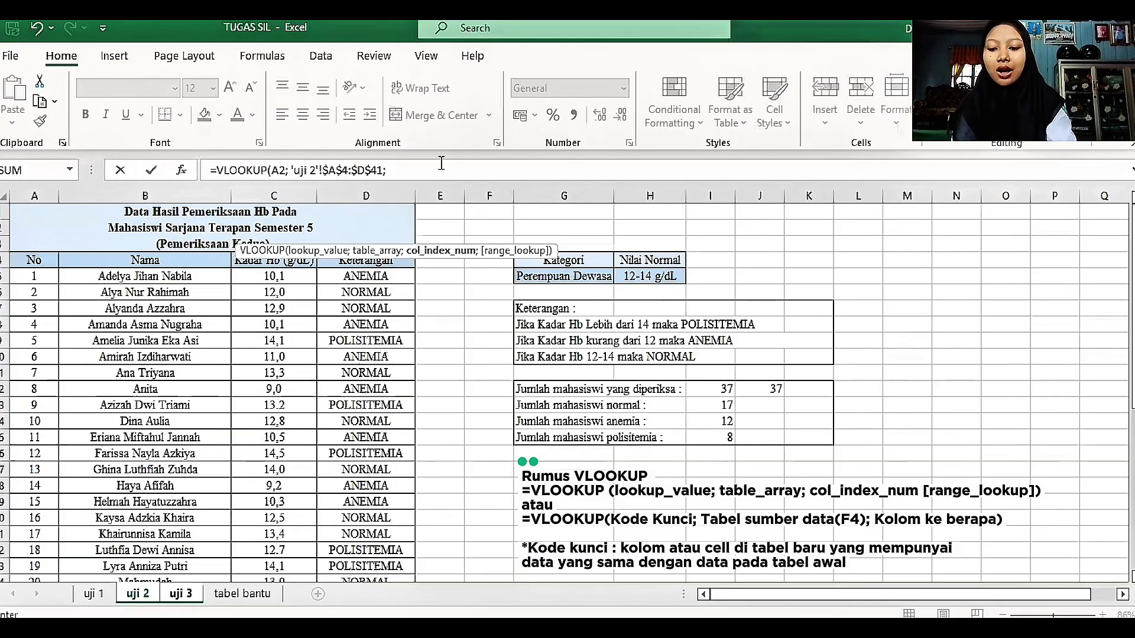
pyautogui.write('4')
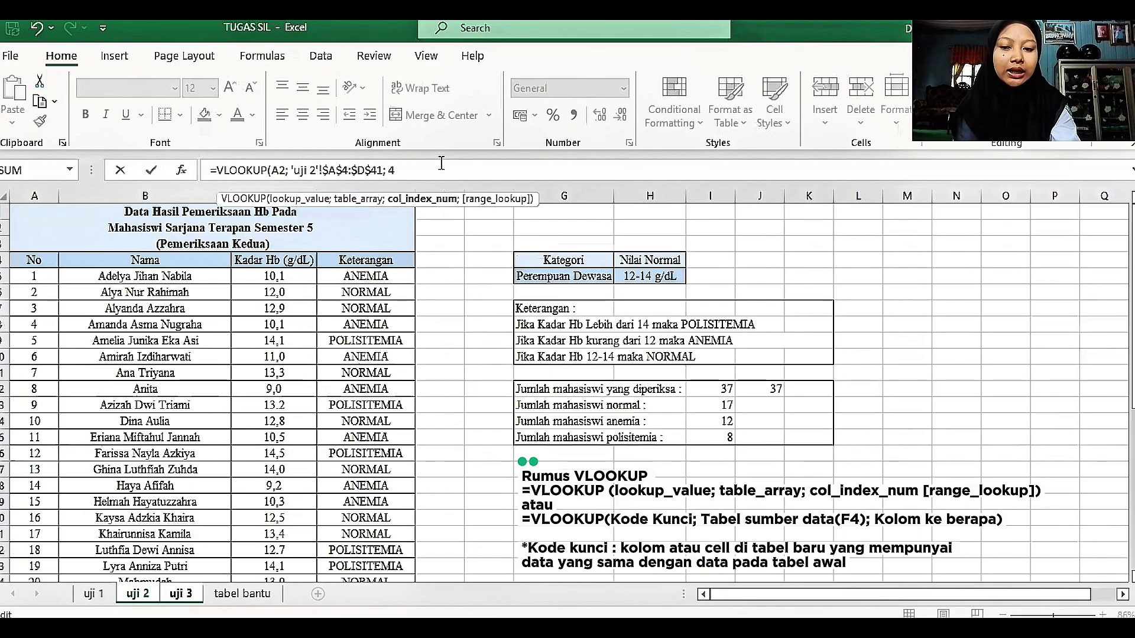
pyautogui.write(')')
pyautogui.press('Return')
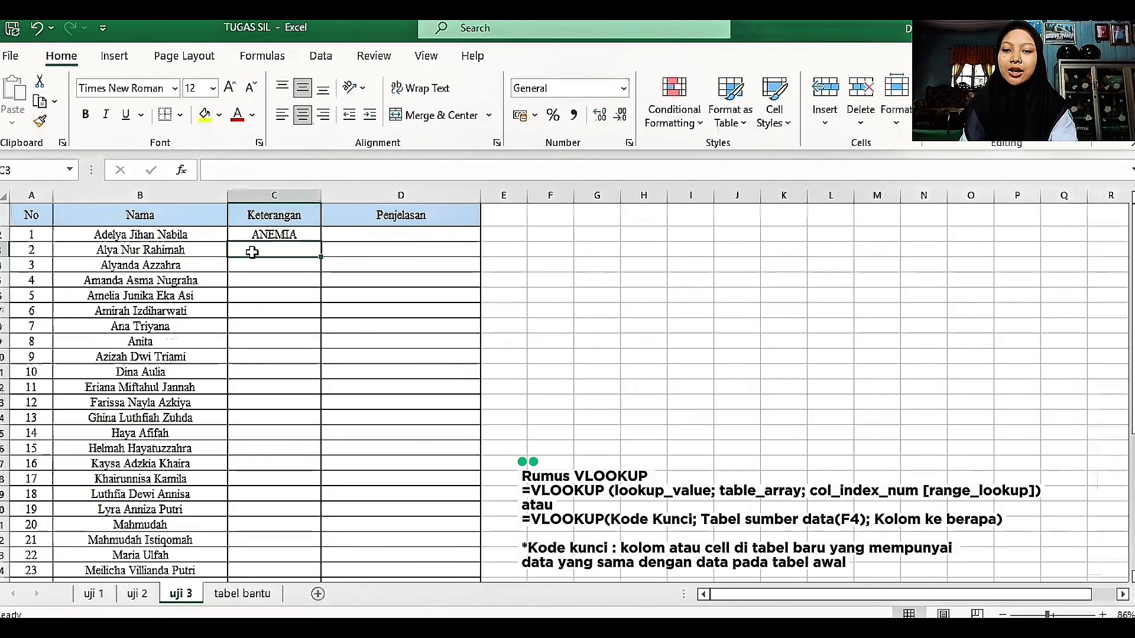
pyautogui.click(305, 234)
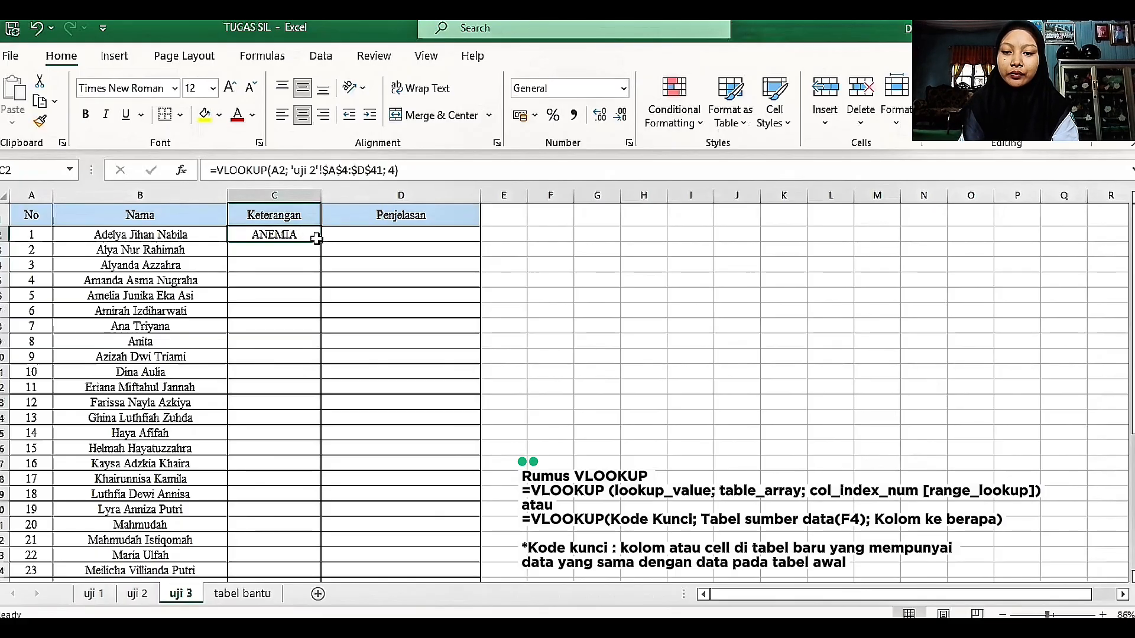
pyautogui.doubleClick(321, 240)
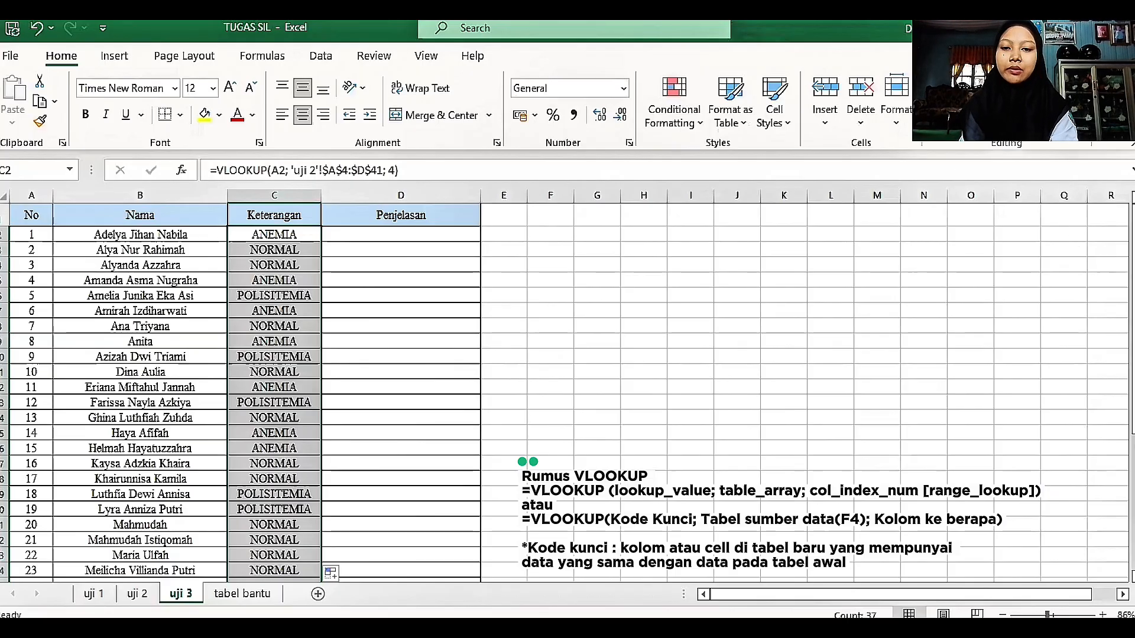
# Step: Review the Keterangan and Penjelasan columns on uji 3 against the helper table on tabel bantu, ending on uji 3
pyautogui.click(378, 237)
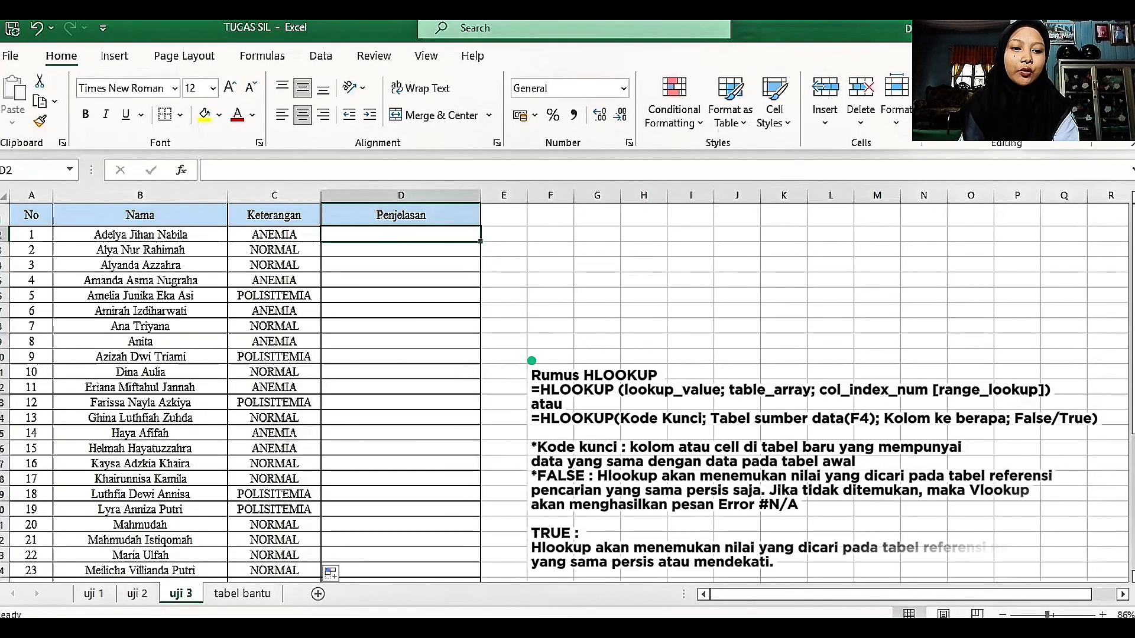
pyautogui.moveTo(1133, 281); pyautogui.dragTo(1133, 416)
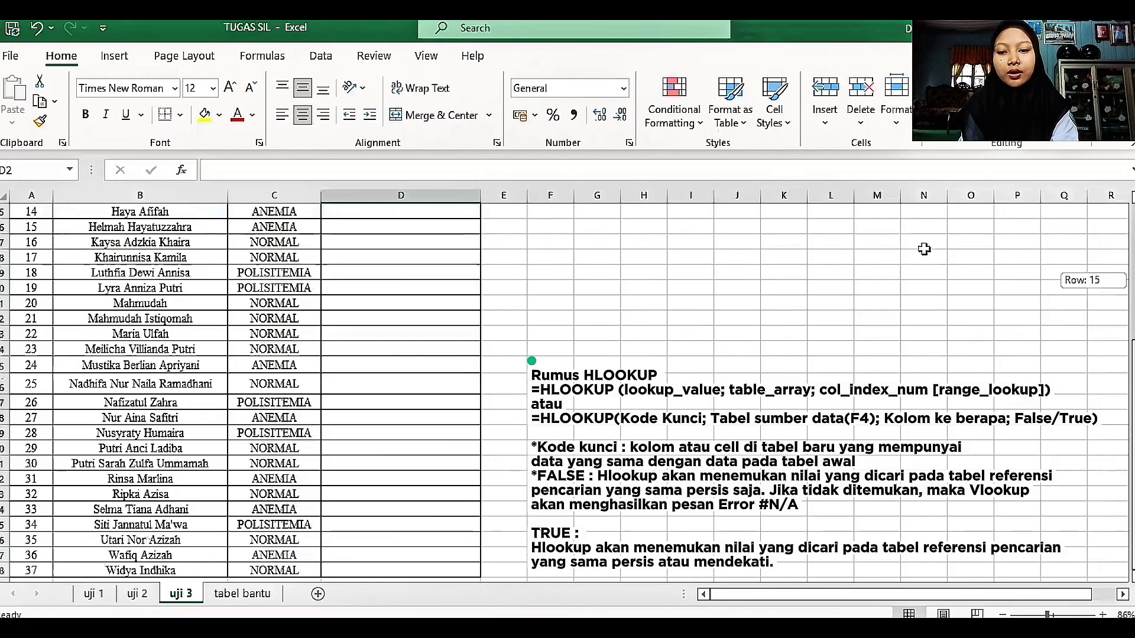
pyautogui.scroll(5, 924, 249)
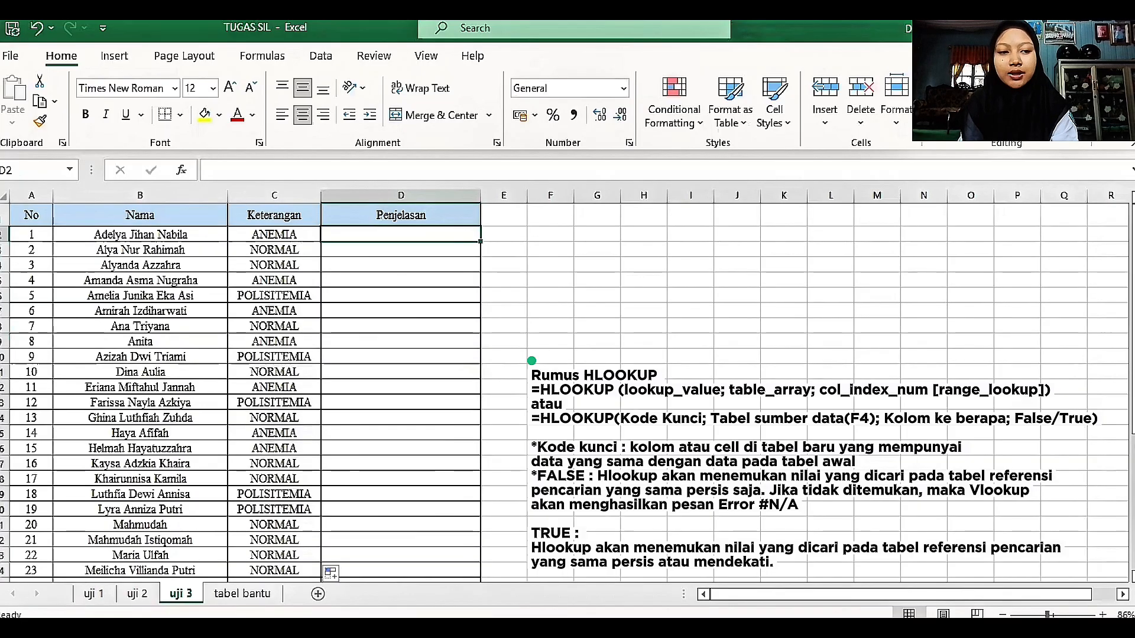
pyautogui.click(234, 596)
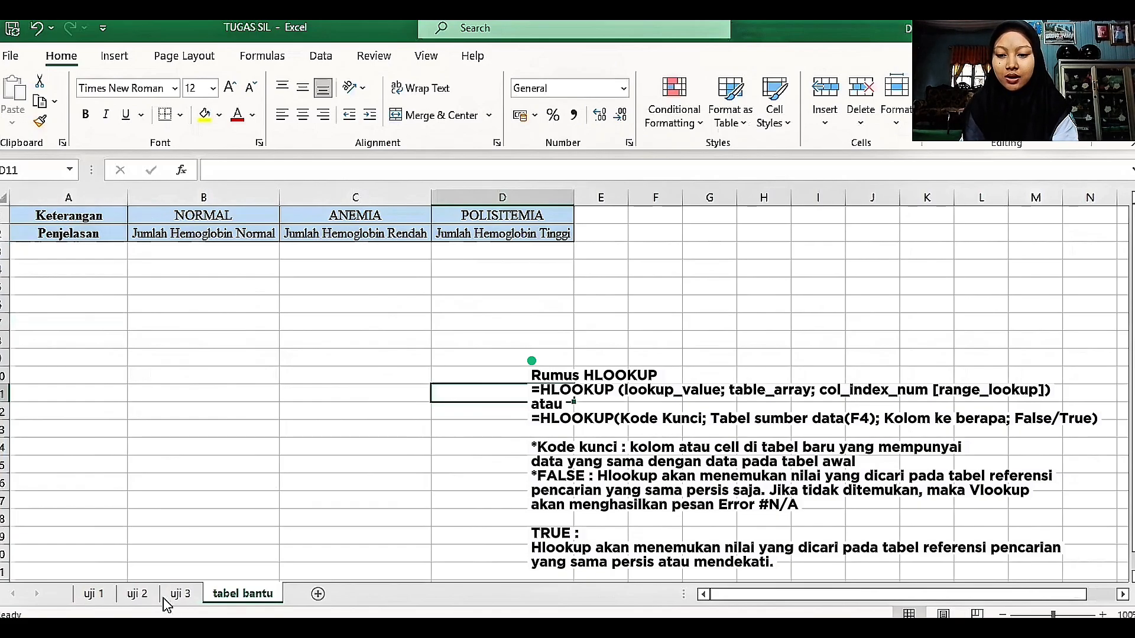
pyautogui.click(180, 594)
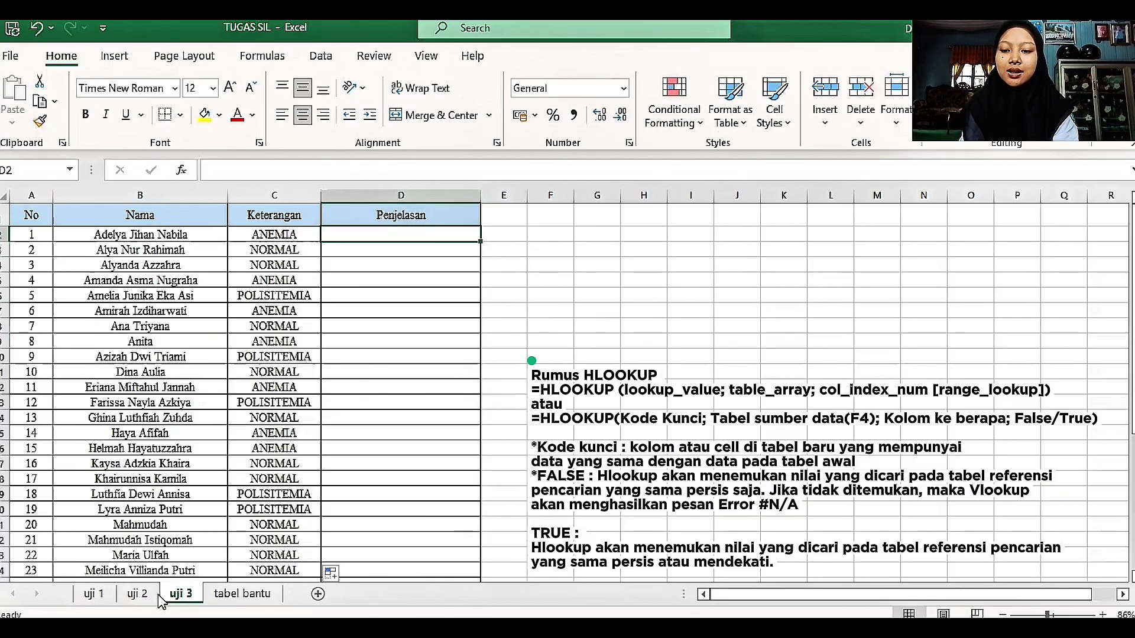
pyautogui.click(234, 597)
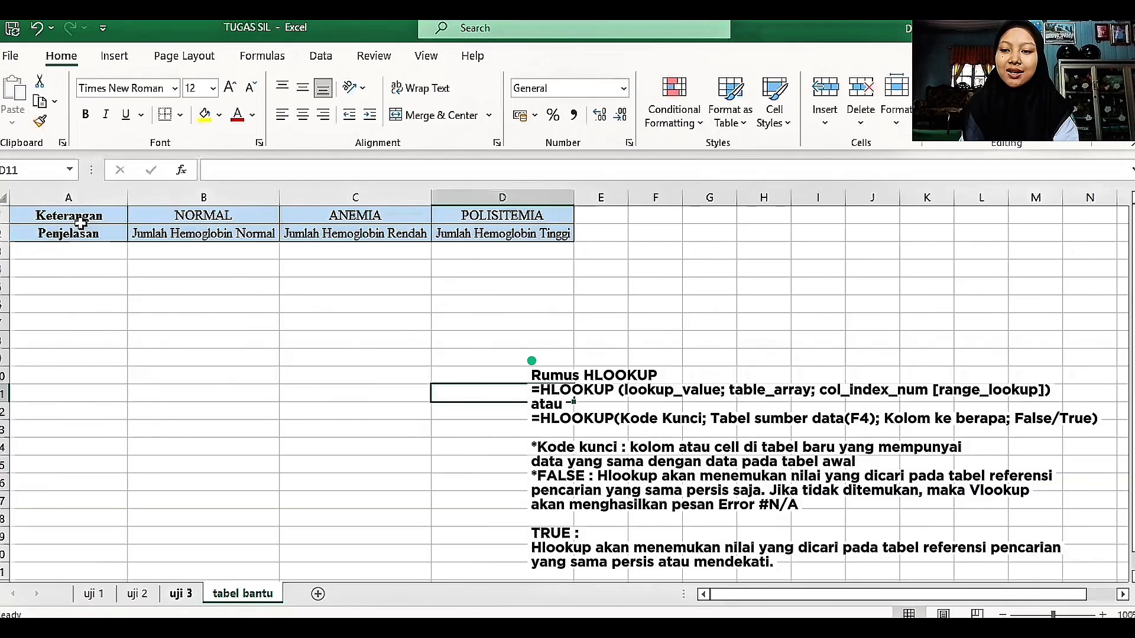
pyautogui.click(195, 596)
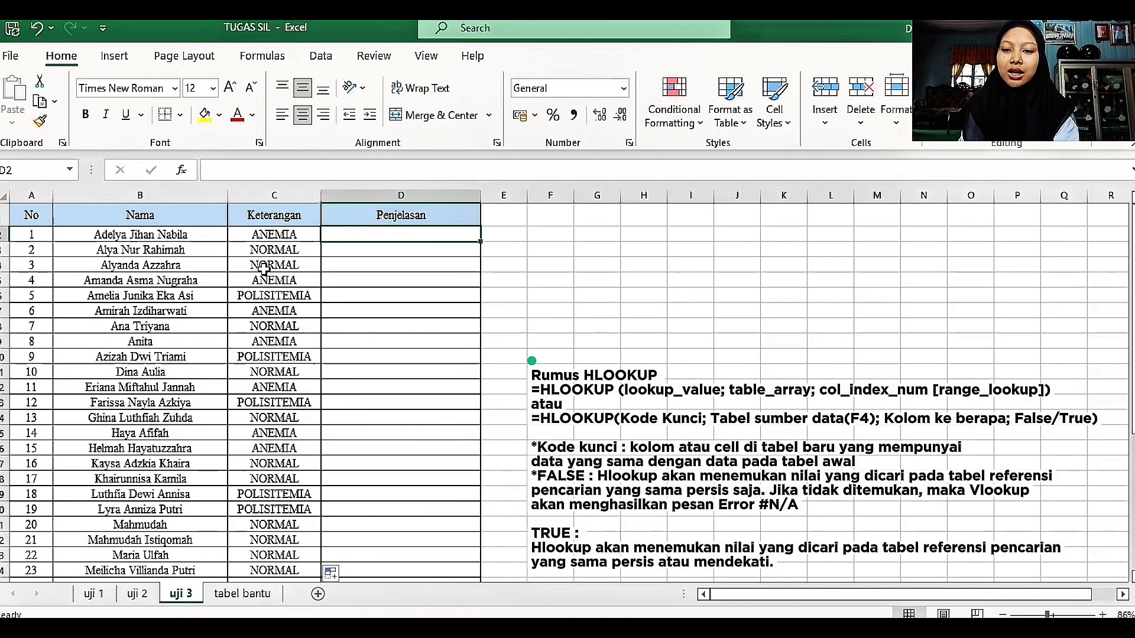
pyautogui.click(244, 595)
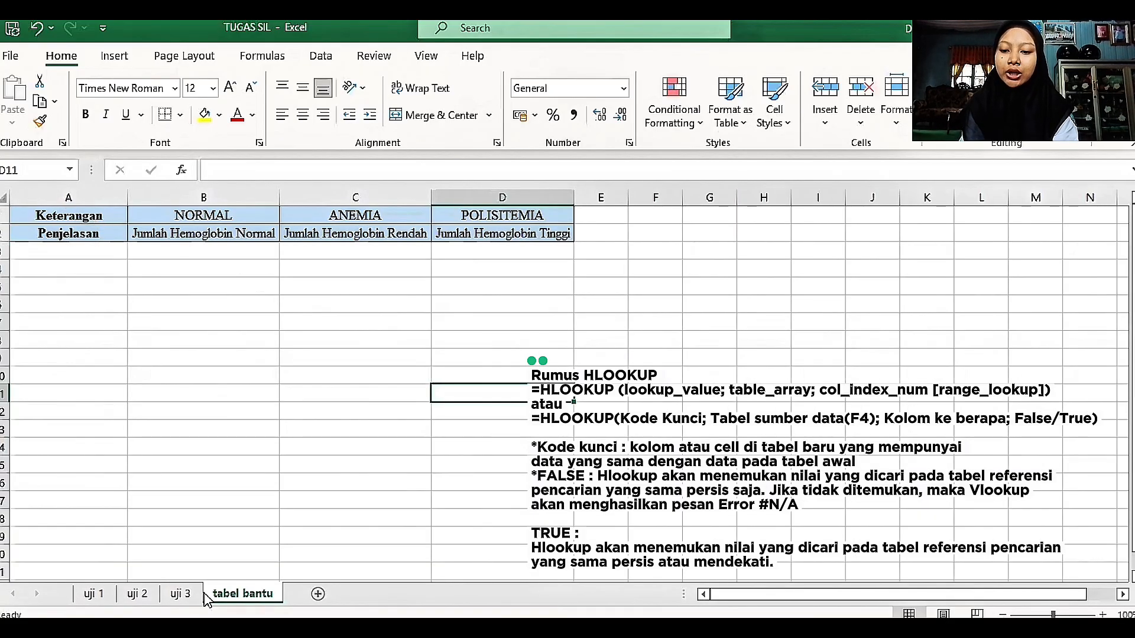
pyautogui.click(180, 593)
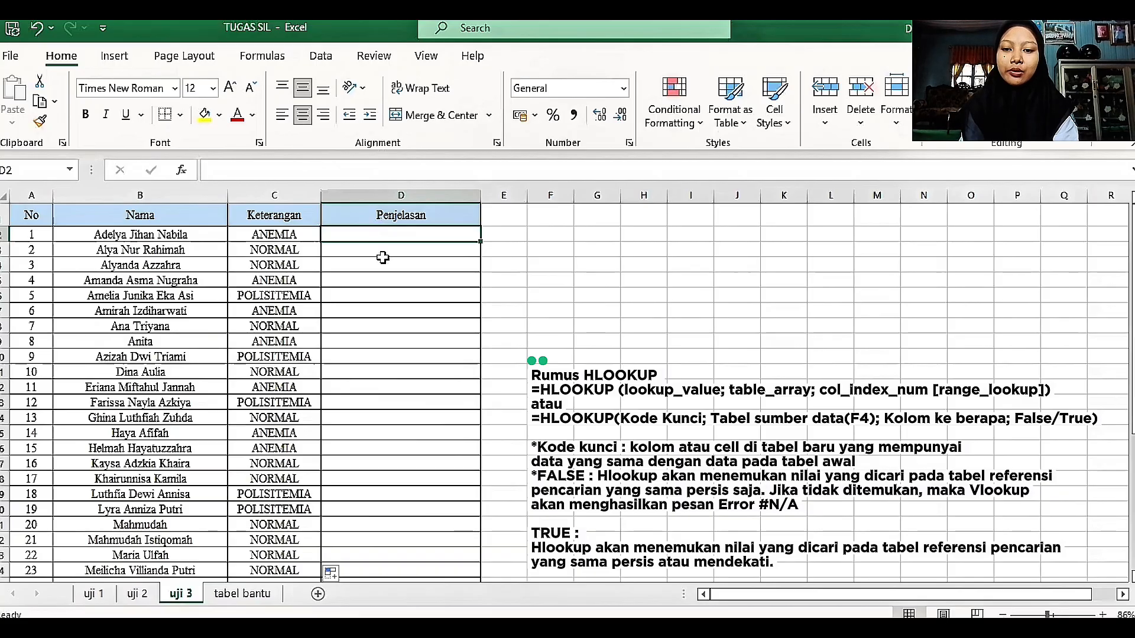
# Step: Start an HLOOKUP formula in D2 of uji 3 with the Keterangan value in C2 as the lookup value
pyautogui.doubleClick(383, 235)
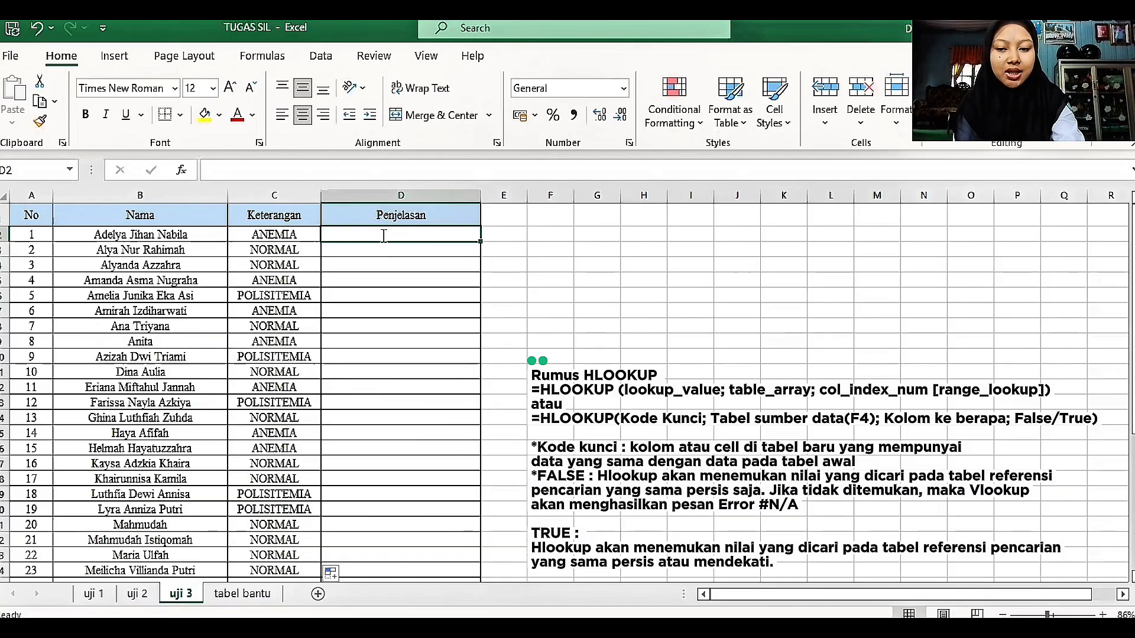
pyautogui.write('=')
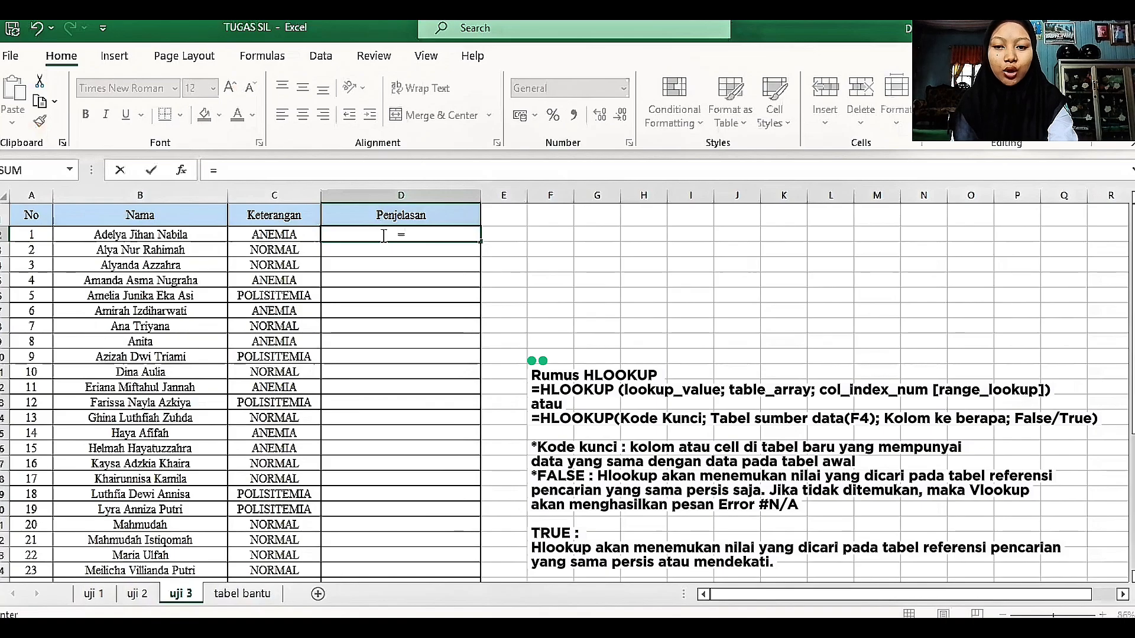
pyautogui.write('HLOOKUP(')
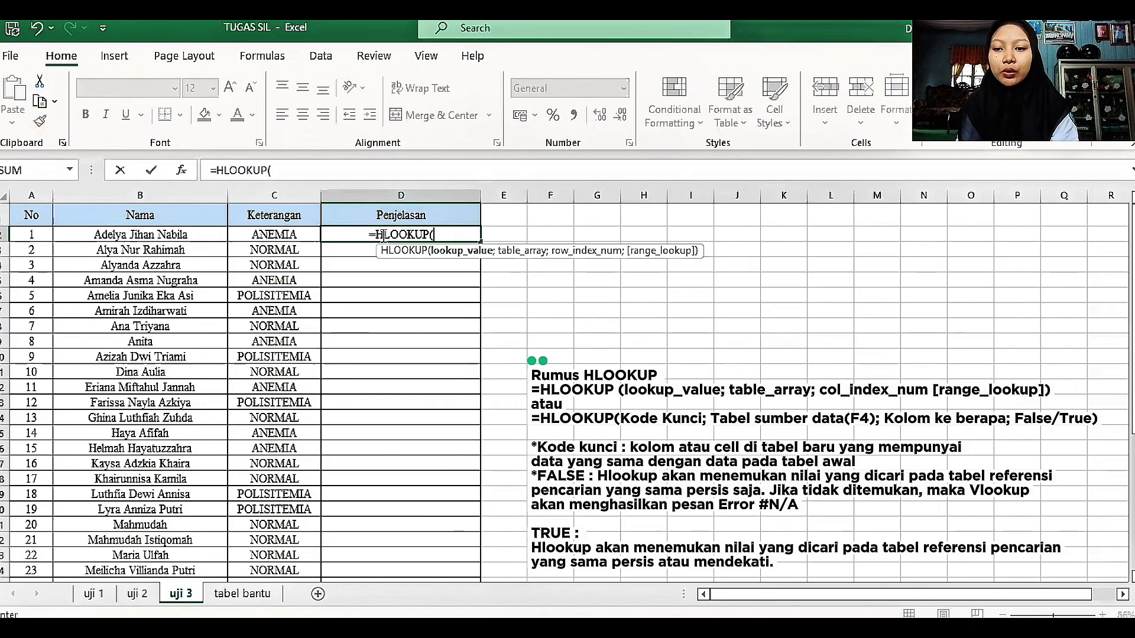
pyautogui.click(259, 235)
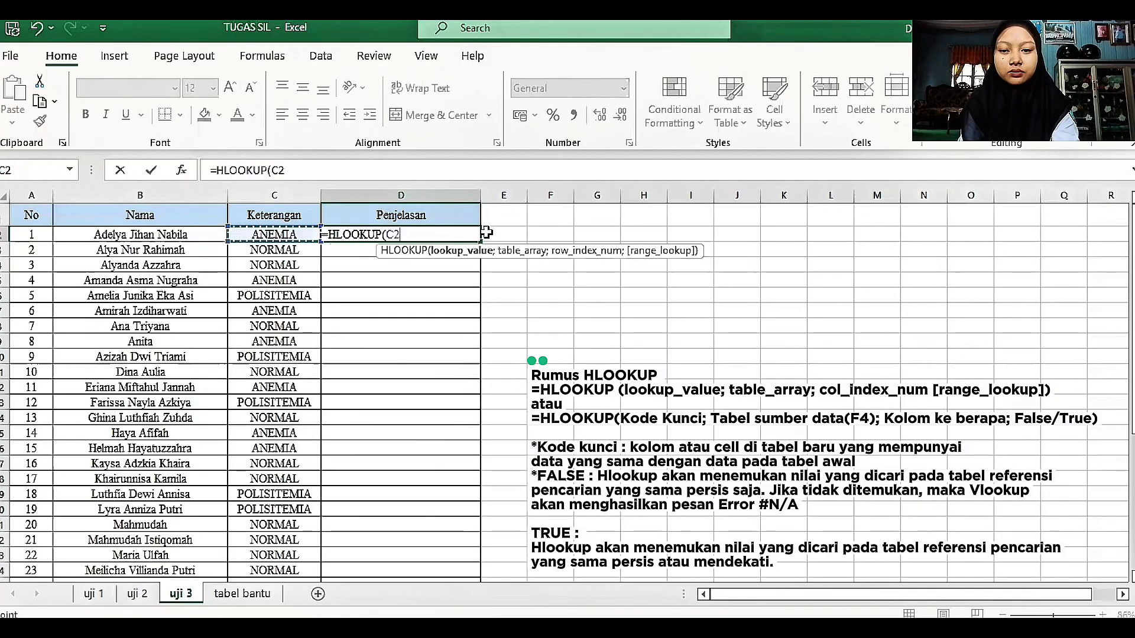
pyautogui.write(';')
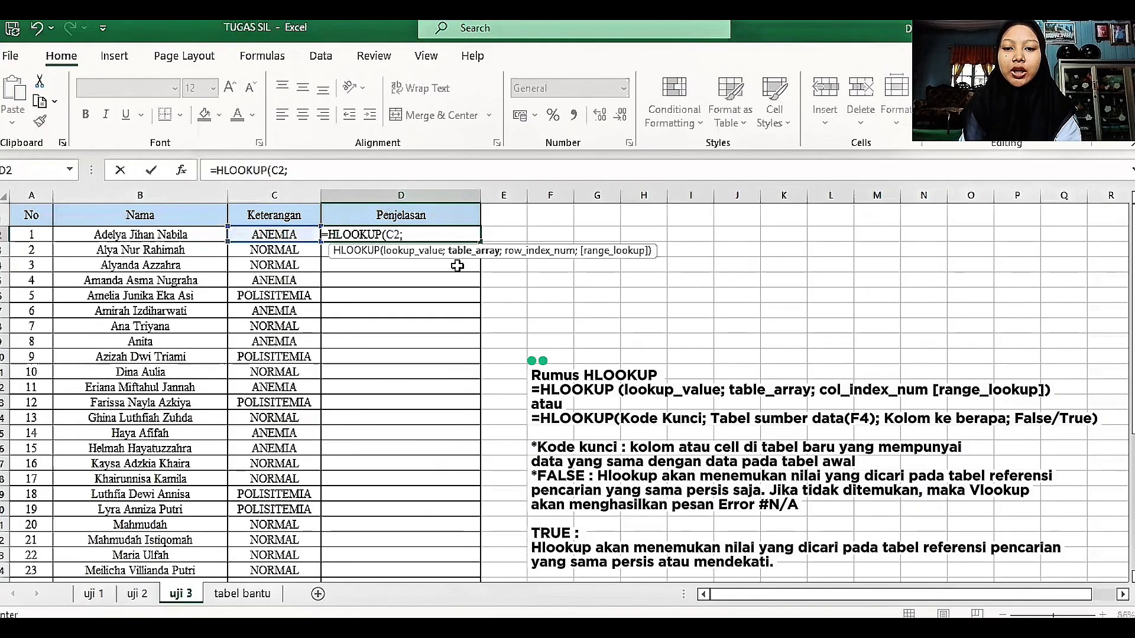
# Step: Set the HLOOKUP table array to B1:D2 on tabel bantu, as the absolute reference $B$1:$D$2
pyautogui.click(269, 600)
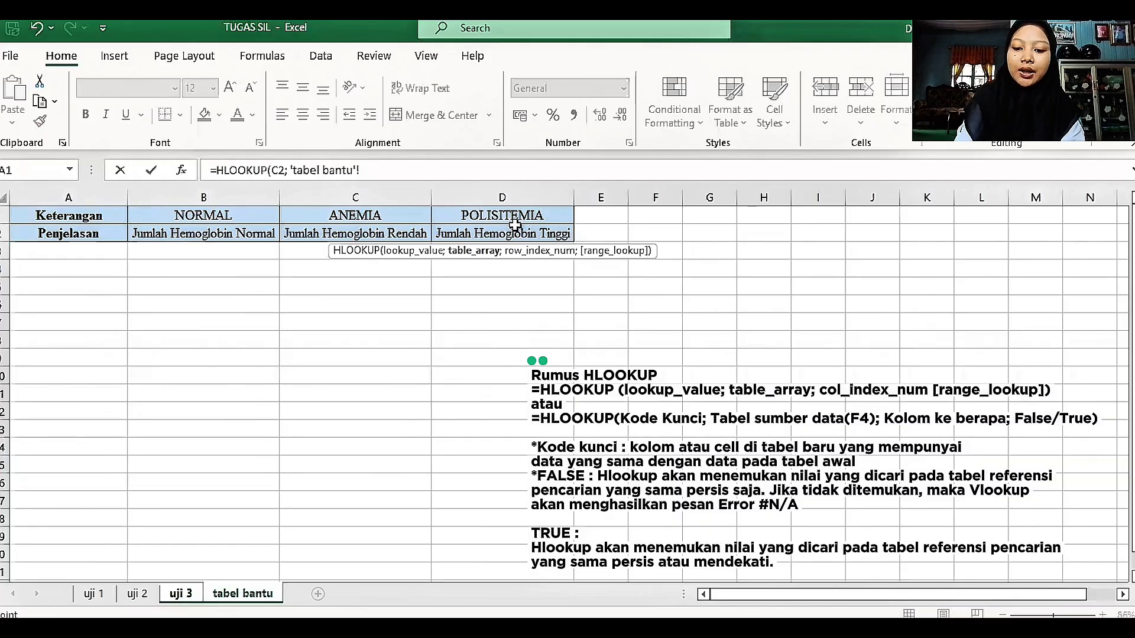
pyautogui.moveTo(203, 218); pyautogui.dragTo(515, 225)
pyautogui.press('F4')
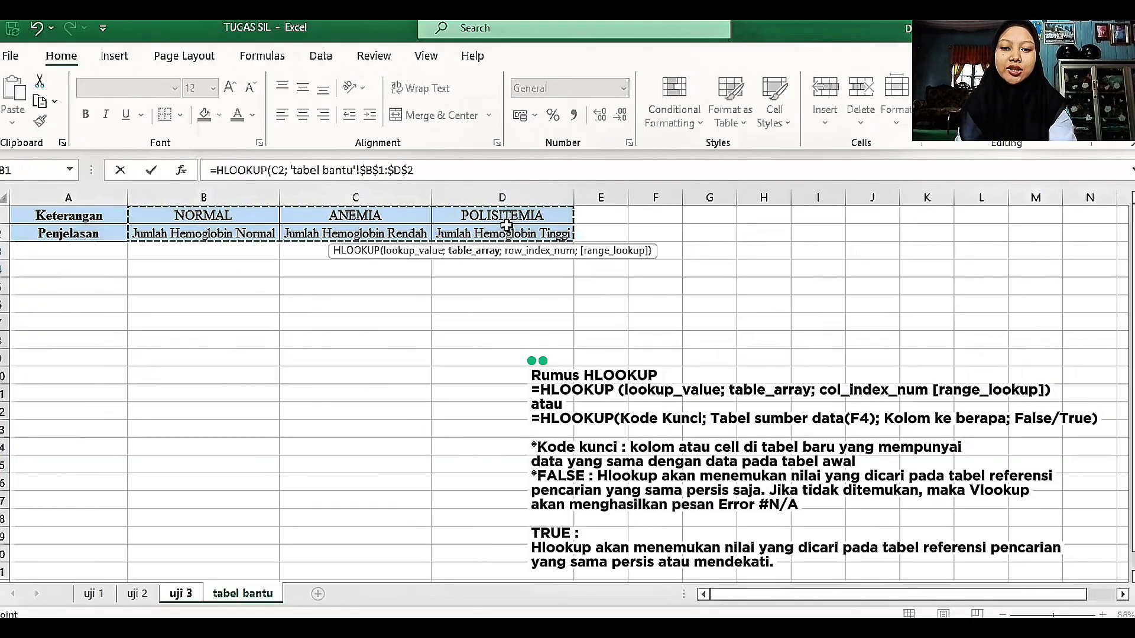
pyautogui.write(';')
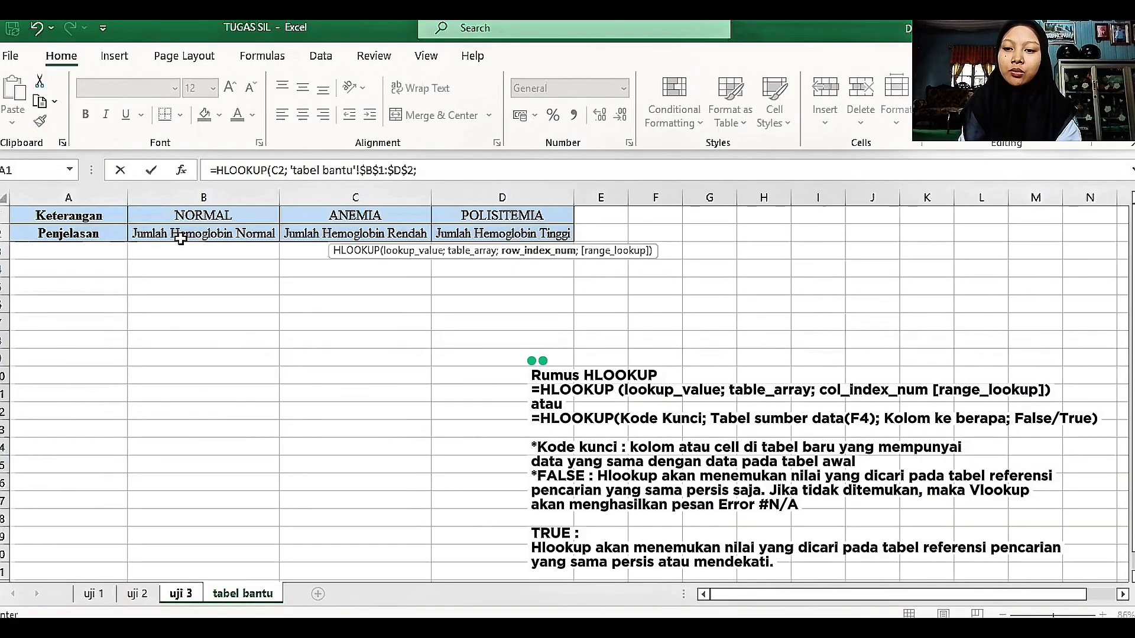
# Step: Complete the HLOOKUP with row index 2 and range lookup 0, and enter the formula
pyautogui.click(448, 171)
pyautogui.write('2')
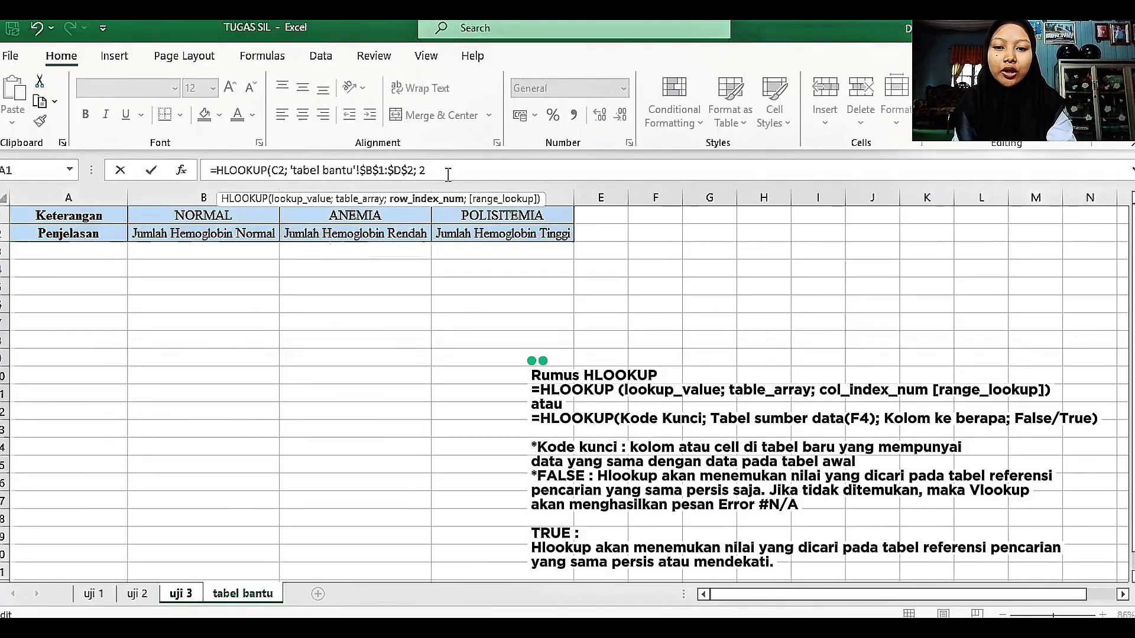
pyautogui.write('; ')
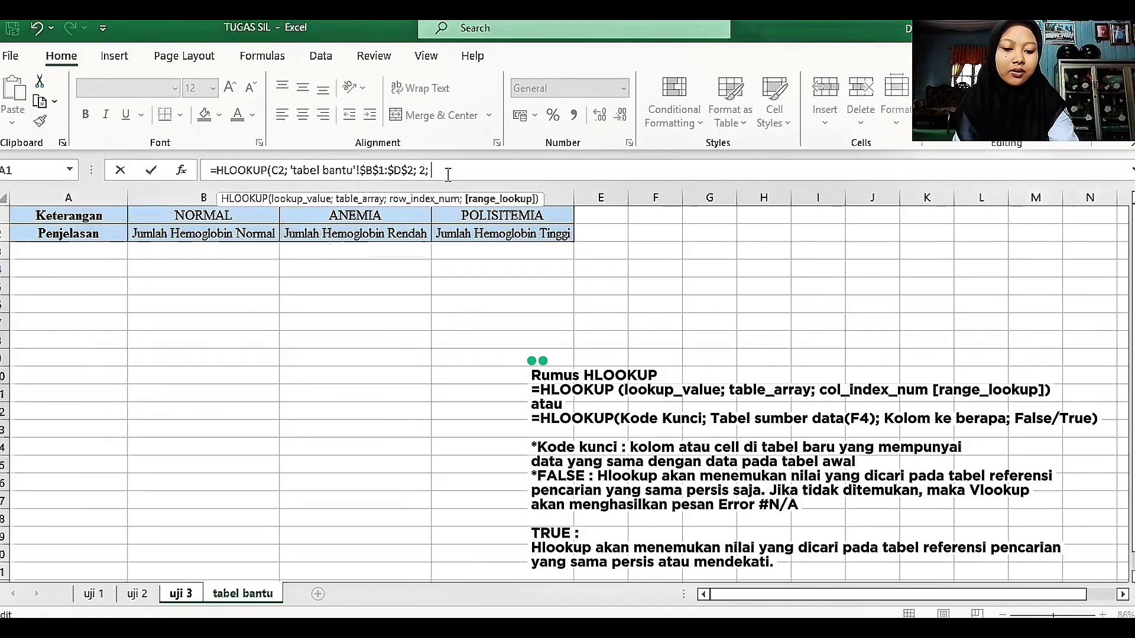
pyautogui.write('0')
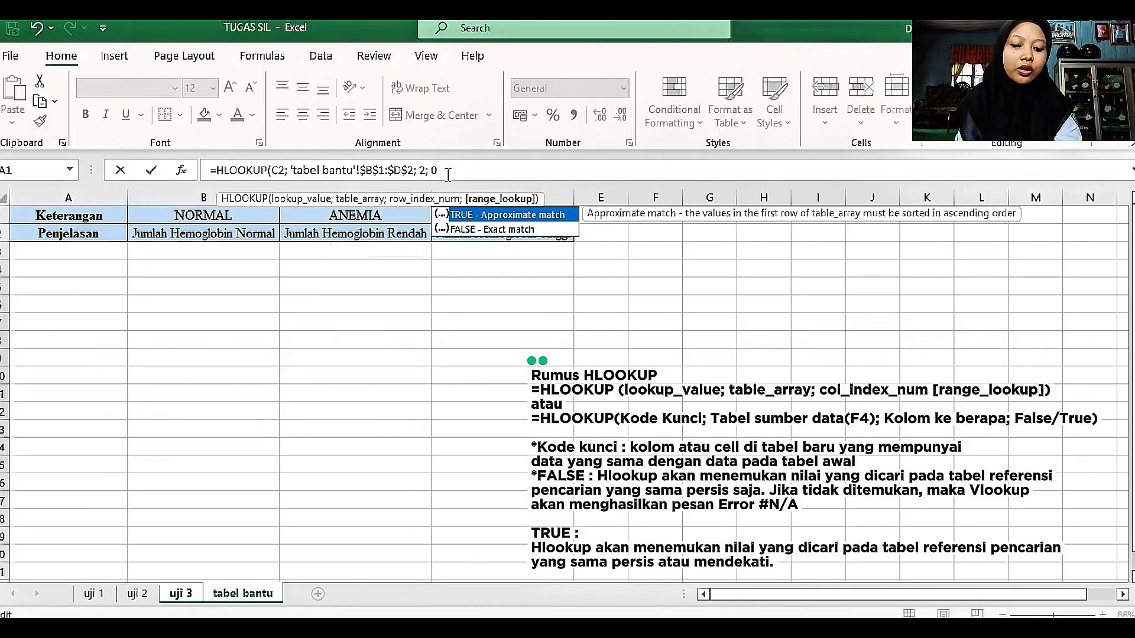
pyautogui.write(')')
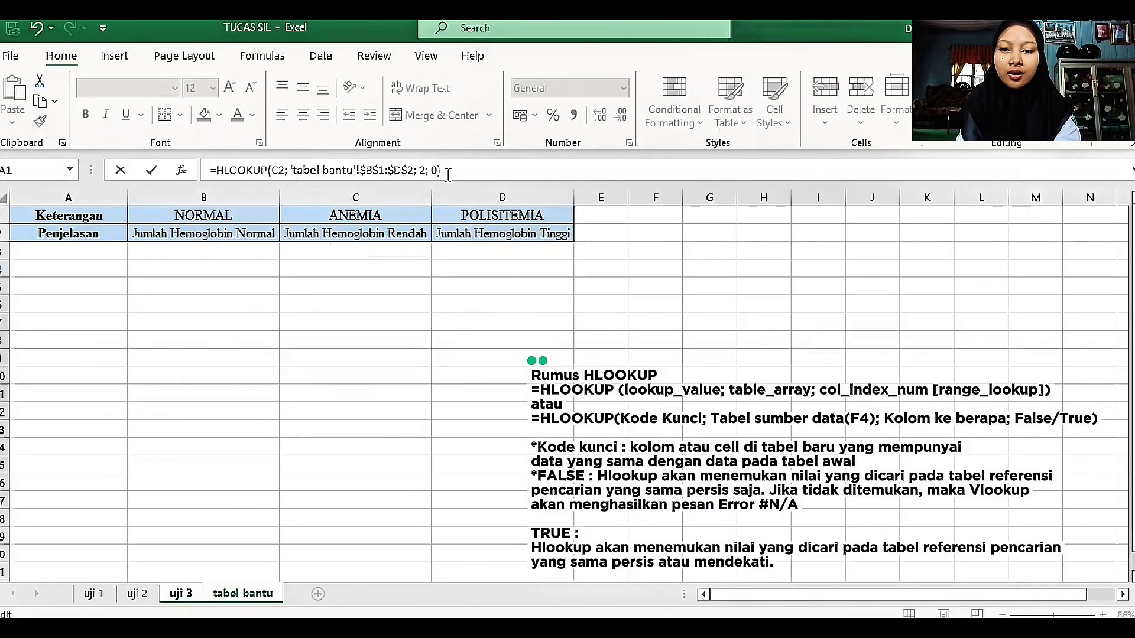
pyautogui.press('Return')
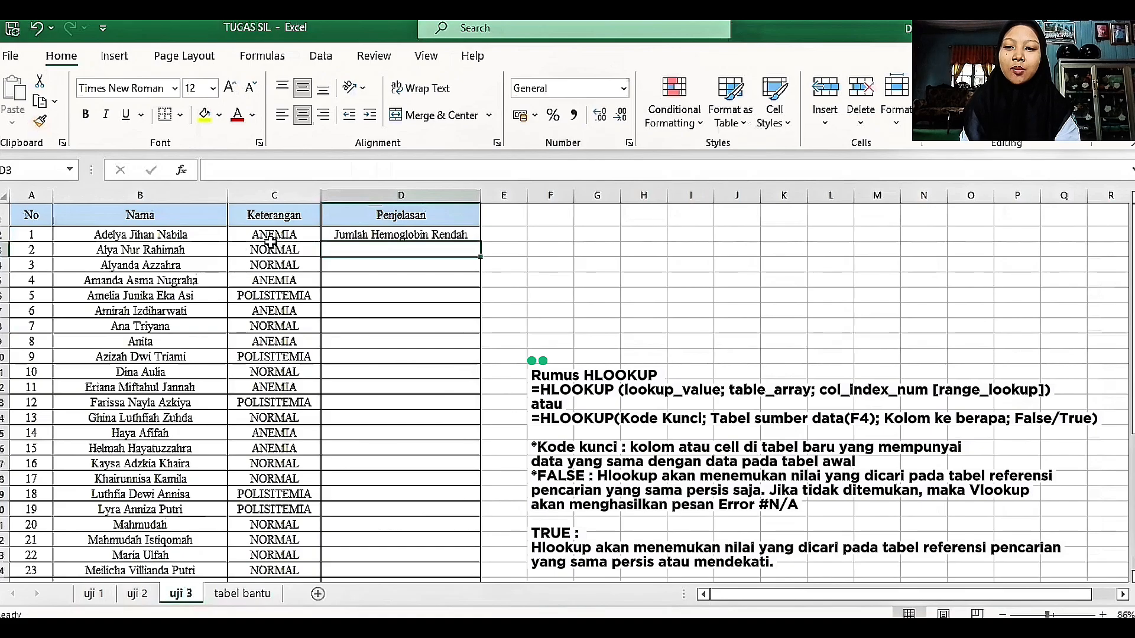
# Step: Copy the HLOOKUP formula in D2 down the Penjelasan column to the last student and check the filled rows
pyautogui.click(452, 234)
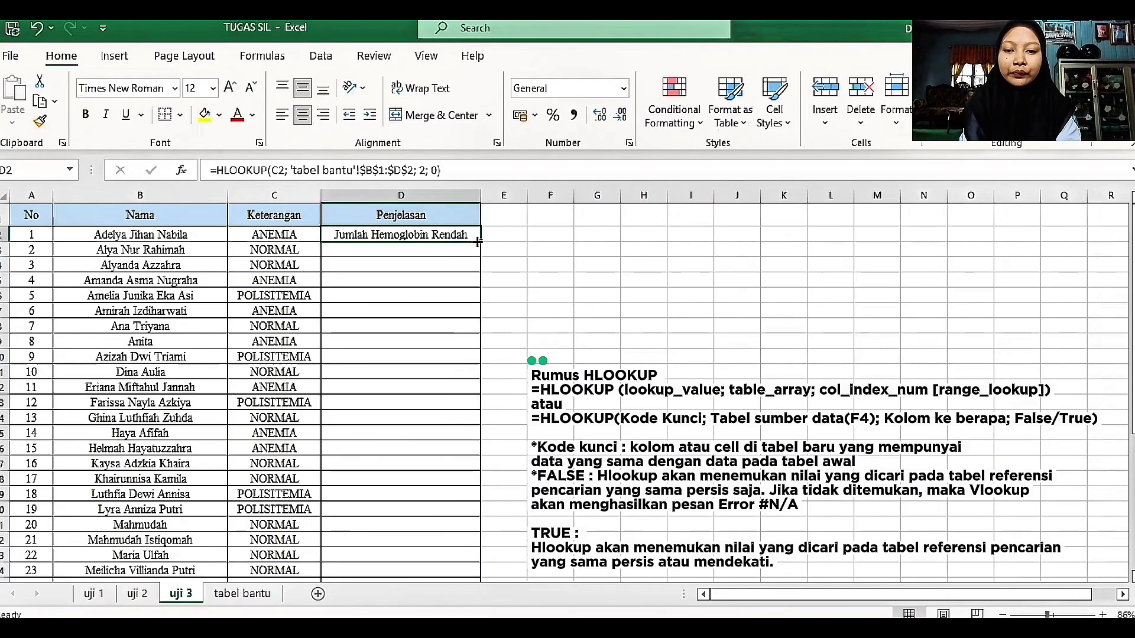
pyautogui.doubleClick(477, 241)
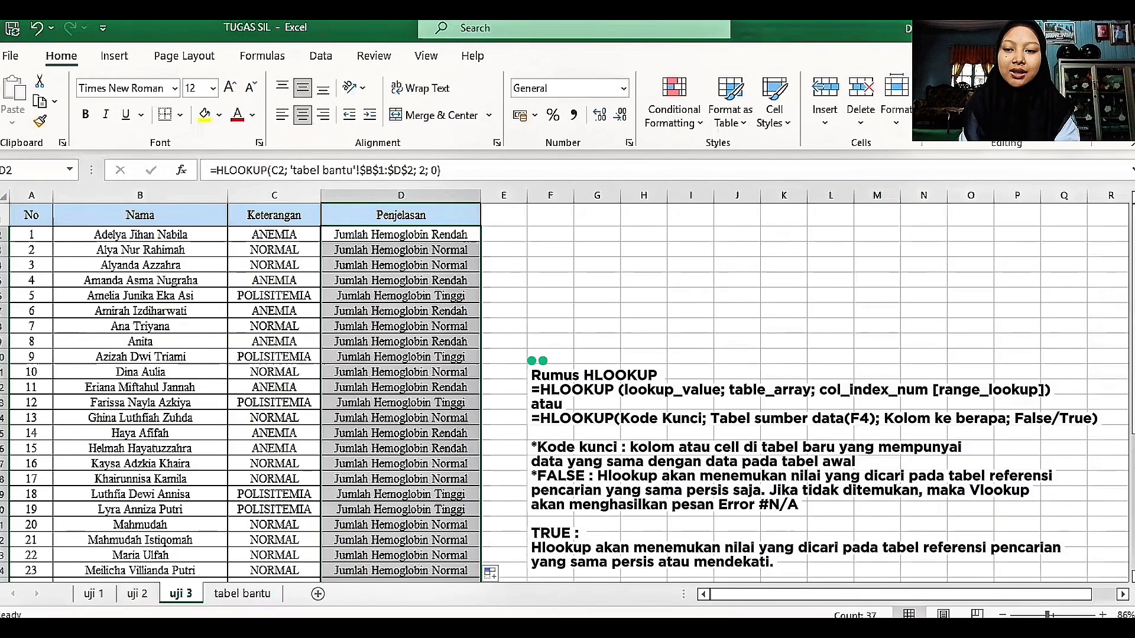
pyautogui.moveTo(1134, 319); pyautogui.dragTo(1133, 331)
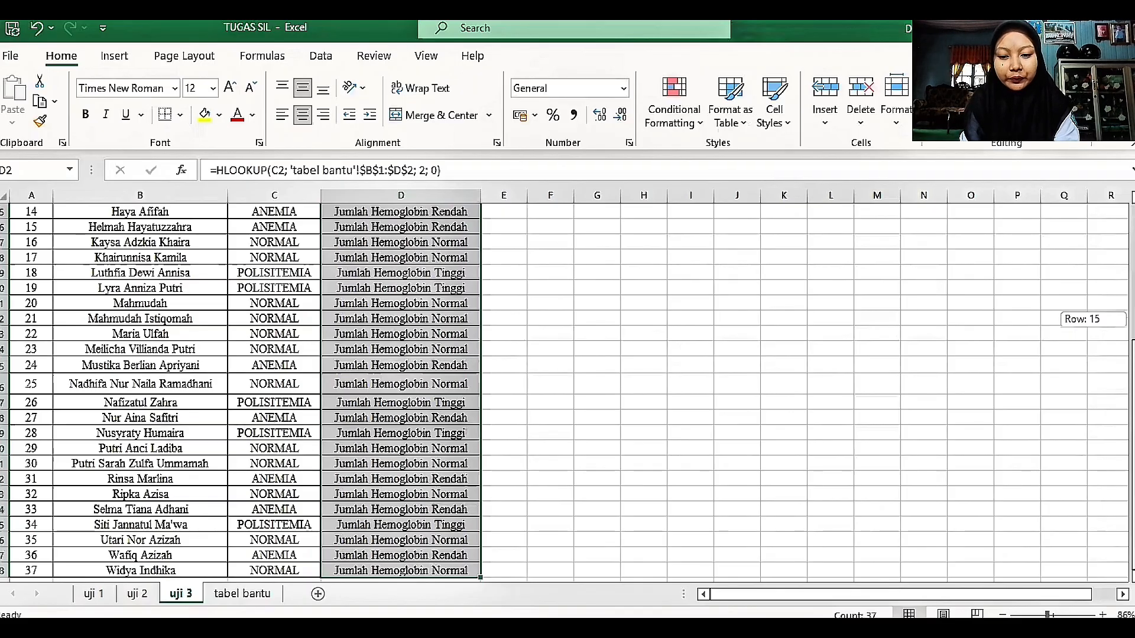
pyautogui.moveTo(1133, 331); pyautogui.dragTo(1133, 319)
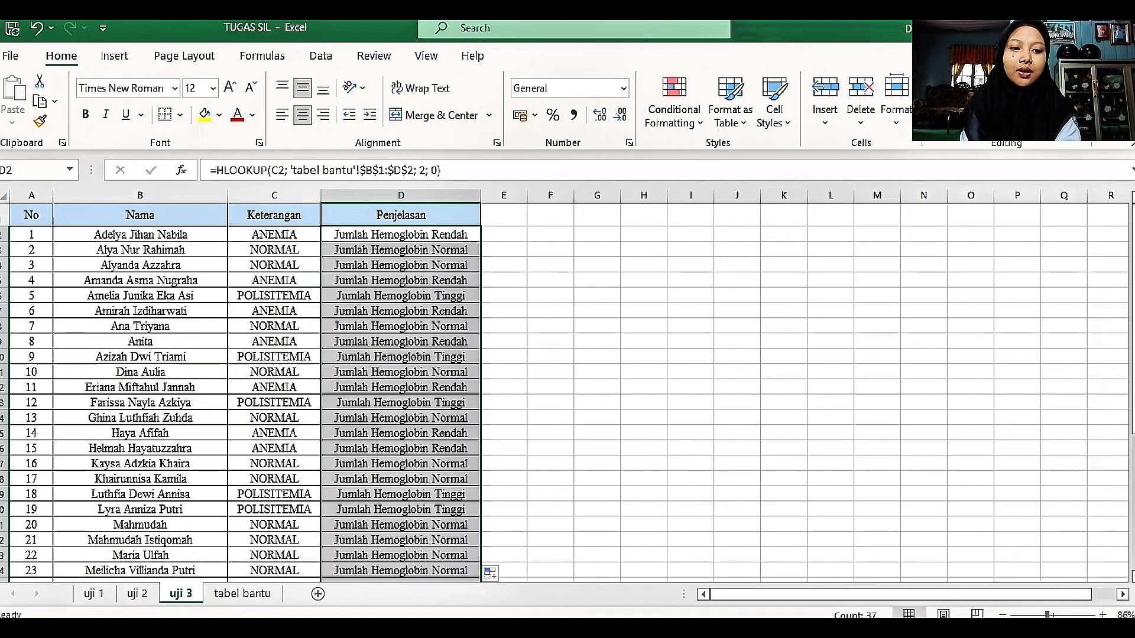
pyautogui.moveTo(1134, 274)
pyautogui.mouseDown()
pyautogui.moveTo(1133, 409)
pyautogui.moveTo(1133, 269)
pyautogui.mouseUp()
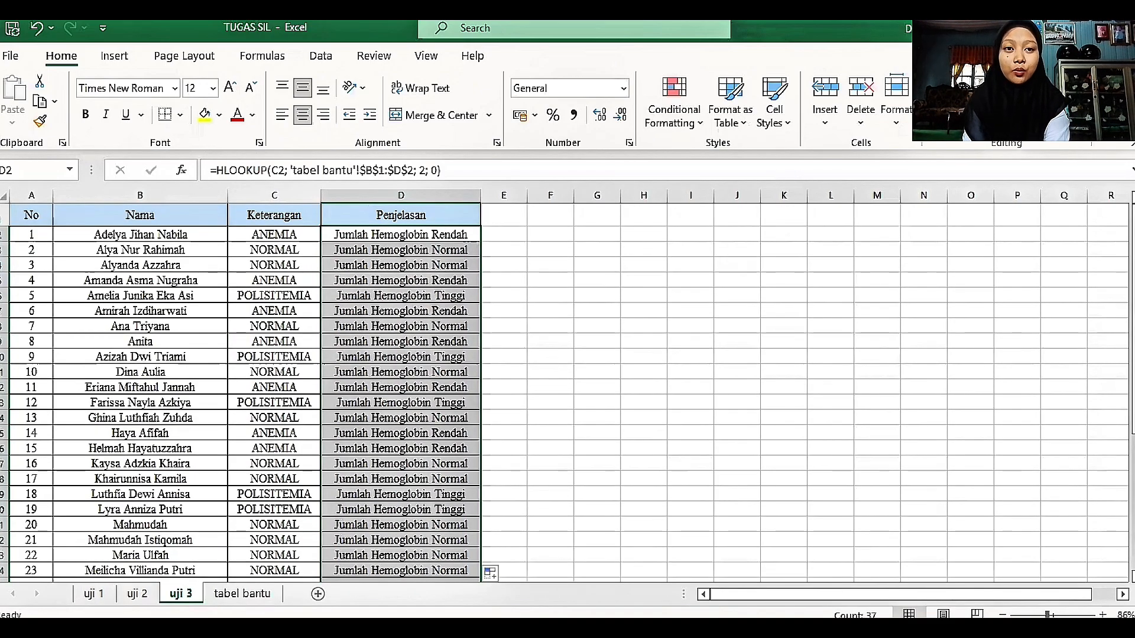